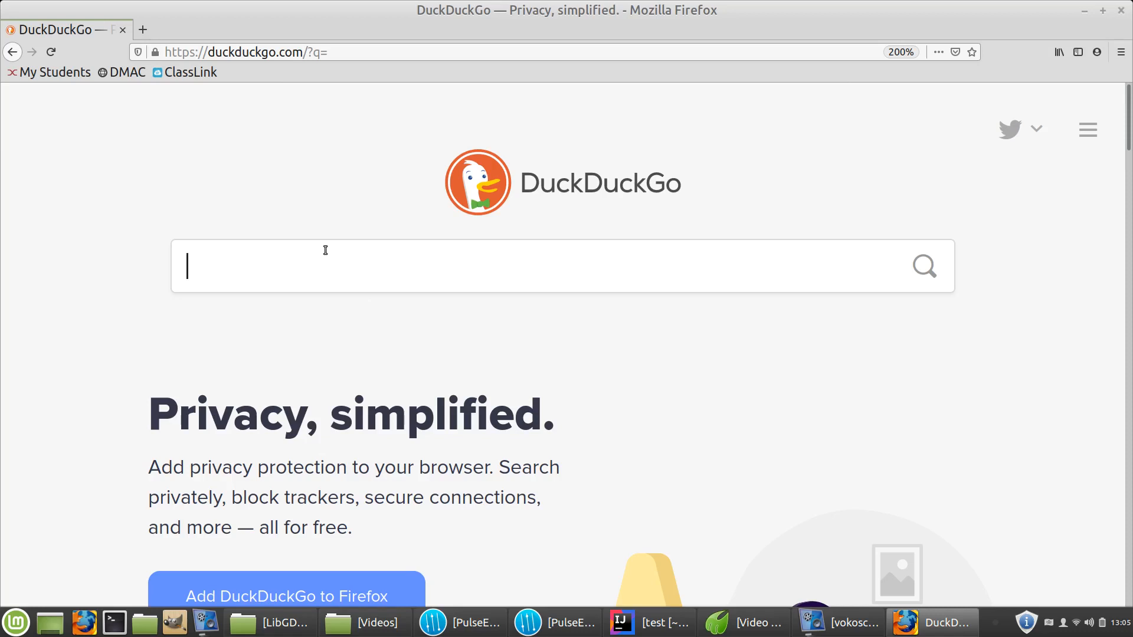
text(gimp)
key(Return)
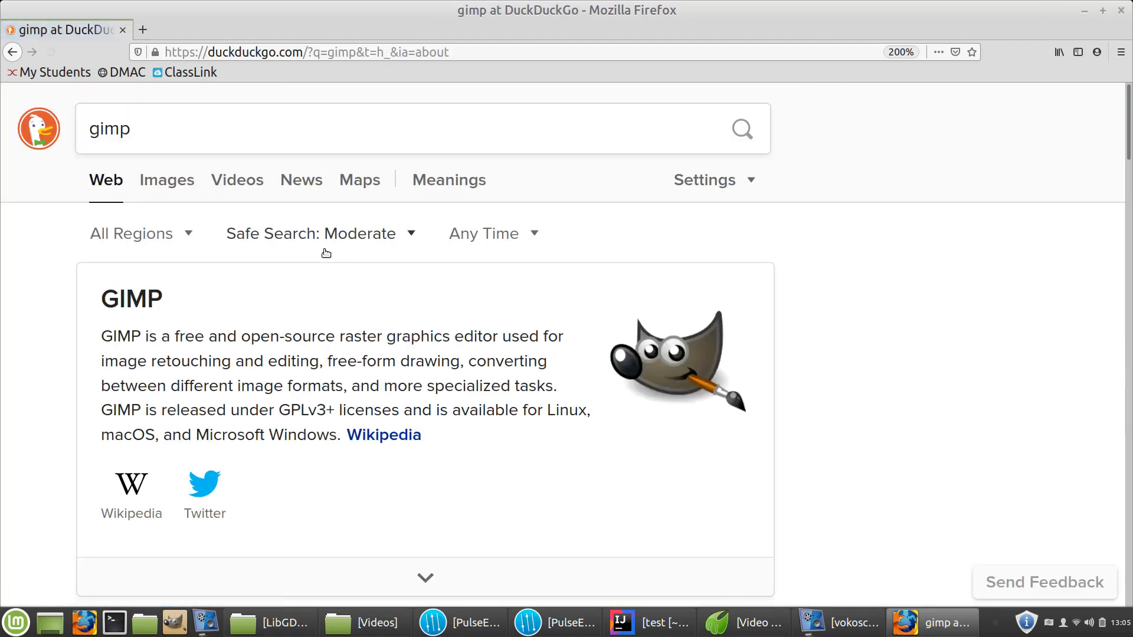
scroll(861, 324, down, 2)
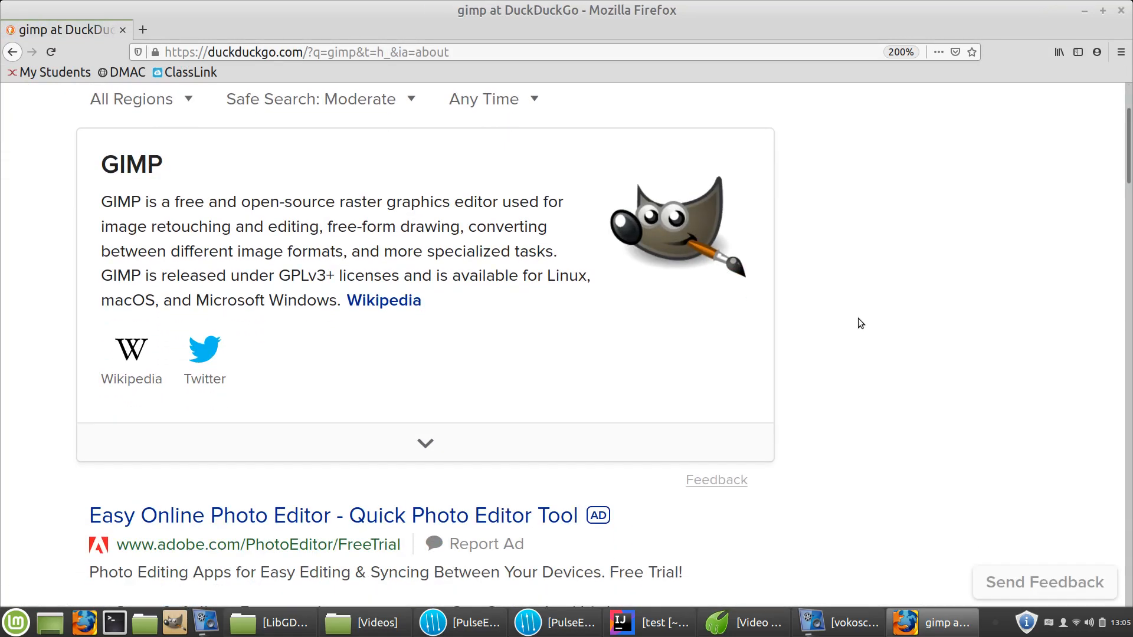
scroll(860, 323, down, 4)
scroll(861, 324, down, 3)
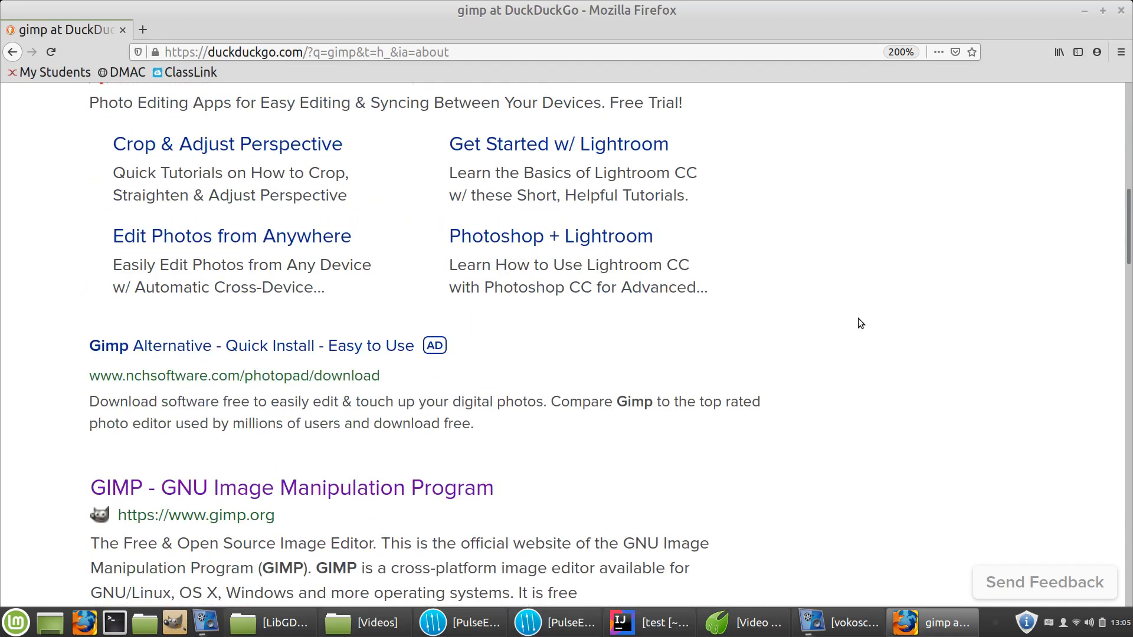
scroll(860, 321, down, 5)
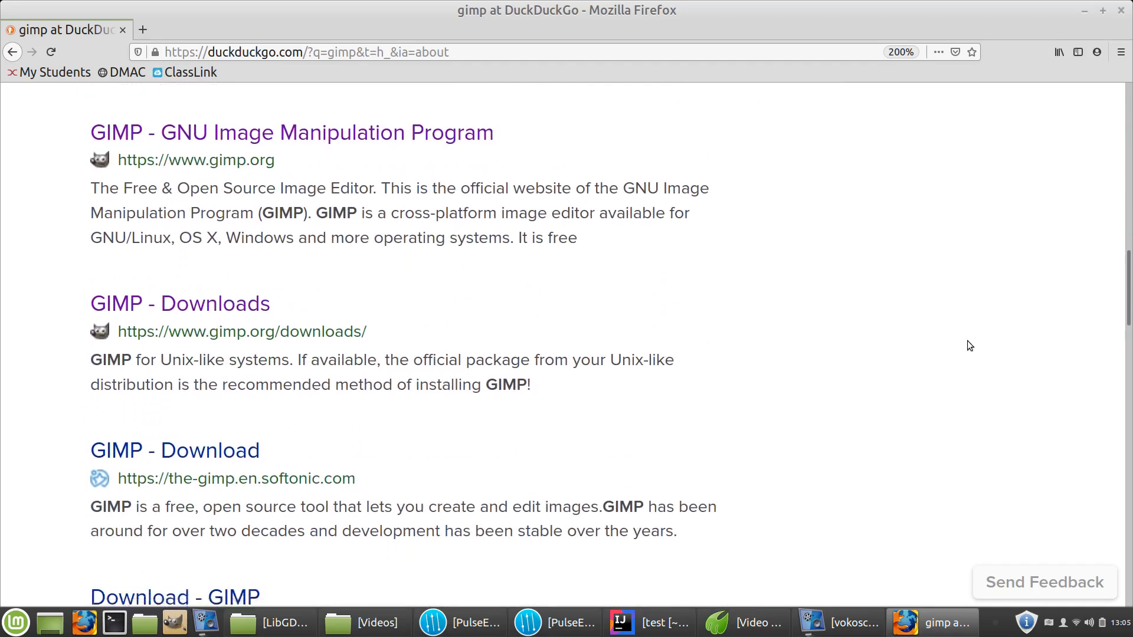
scroll(967, 346, down, 1)
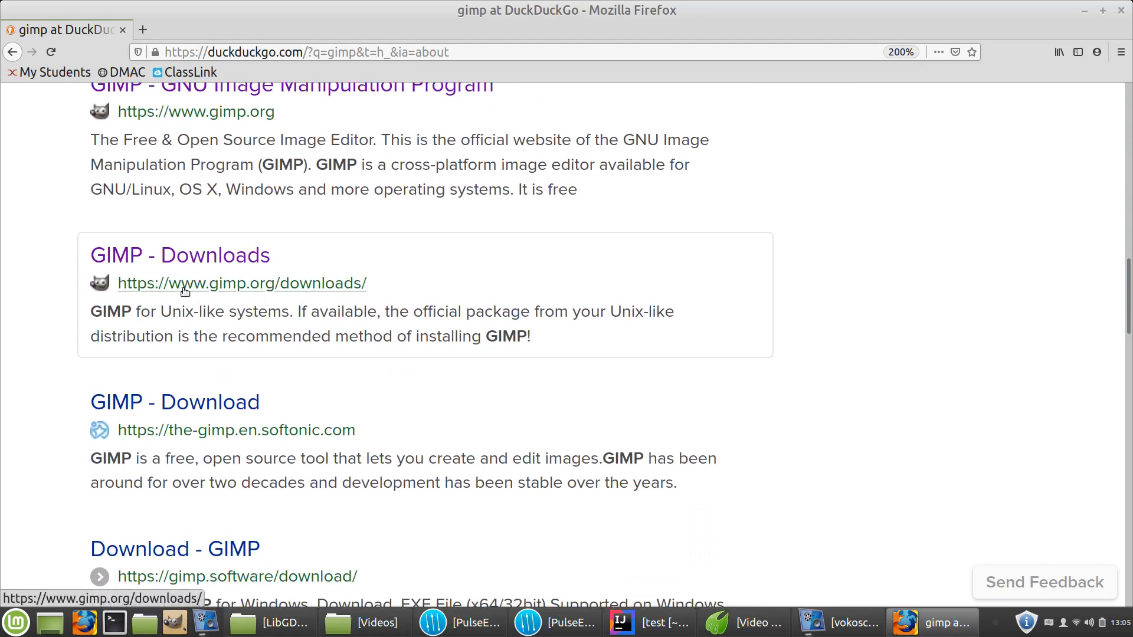
click(230, 285)
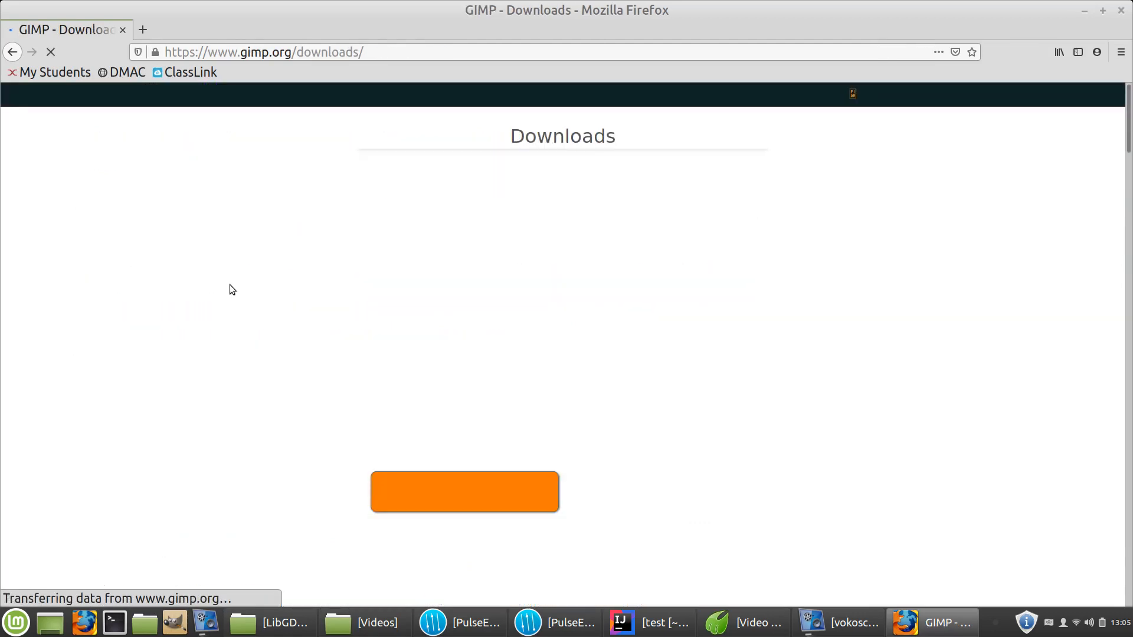
scroll(661, 373, down, 5)
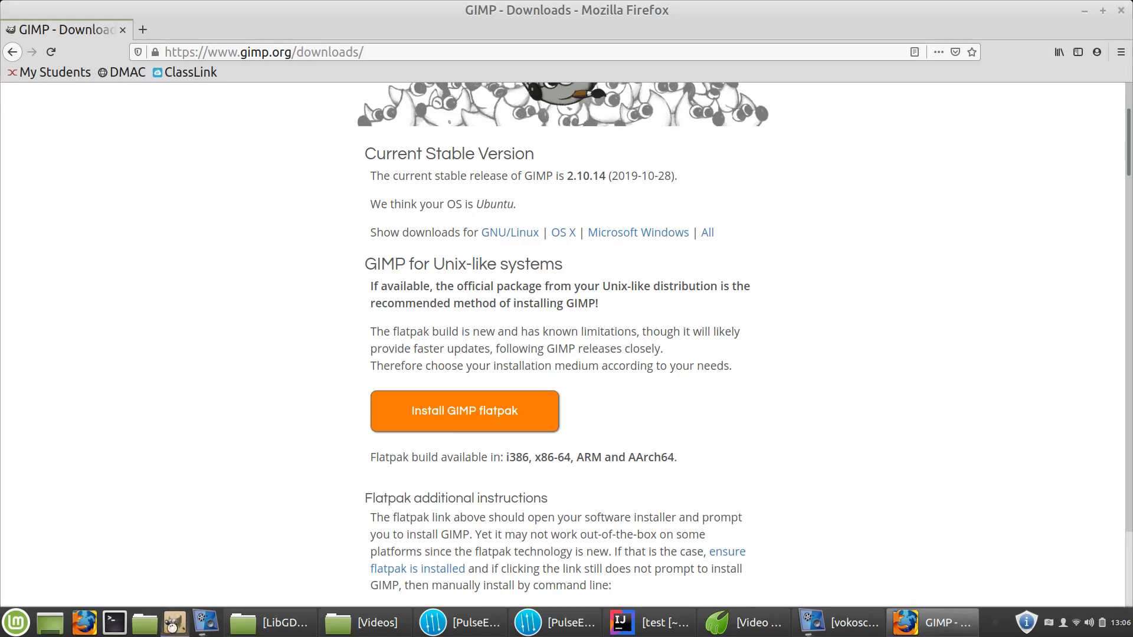
Step: Switch to the GIMP image editor
click(174, 622)
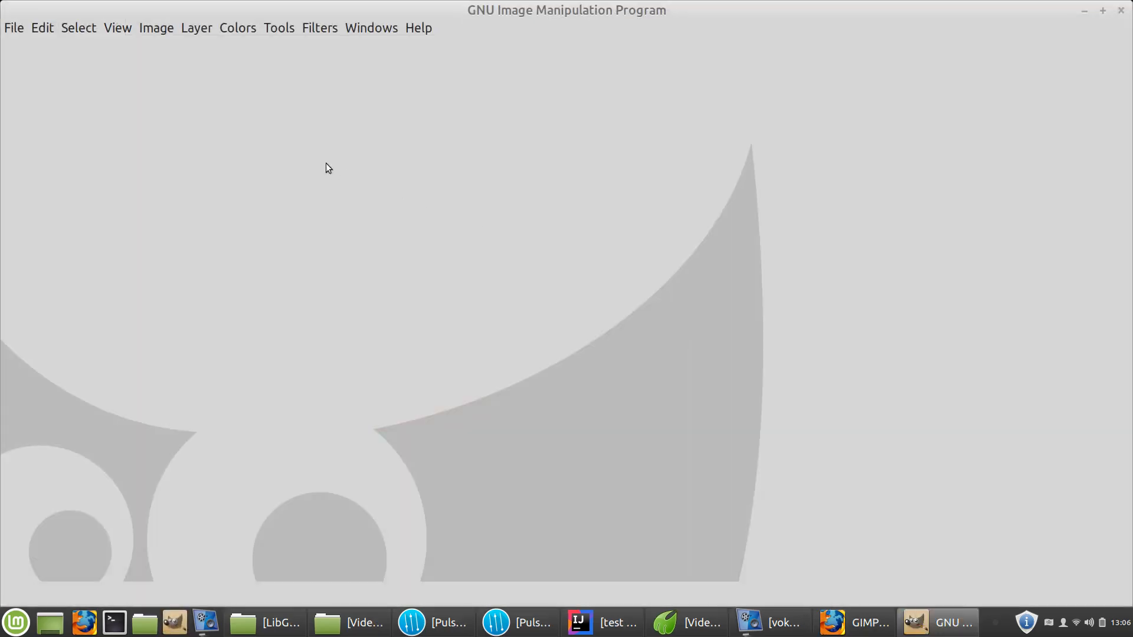
Step: Move and shrink the GIMP window over the browser and maximize it again
drag(782, 7, 745, 106)
click(1052, 112)
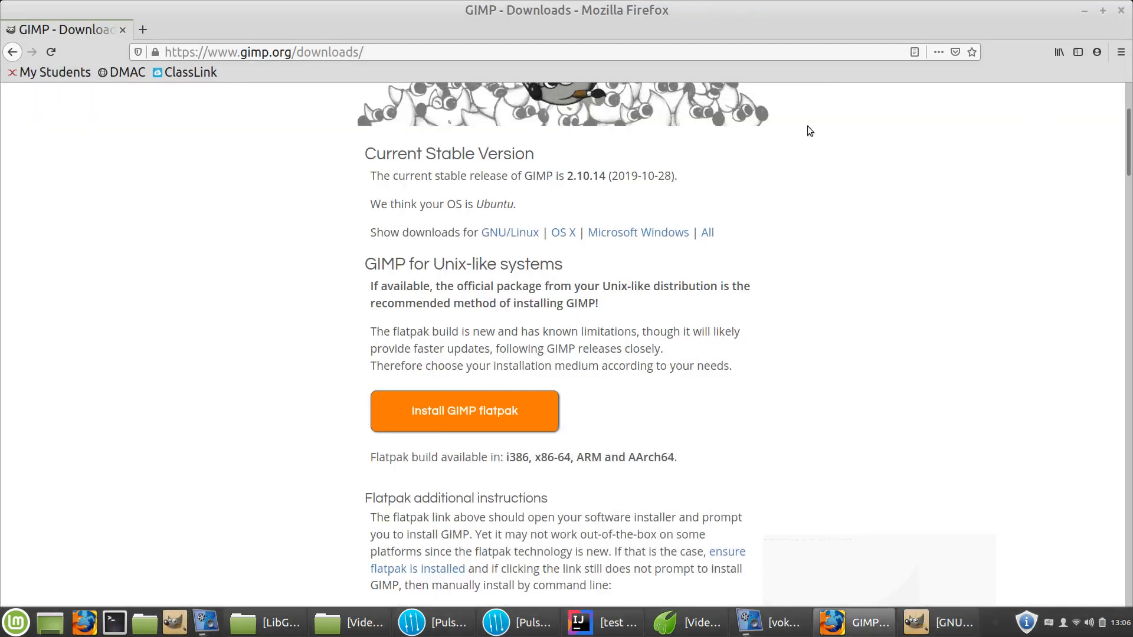
click(929, 624)
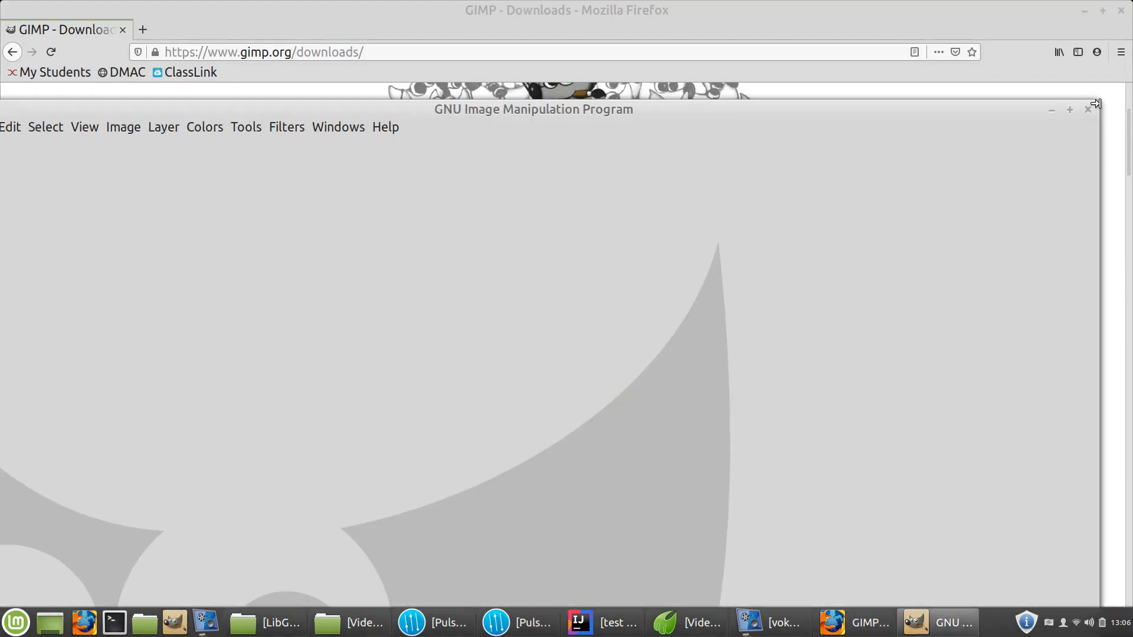
drag(1100, 223, 930, 142)
drag(796, 109, 638, 436)
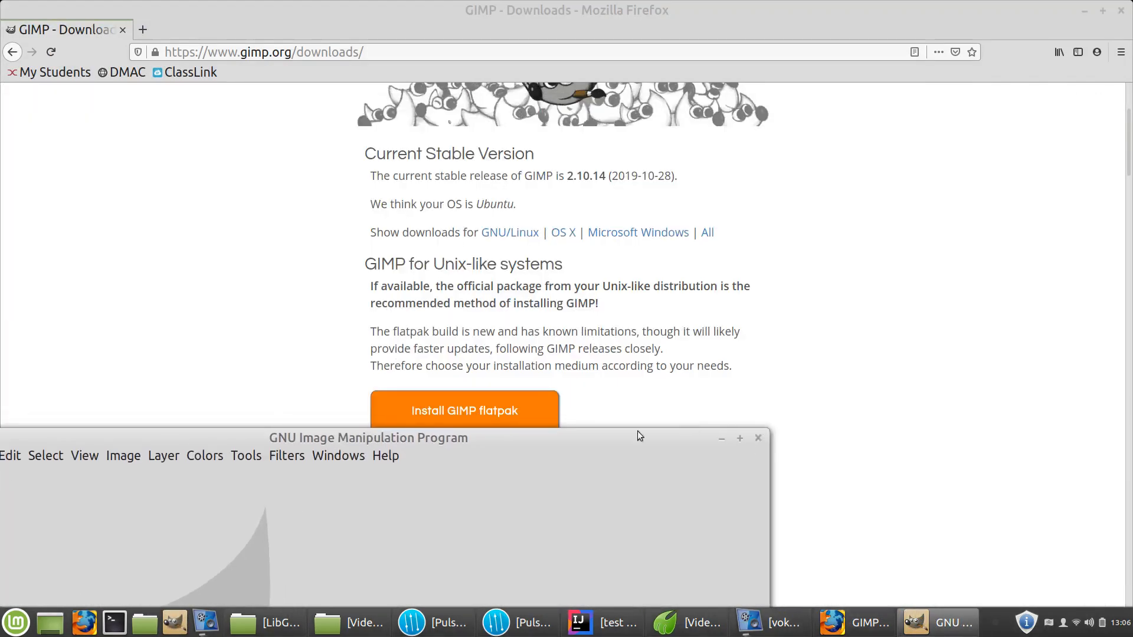
drag(558, 439, 765, 144)
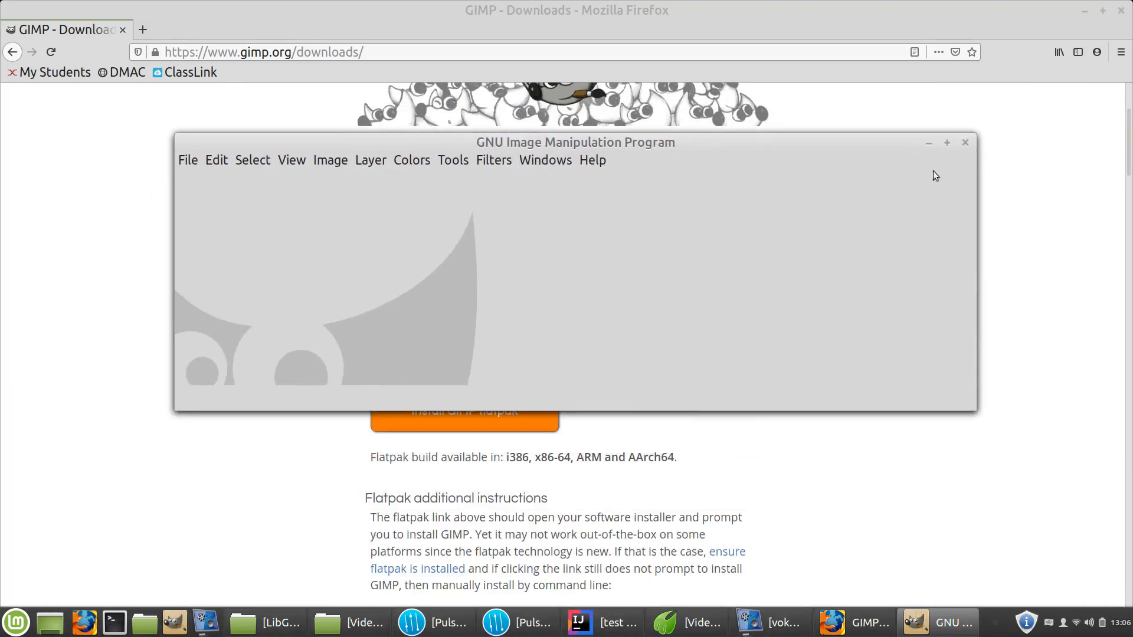
click(948, 145)
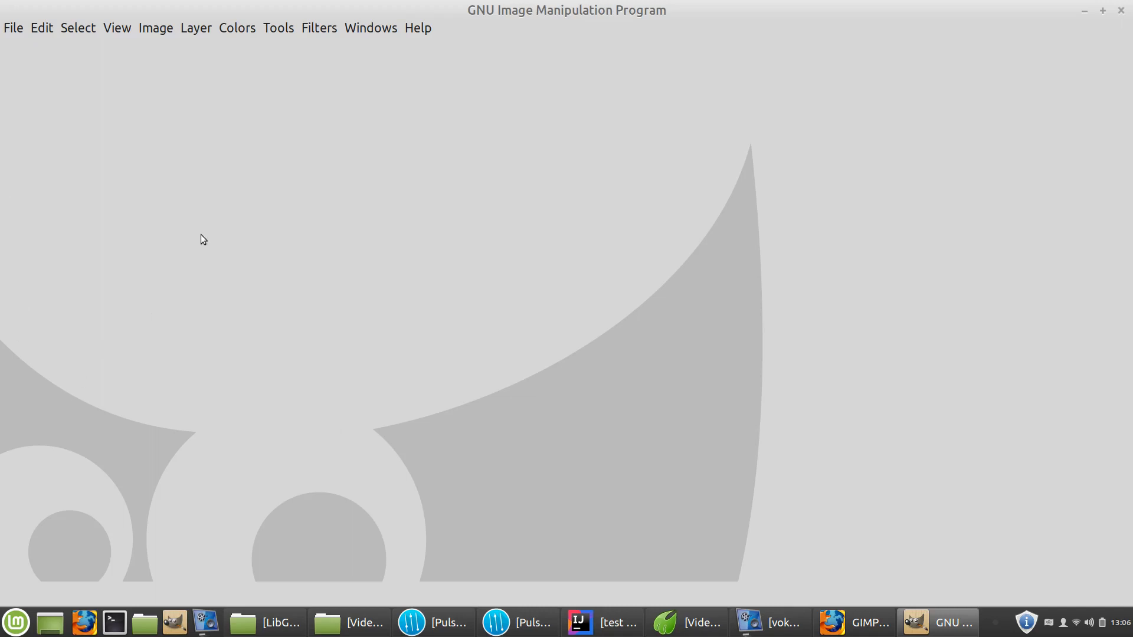
Step: Open a new toolbox and place it along the left edge of the empty image window
click(371, 34)
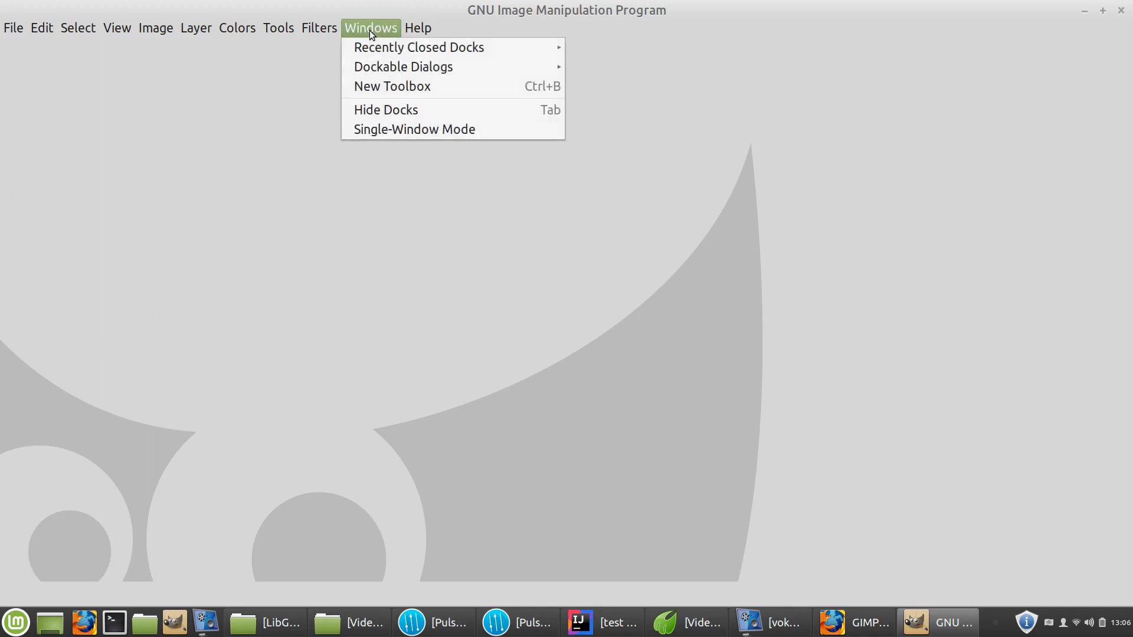
click(406, 88)
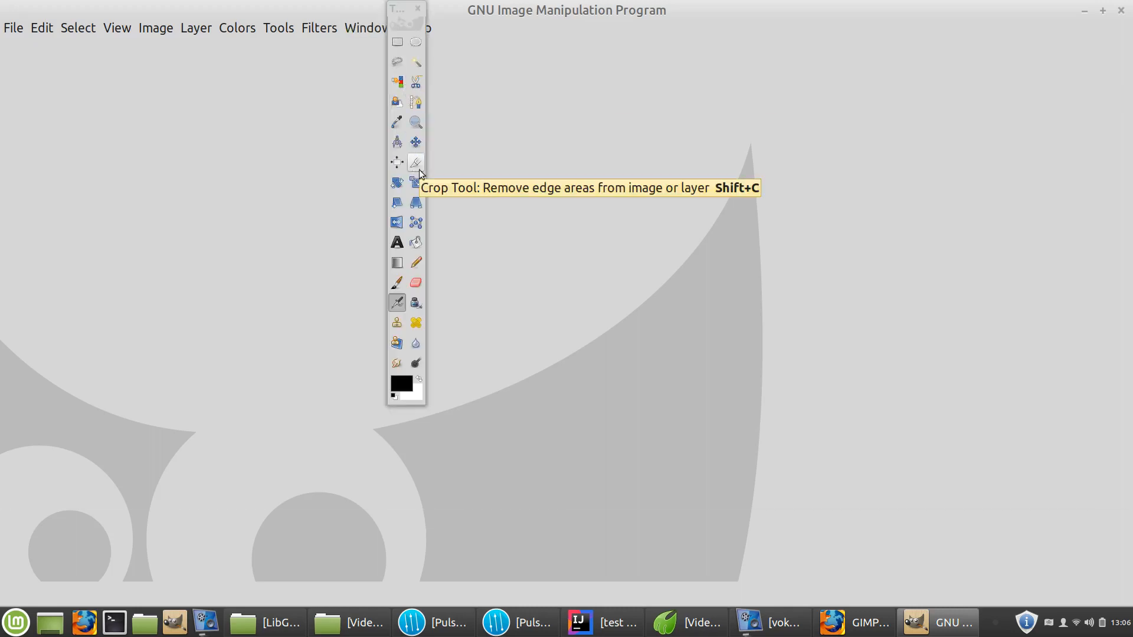
drag(397, 8, 24, 49)
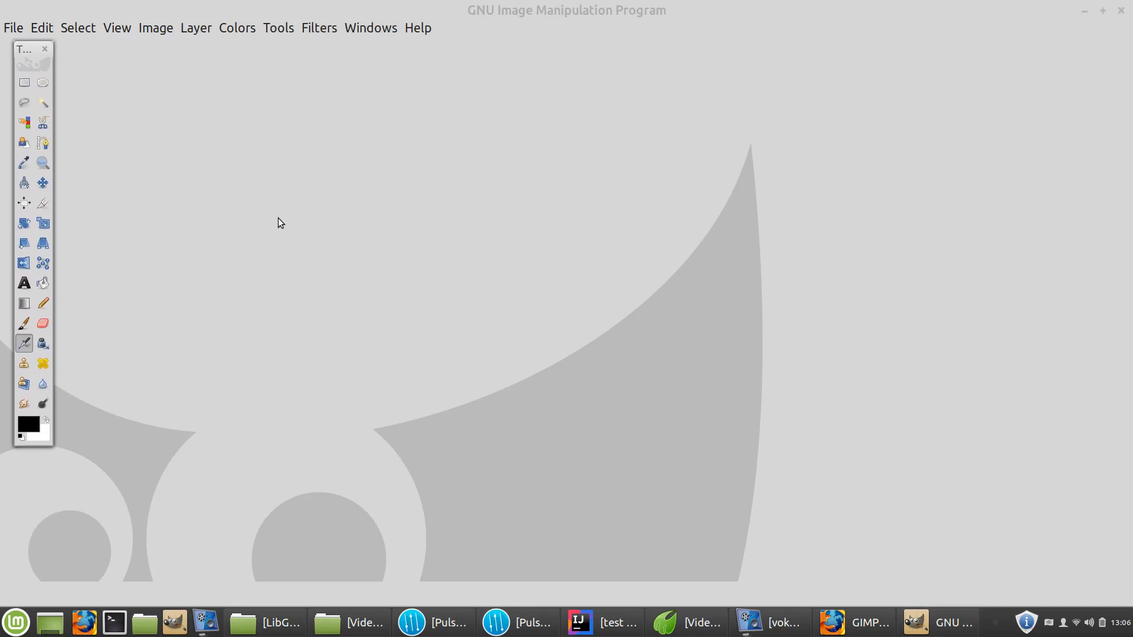
click(26, 330)
click(25, 347)
Step: Dock the Tool Options dialog beneath the toolbox and widen the combined window
click(384, 31)
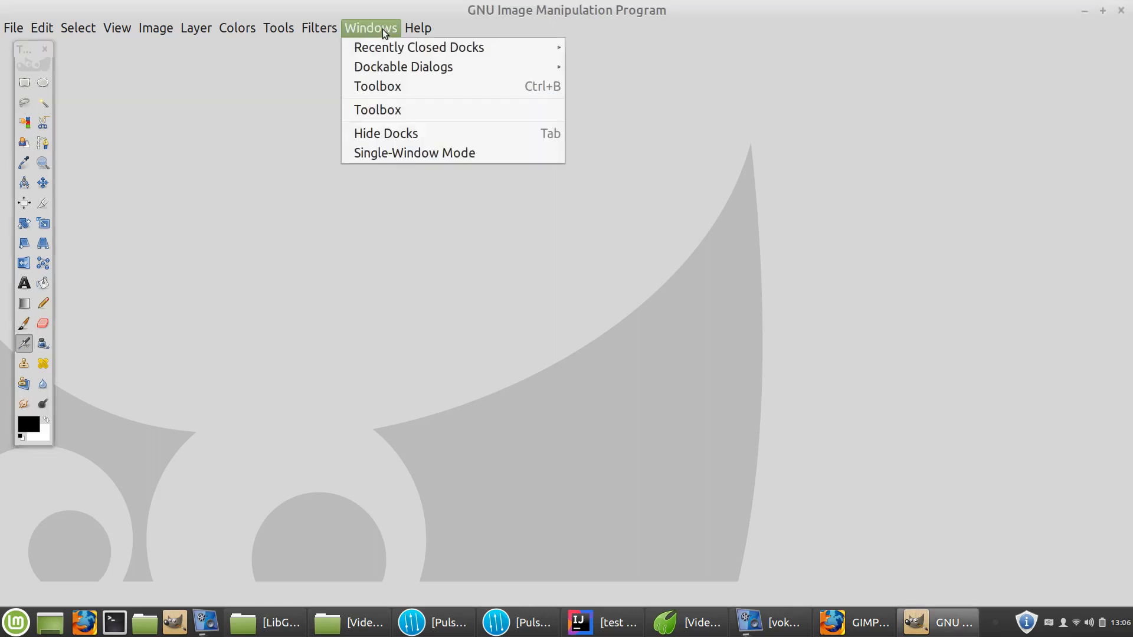
mouse_move(287, 29)
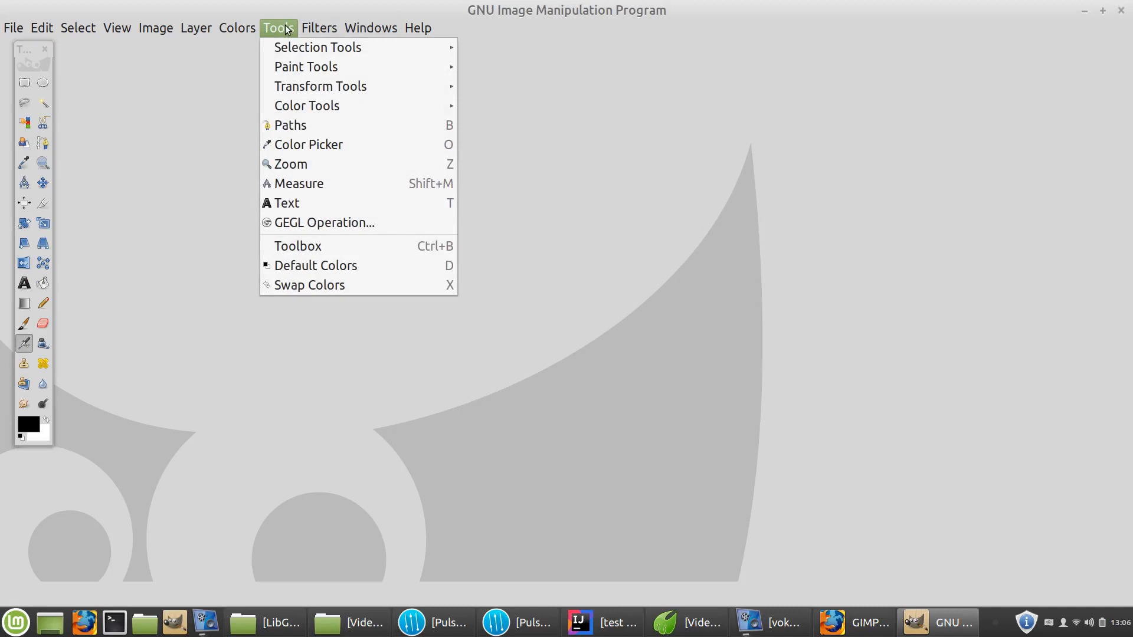
mouse_move(356, 28)
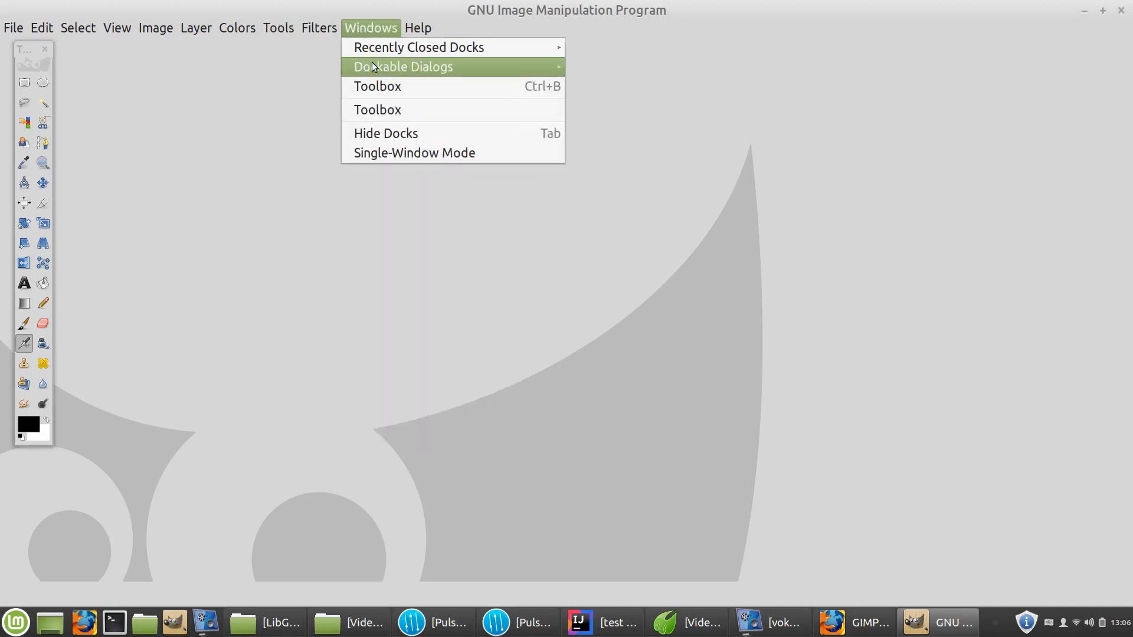
mouse_move(373, 66)
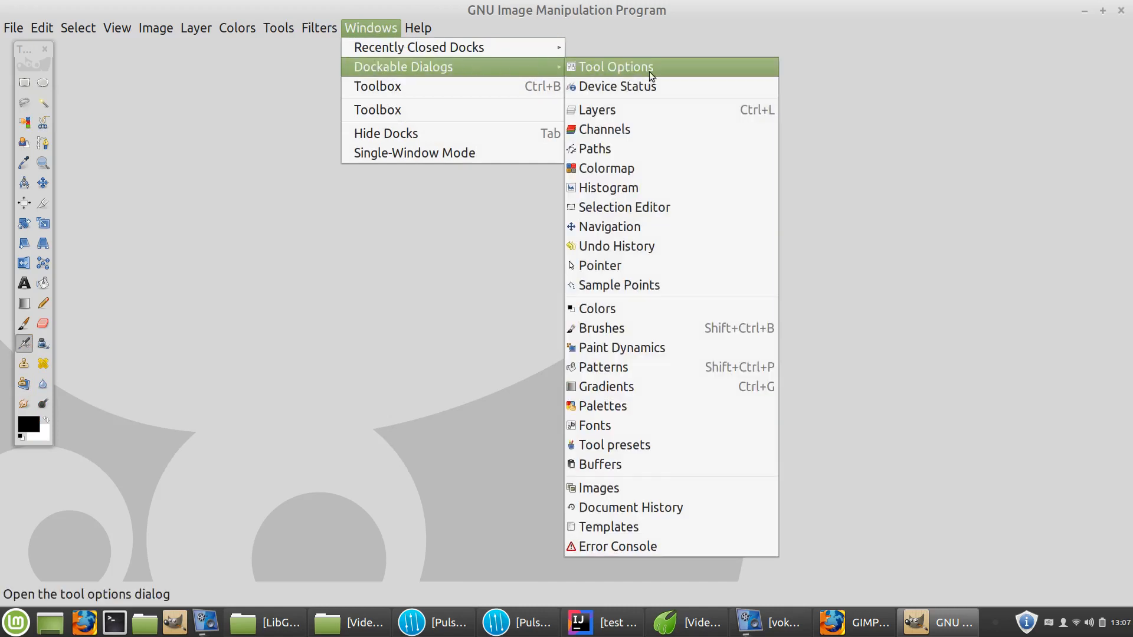
click(649, 71)
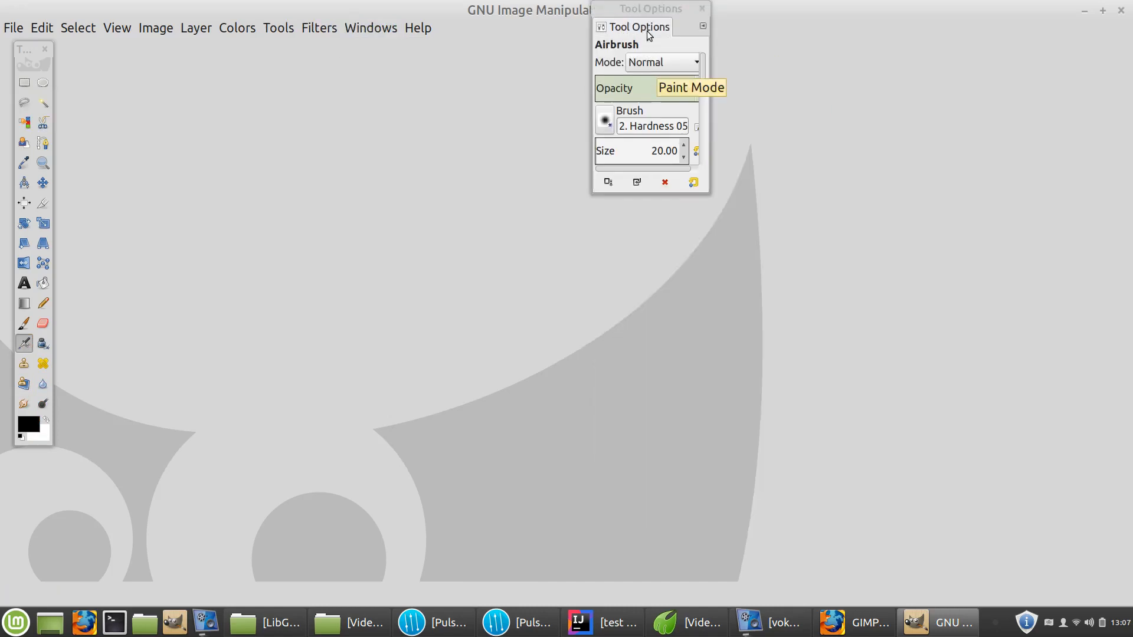
drag(649, 35, 623, 89)
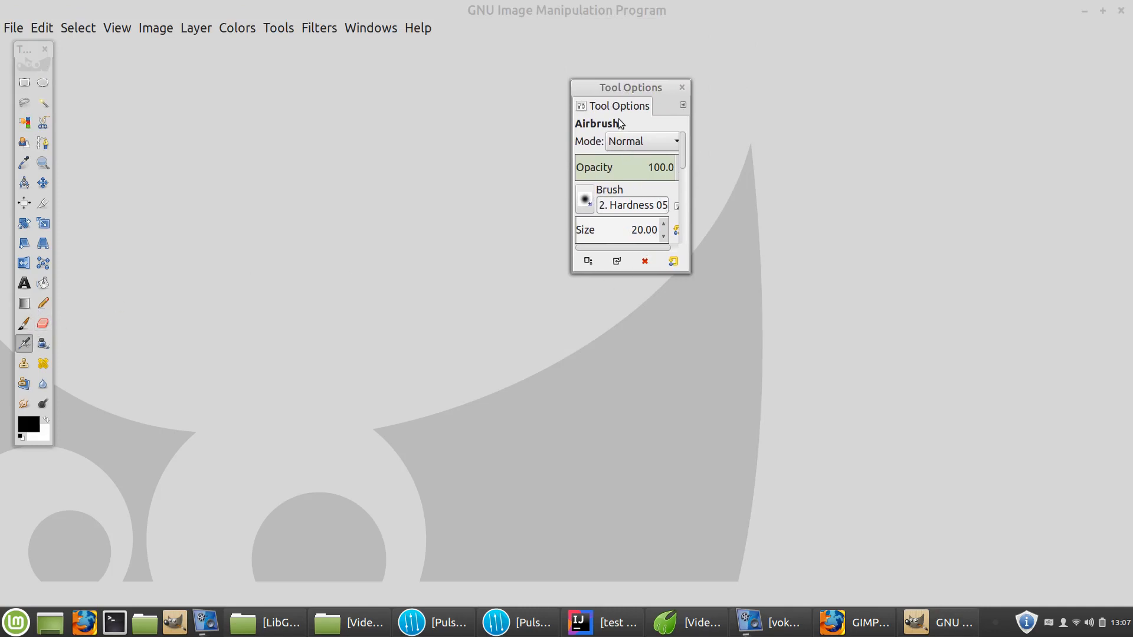
drag(619, 112, 34, 448)
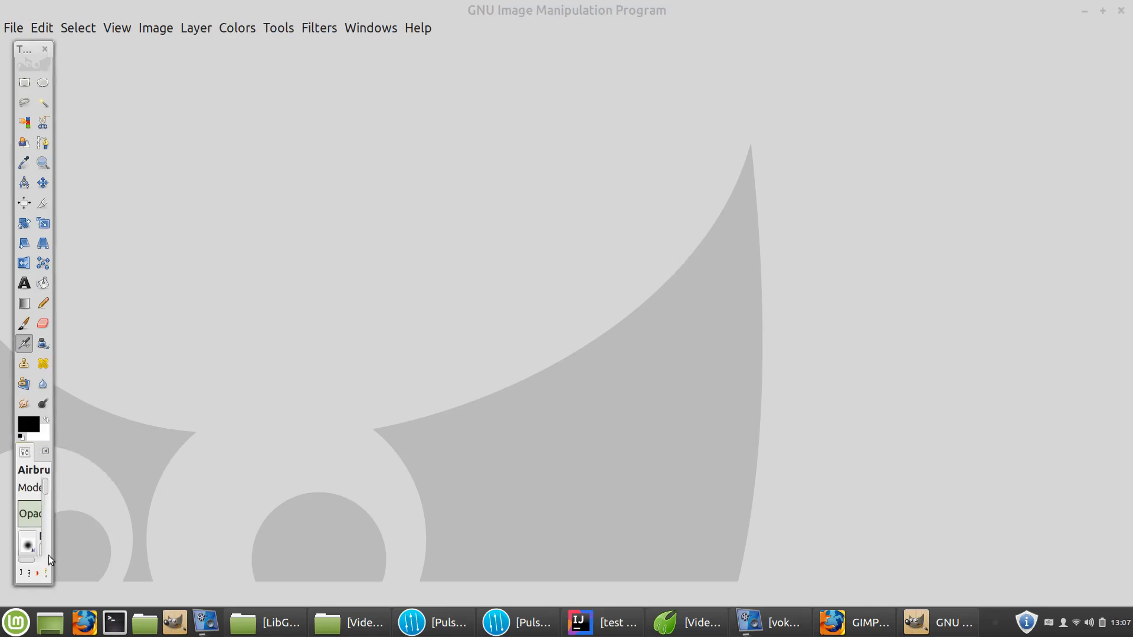
drag(51, 583, 163, 591)
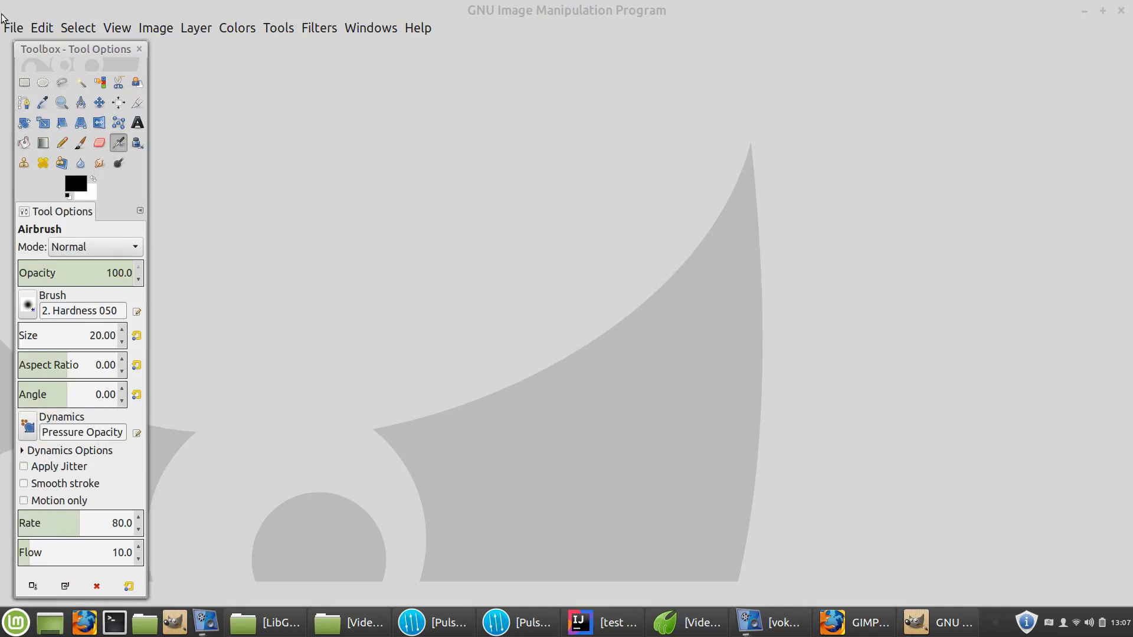
Step: Create a new image 64 pixels wide and 64 pixels high
click(12, 30)
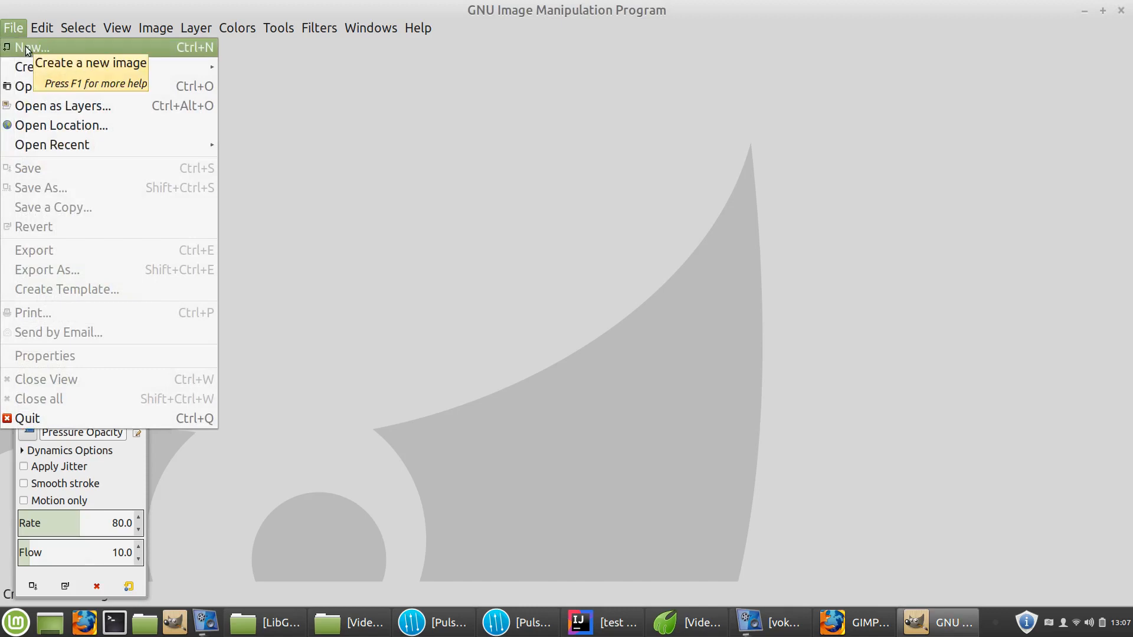
click(21, 47)
click(613, 267)
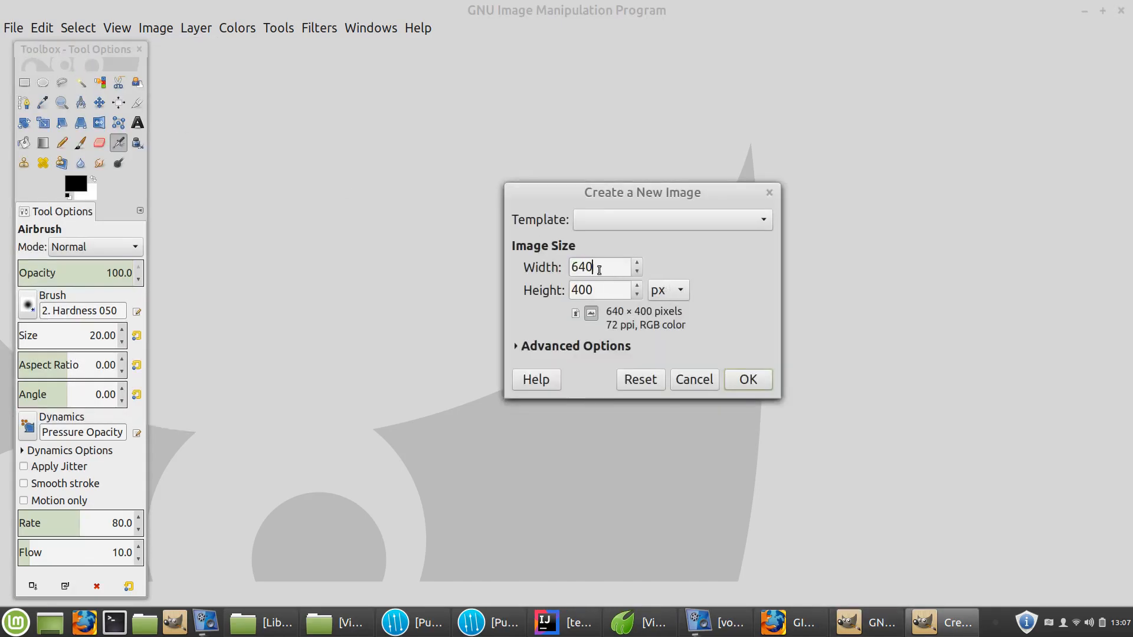
key(BackSpace)
double_click(580, 290)
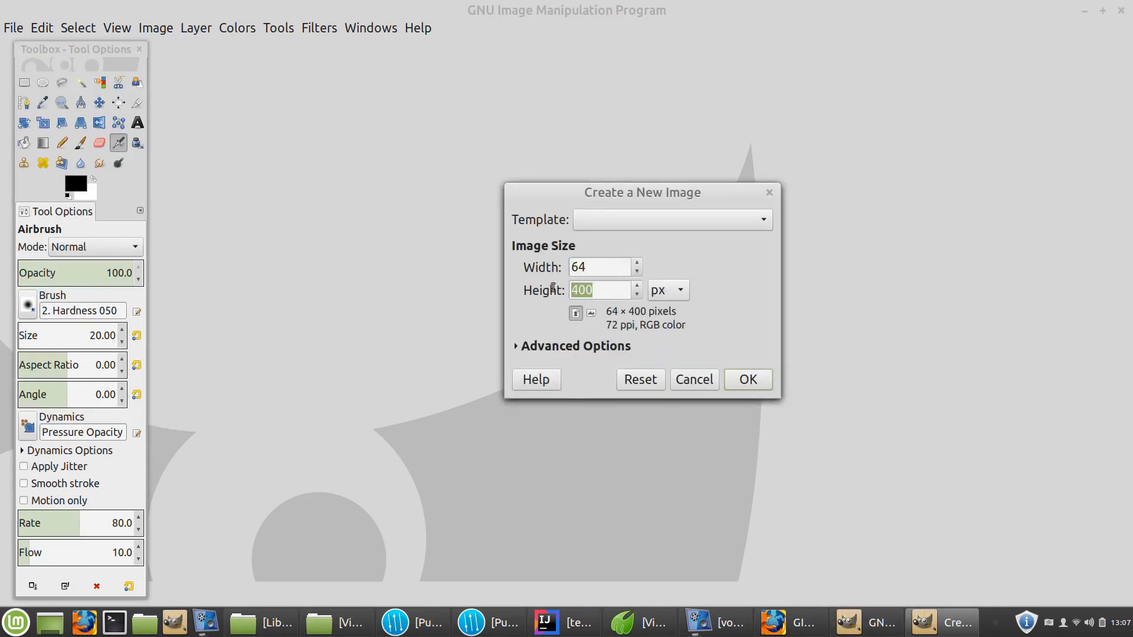
key(BackSpace)
text(64)
click(750, 382)
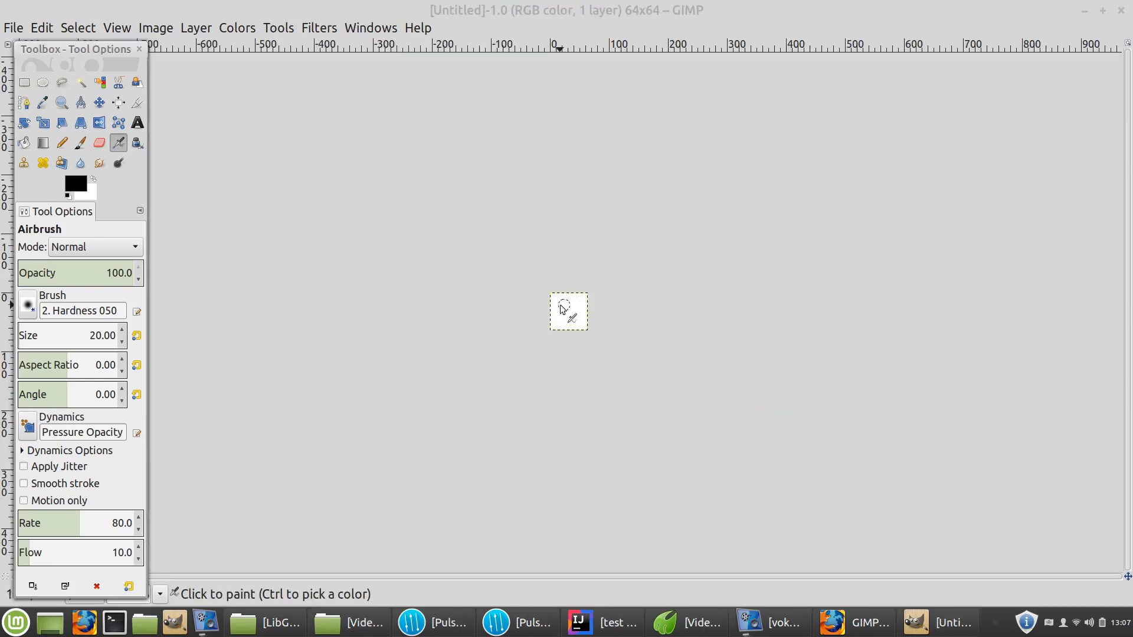
Step: Fill the whole canvas with the black foreground color using the Bucket Fill tool
scroll(564, 318, up, 7)
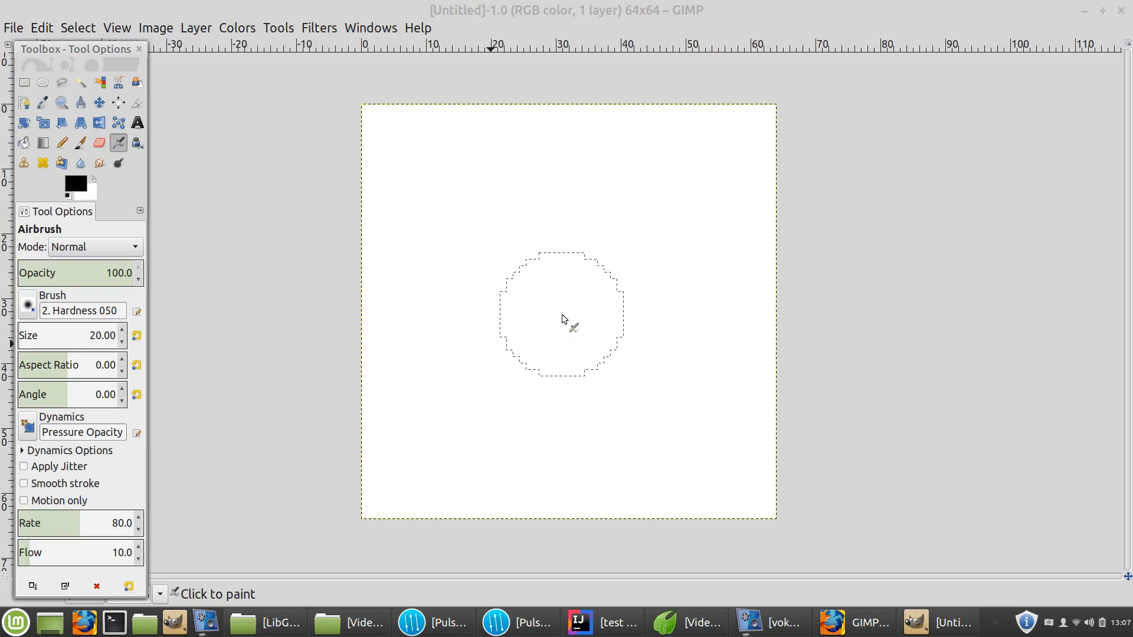
scroll(564, 318, up, 1)
scroll(564, 318, down, 1)
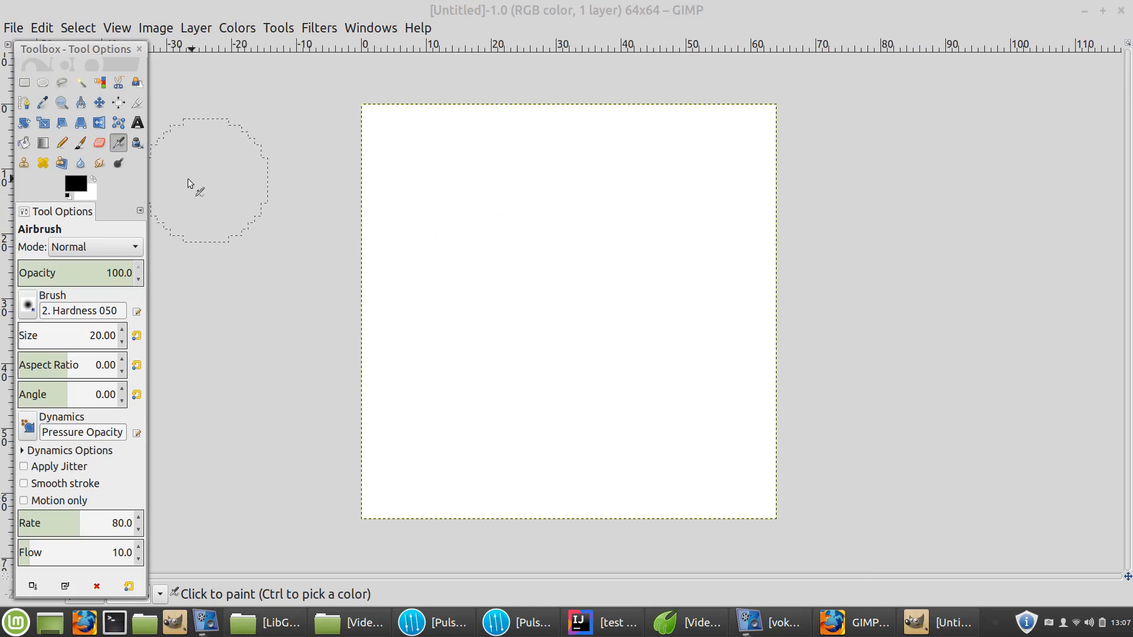
click(25, 147)
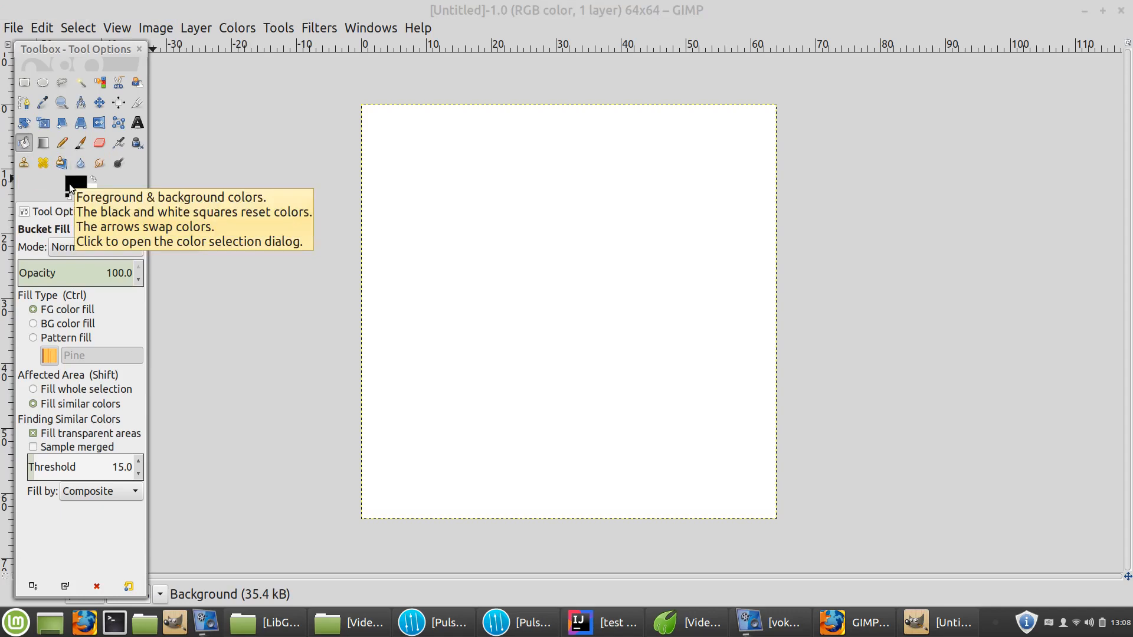
click(518, 271)
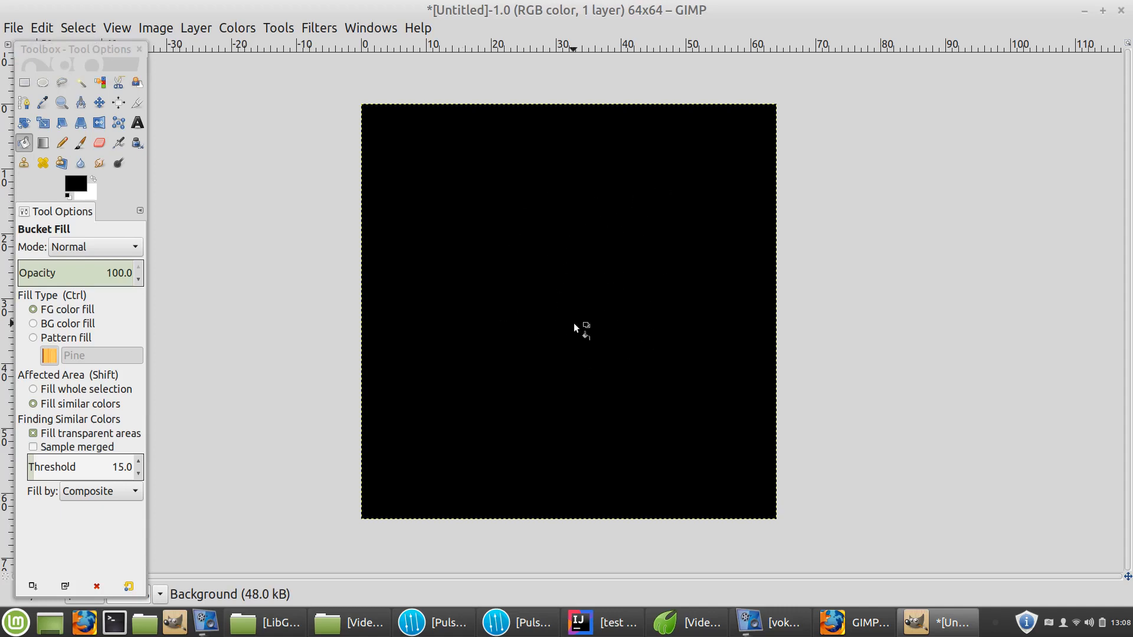
Step: Open the image grid configuration and set the grid spacing to 2 pixels in width and height
right_click(573, 304)
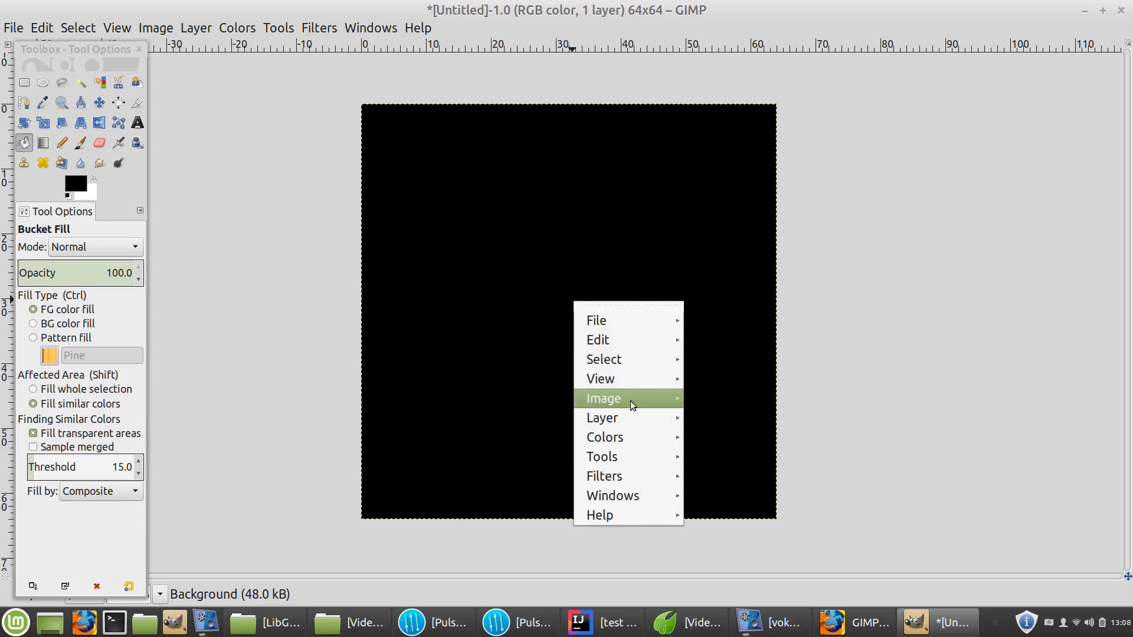
mouse_move(632, 404)
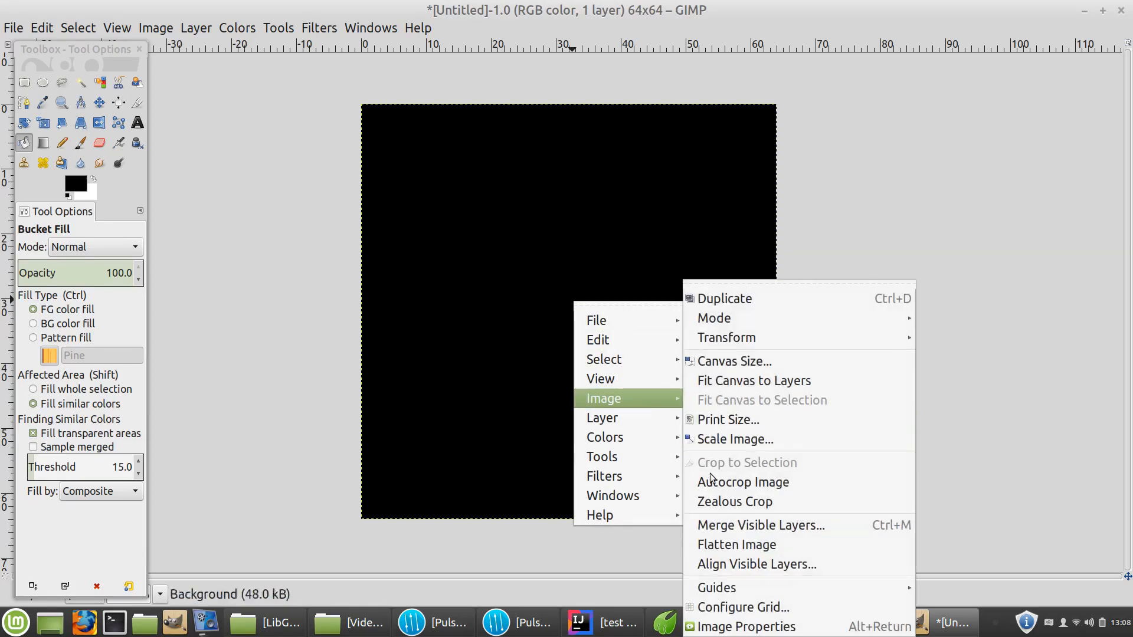
click(725, 614)
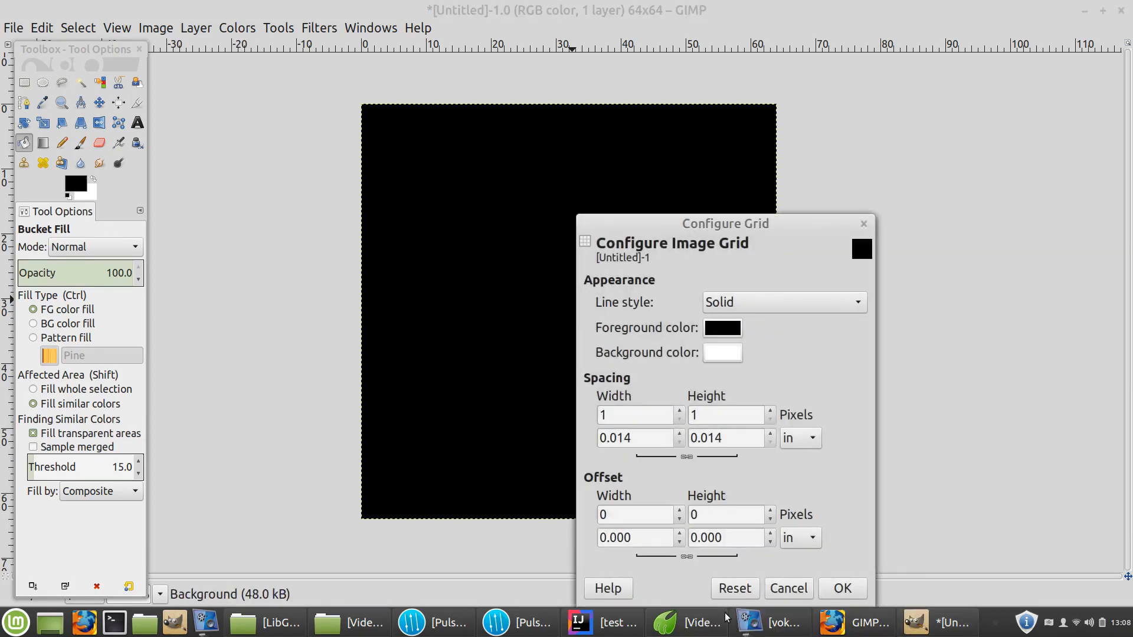
drag(728, 227, 674, 139)
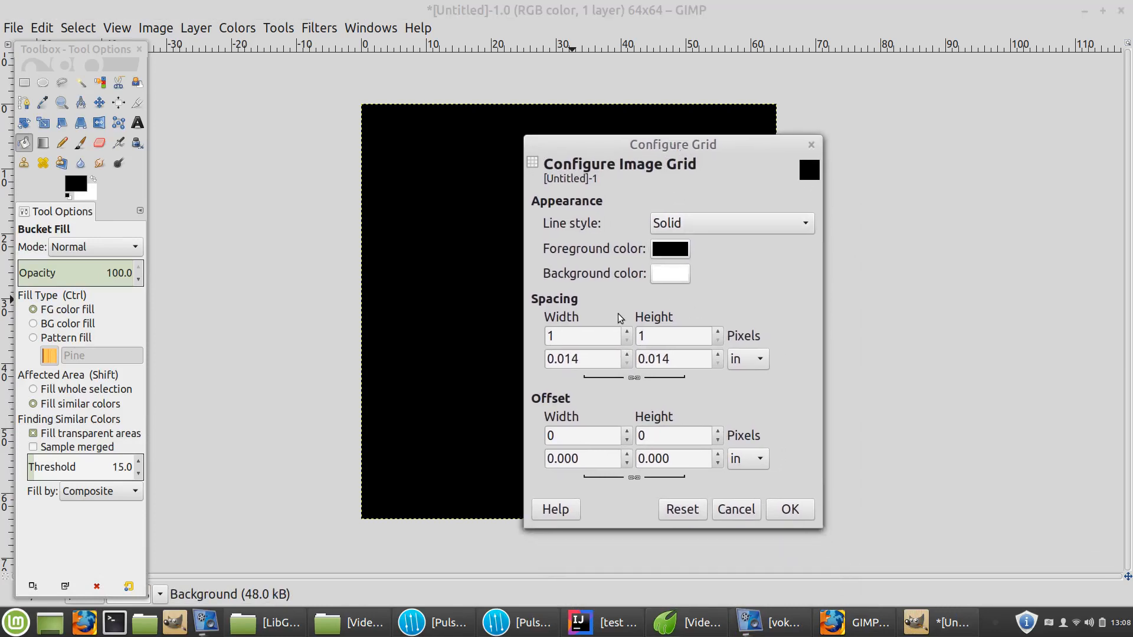
click(602, 342)
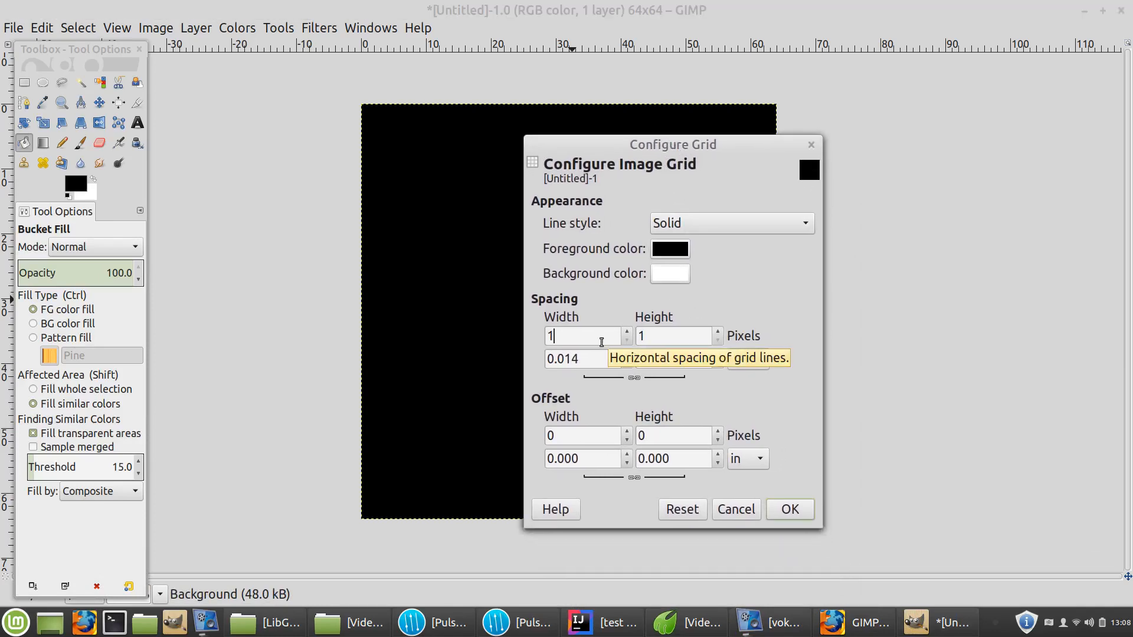
key(BackSpace)
text(2)
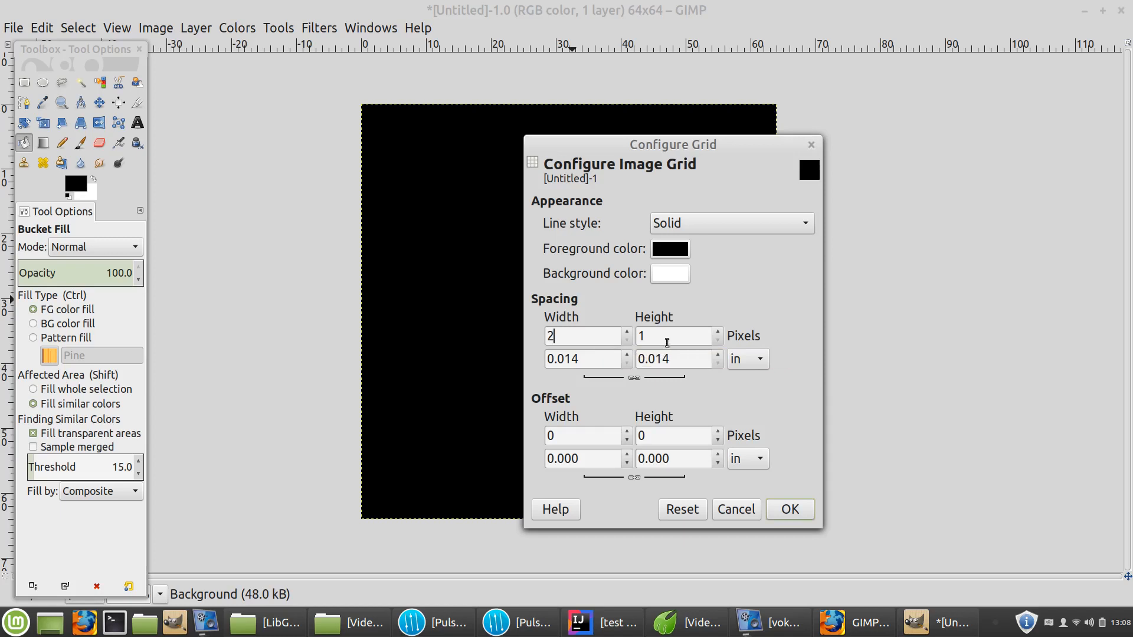
key(Tab)
Step: Set the grid's foreground color to pure white (ffffff) and apply the grid configuration
click(681, 255)
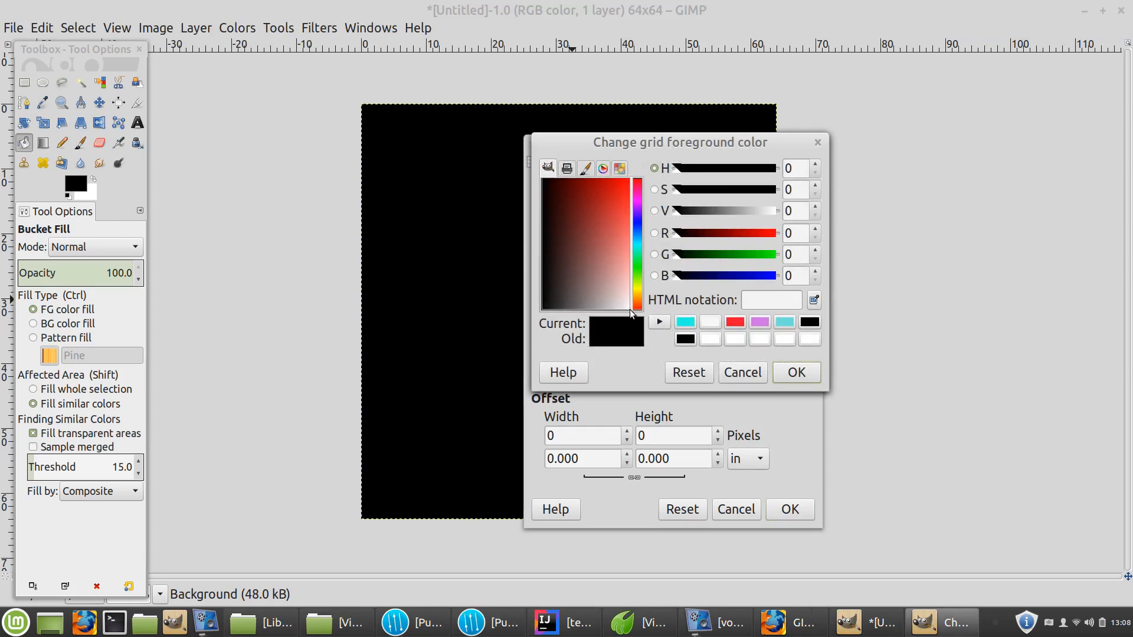
click(711, 324)
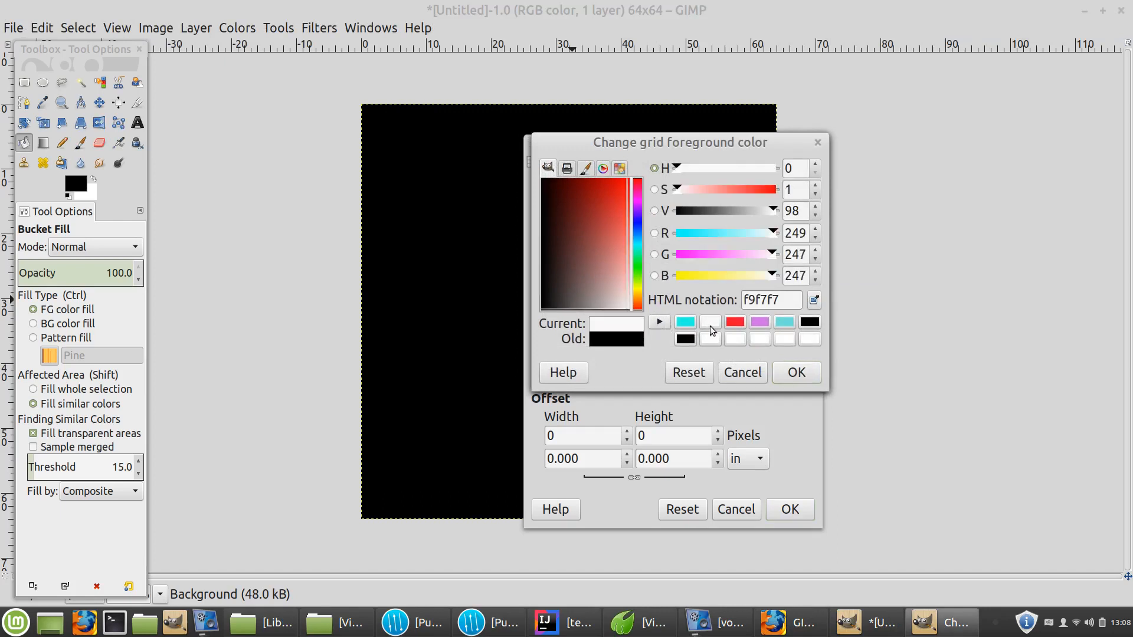
click(674, 189)
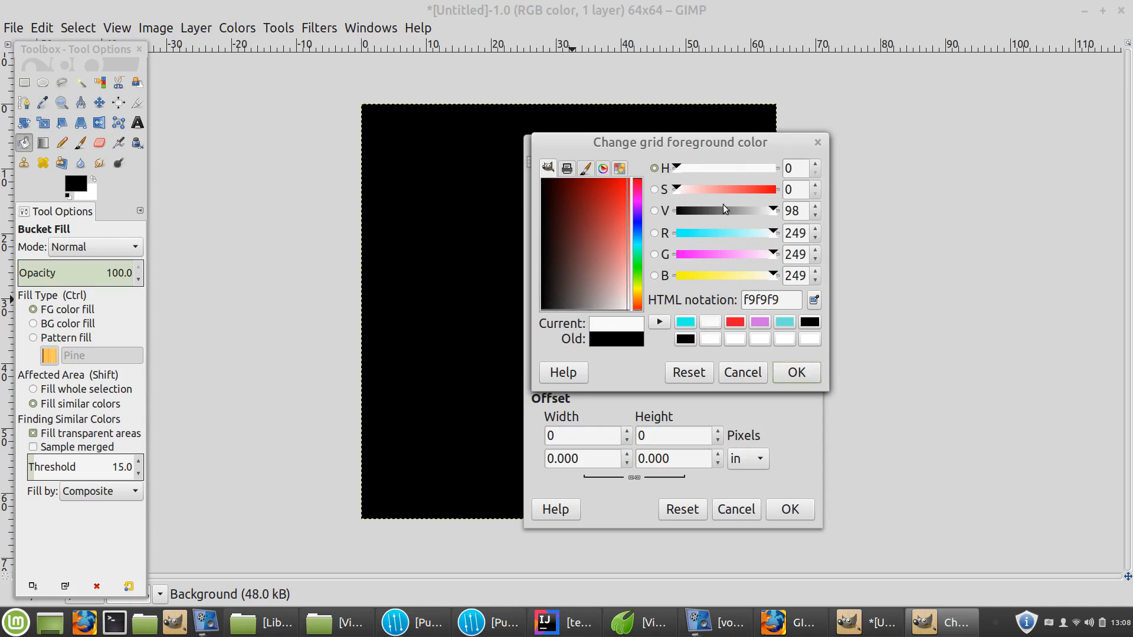
click(777, 211)
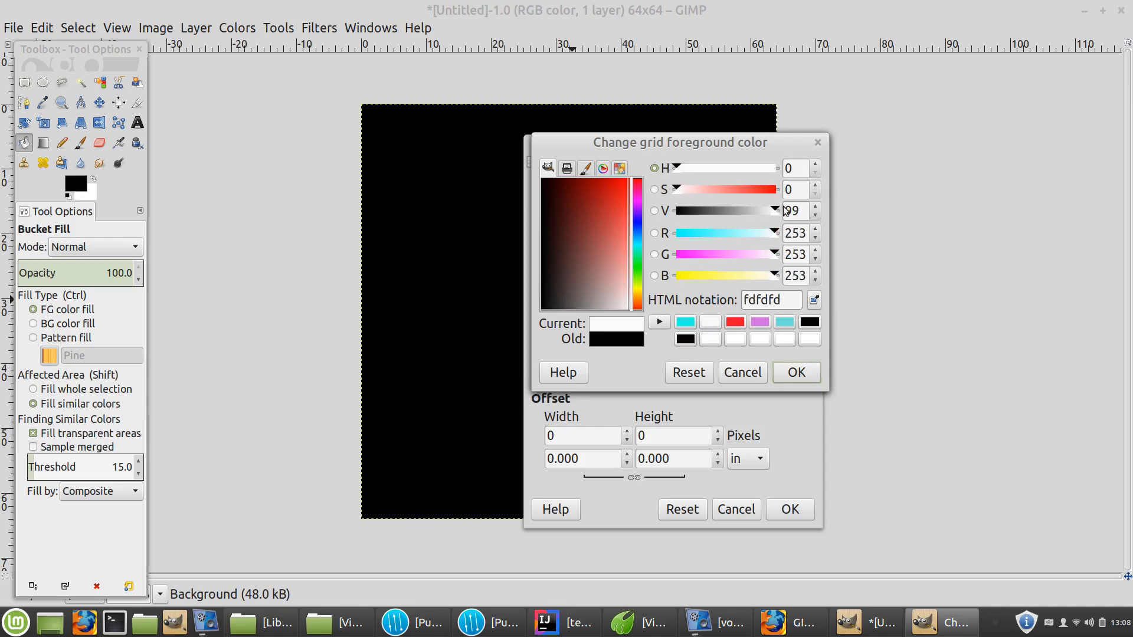
click(780, 210)
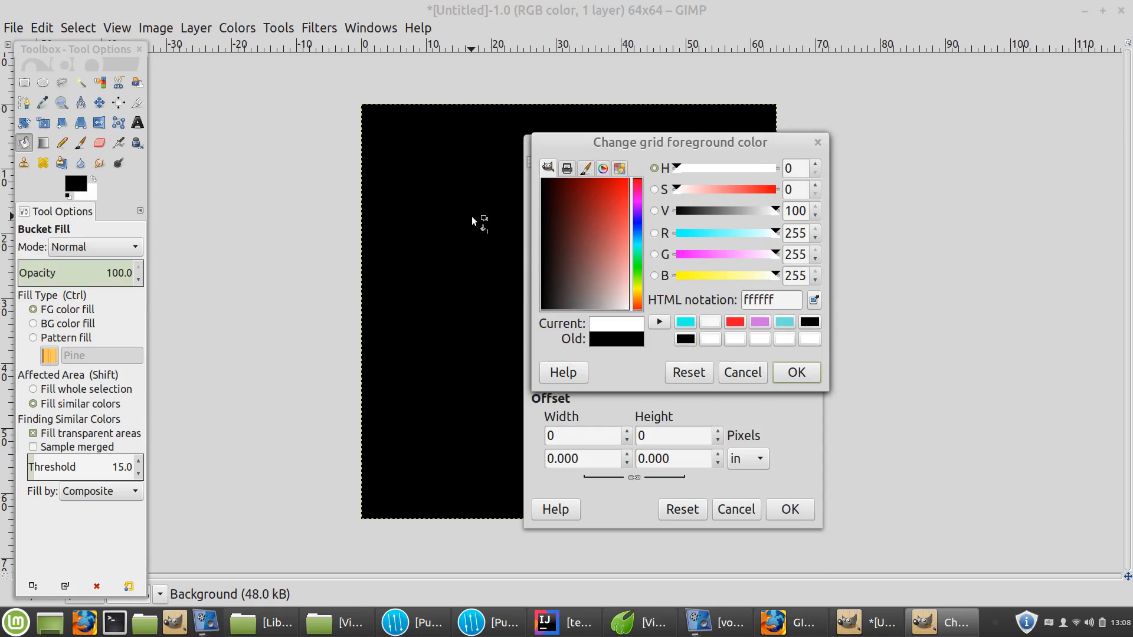
click(813, 373)
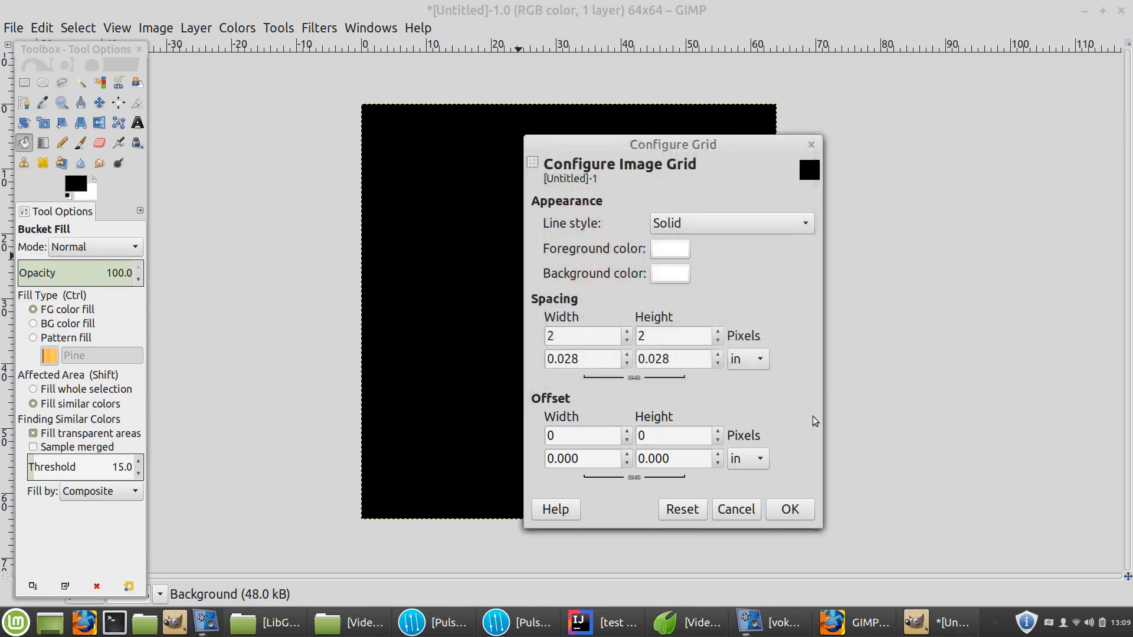
click(791, 509)
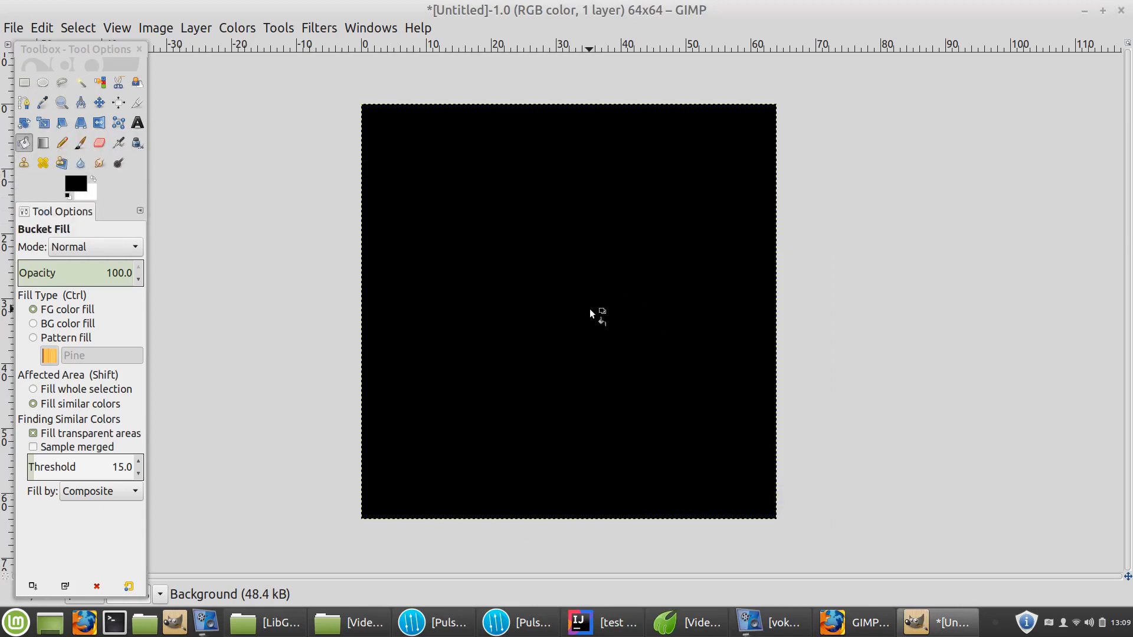
right_click(501, 222)
mouse_move(586, 415)
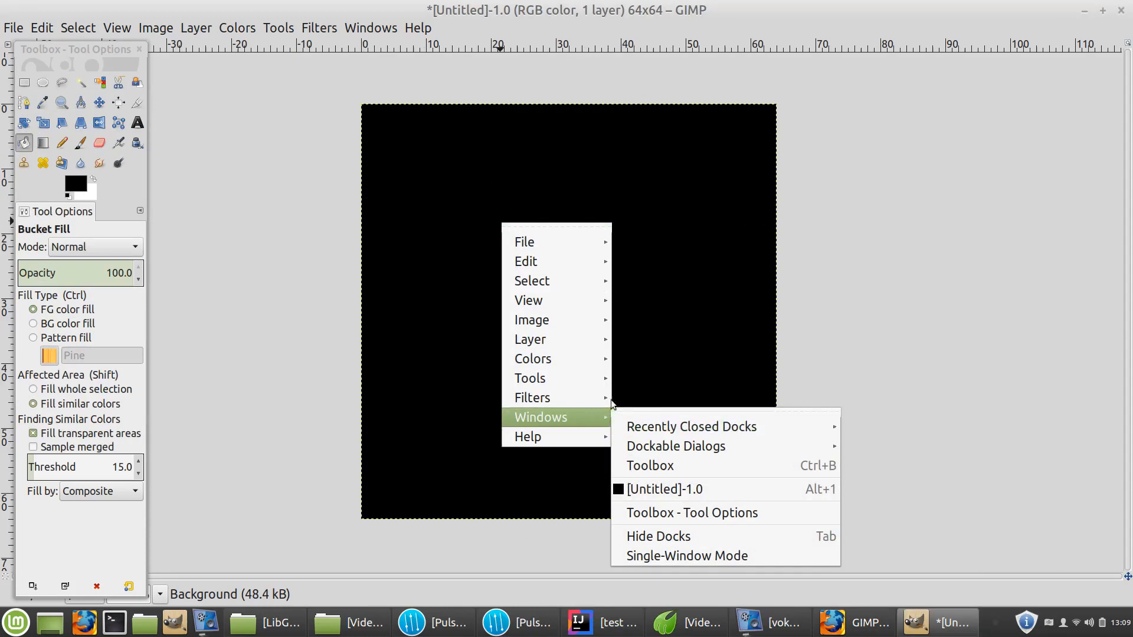
mouse_move(577, 327)
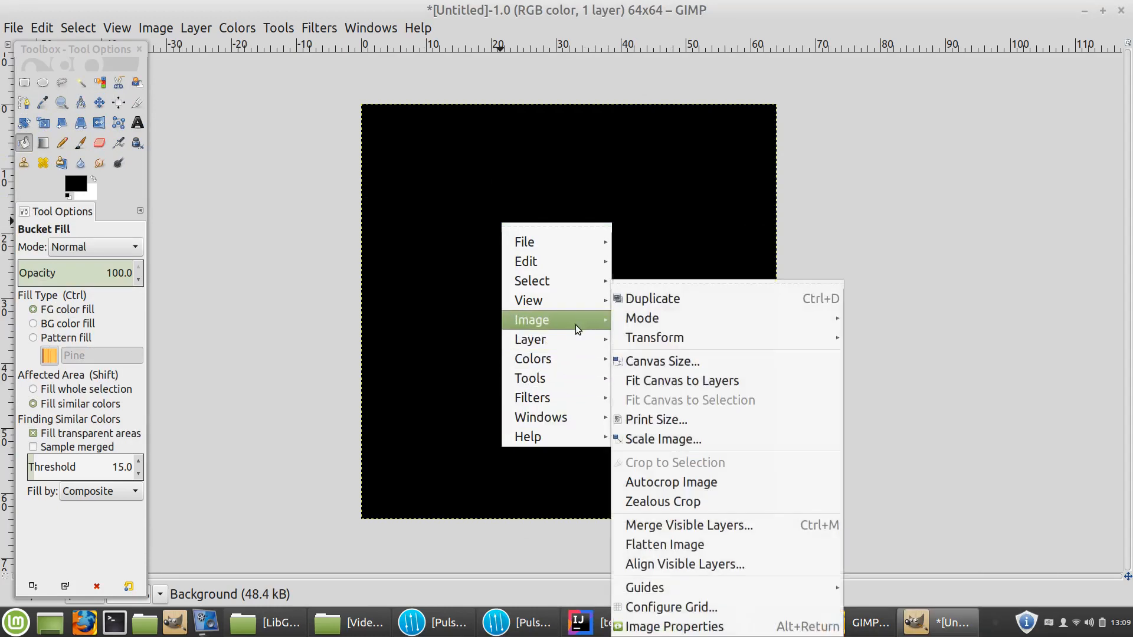
click(721, 607)
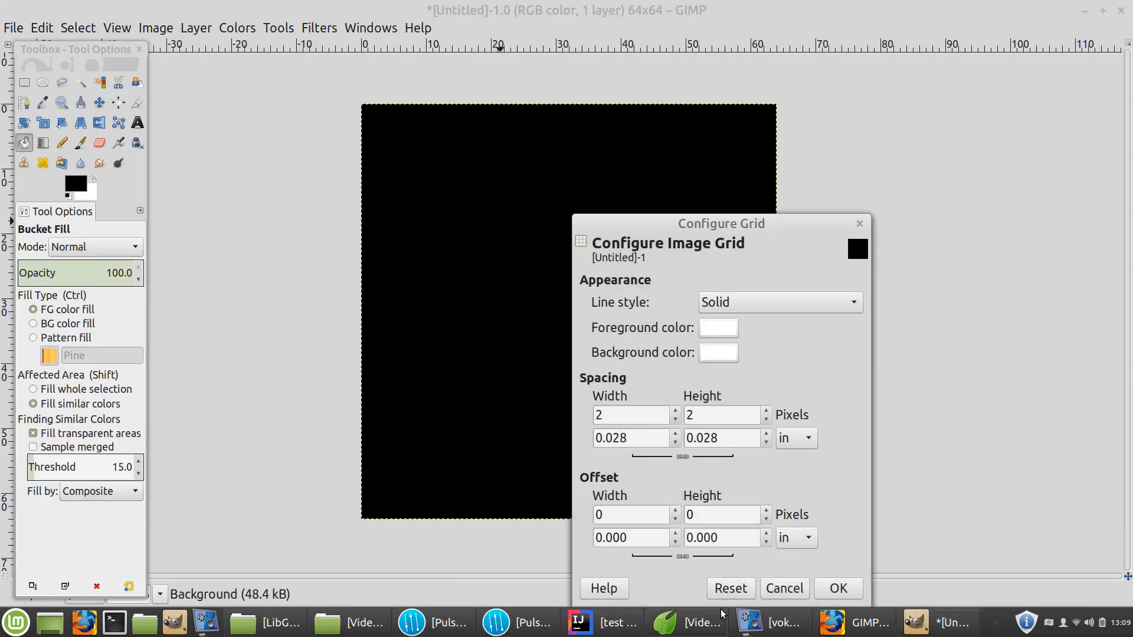
drag(735, 221, 709, 186)
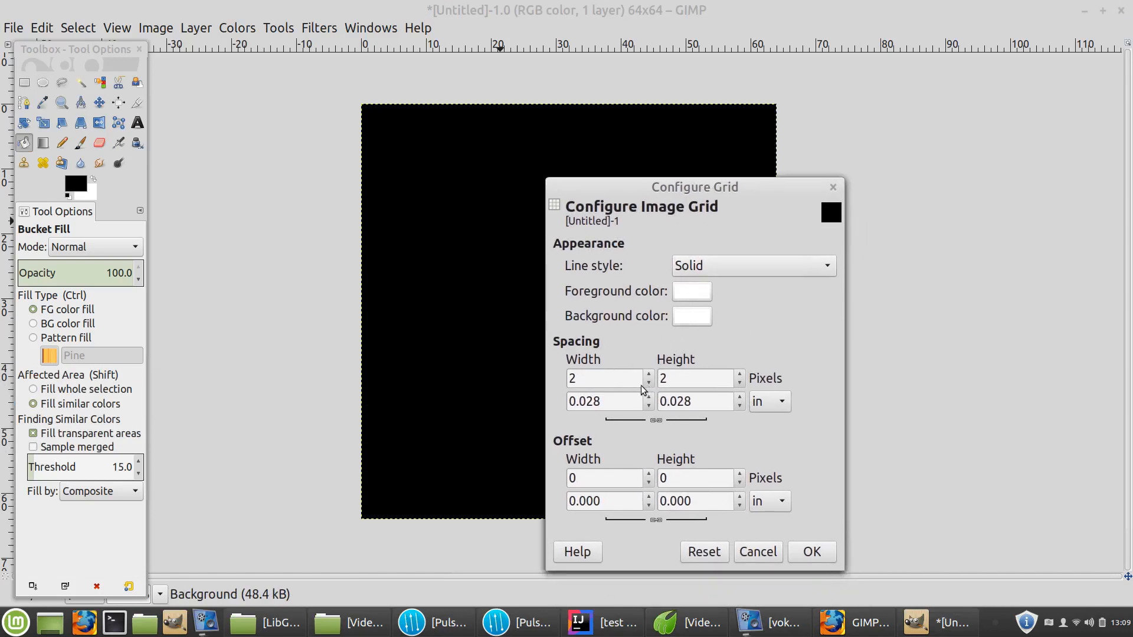
click(832, 188)
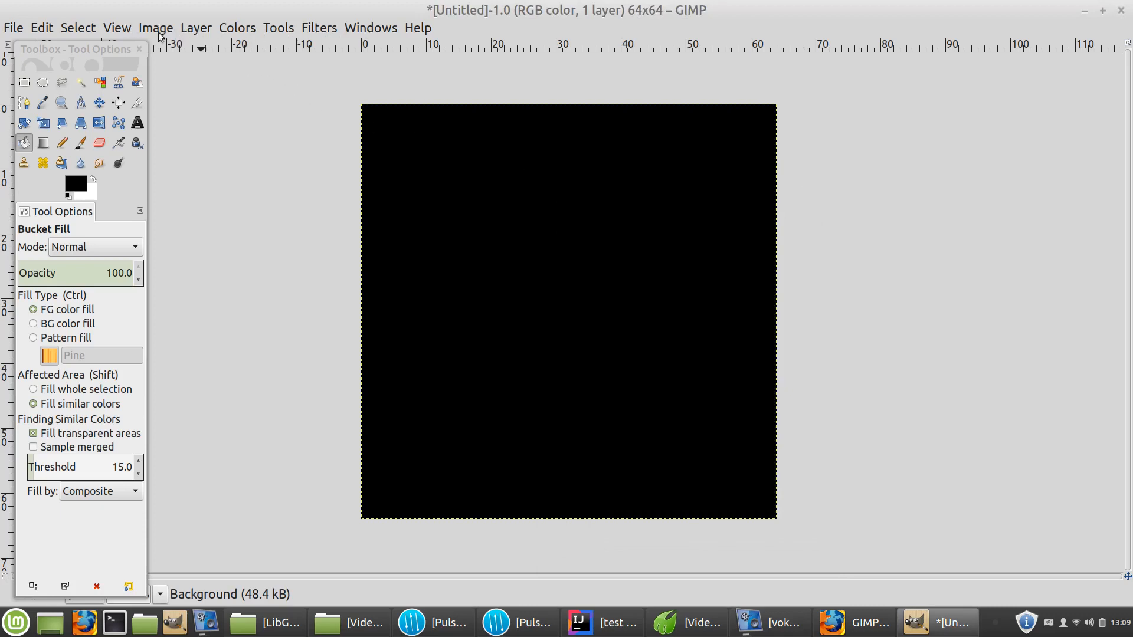
Step: Show the configured grid over the black image
click(126, 30)
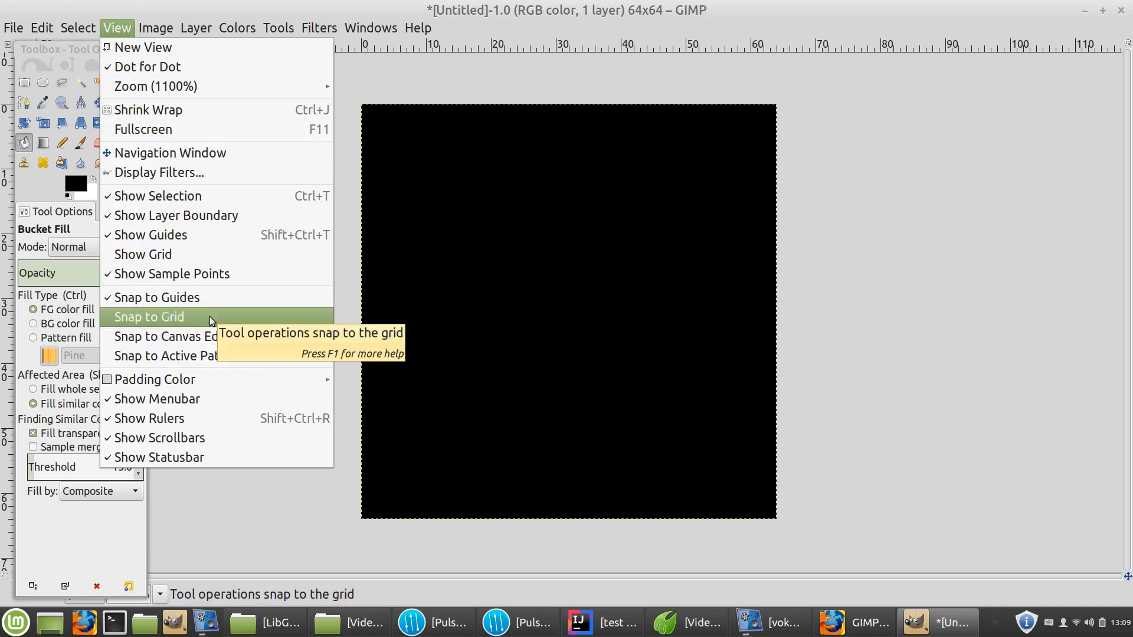
click(167, 259)
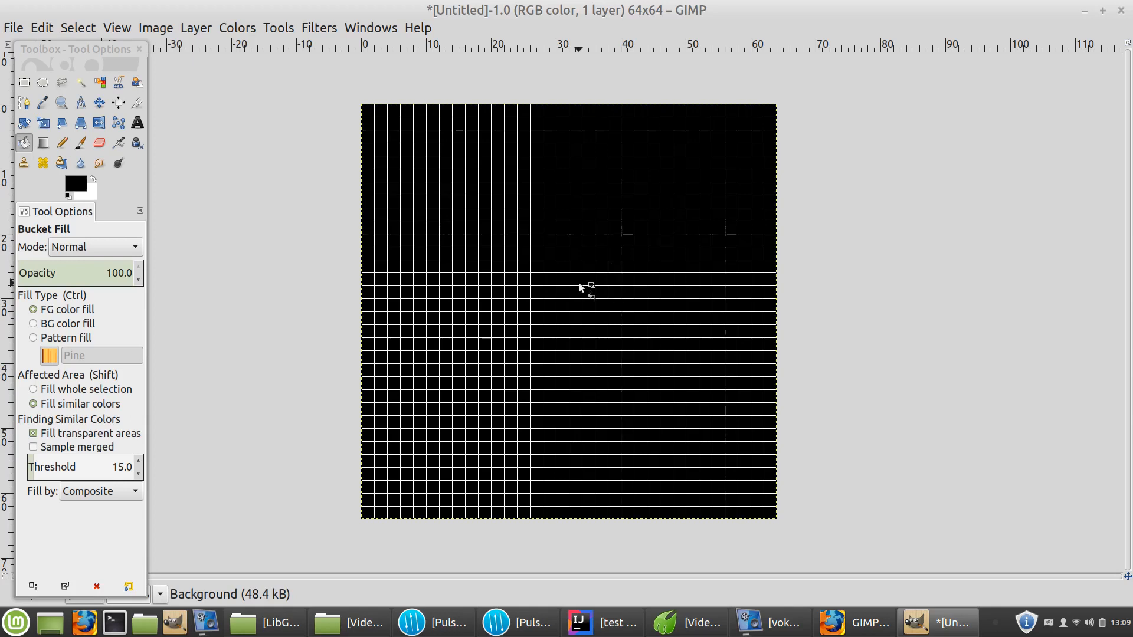
Step: Activate the Paintbrush tool, keep its mode at Normal, and set the brush size to 2
click(81, 144)
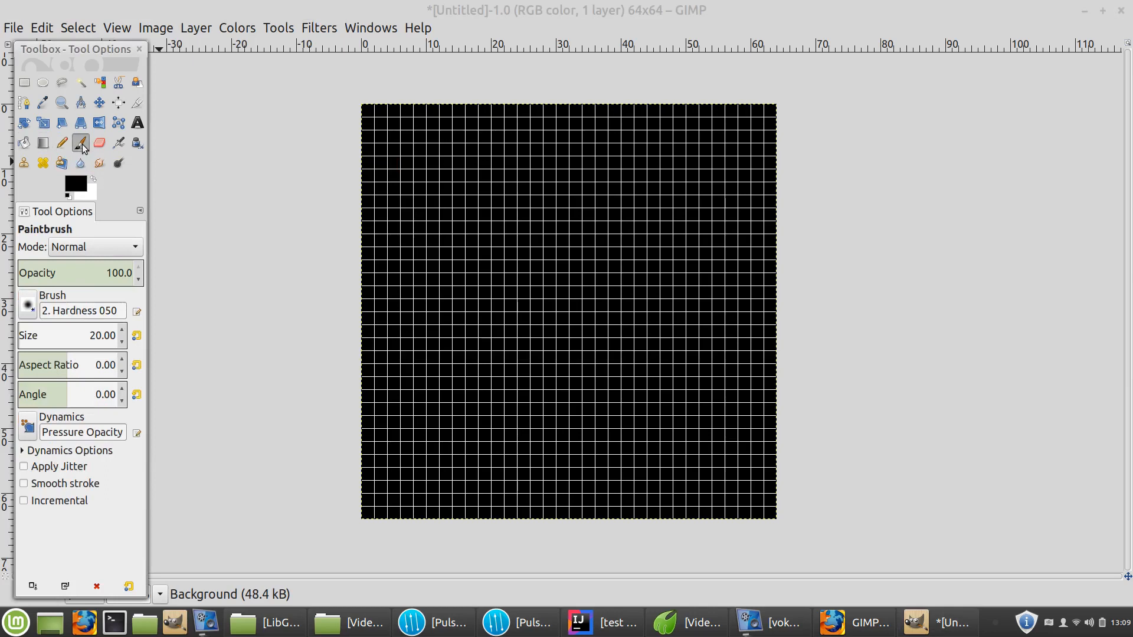
click(97, 247)
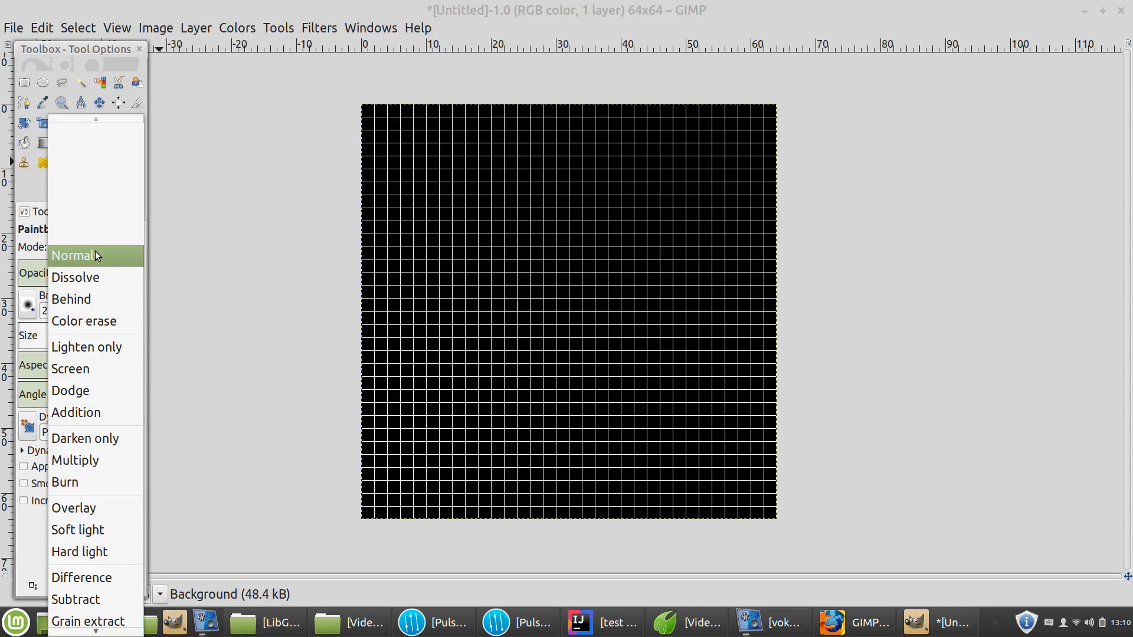
click(96, 255)
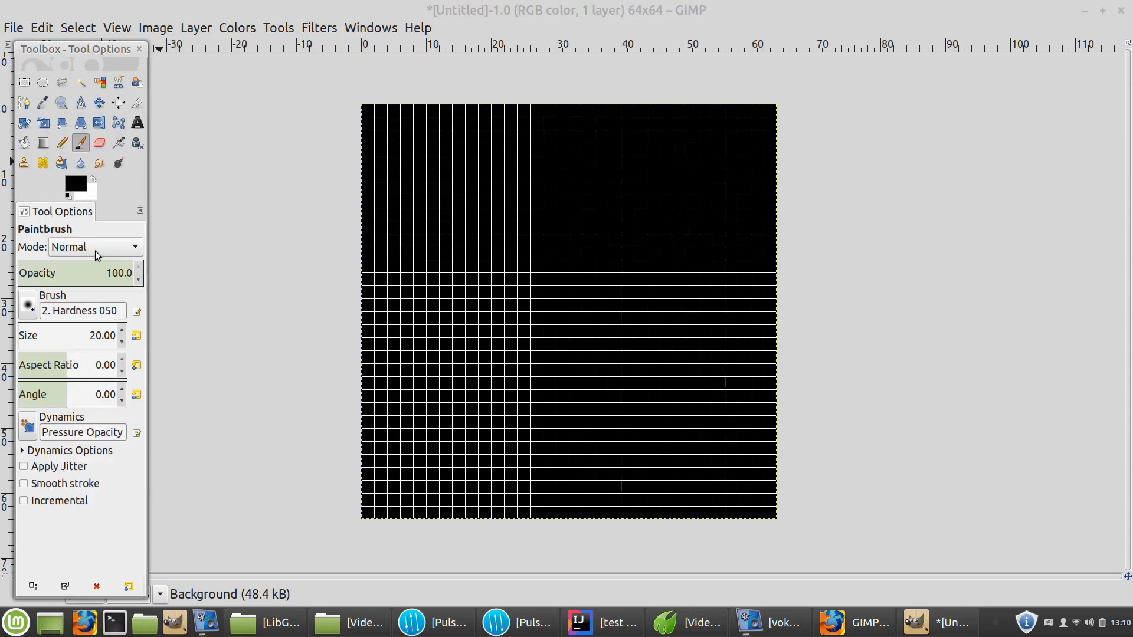
click(122, 273)
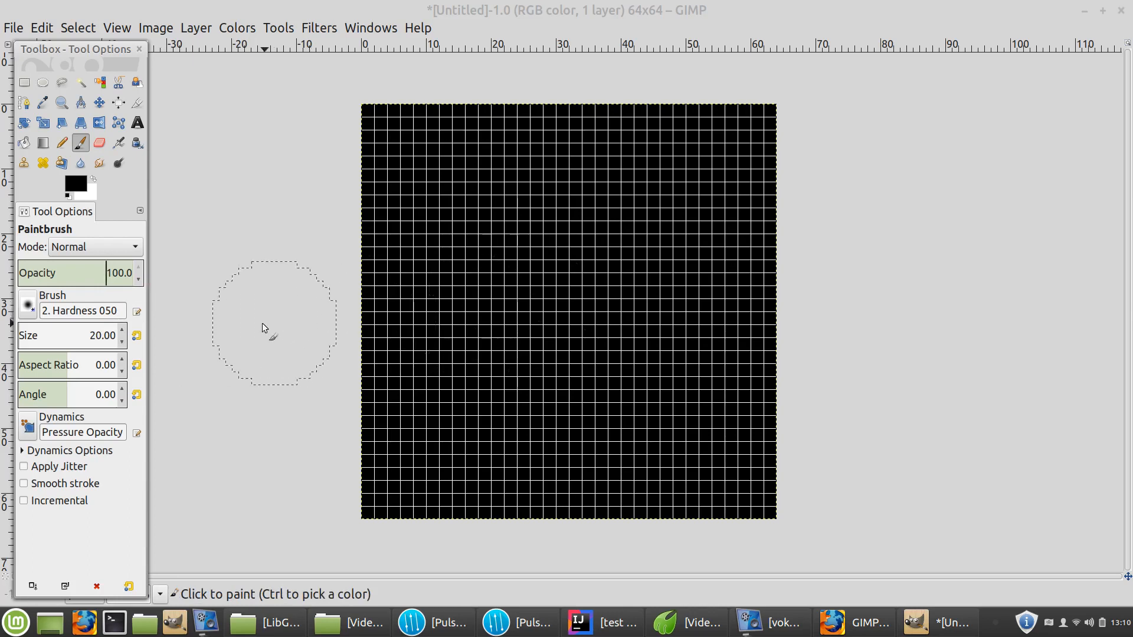
click(107, 335)
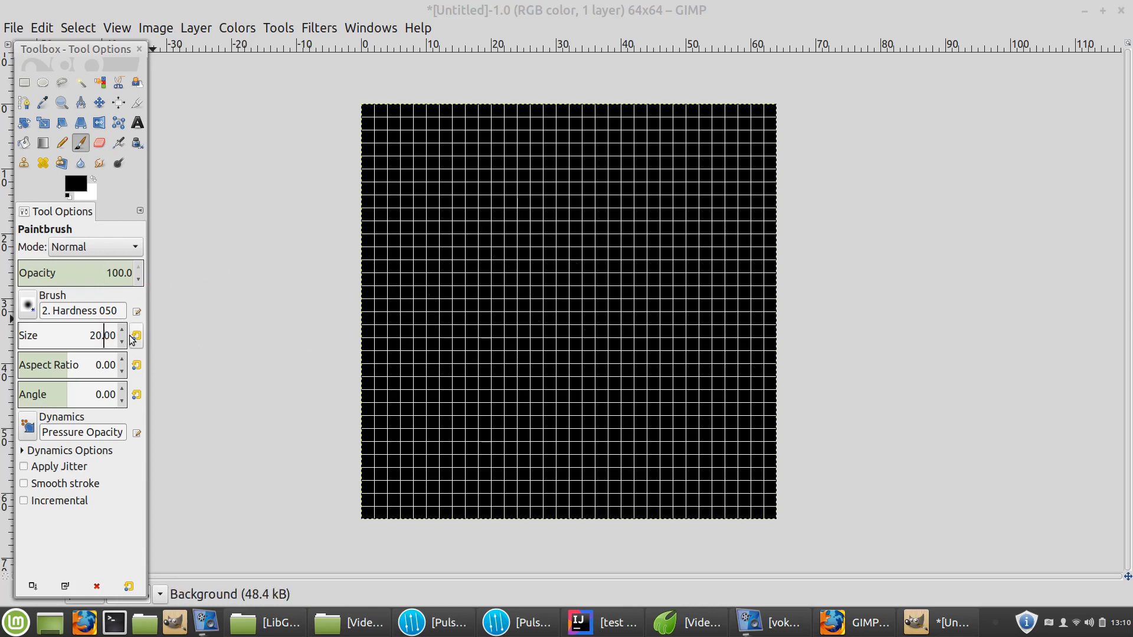
click(102, 336)
key(BackSpace)
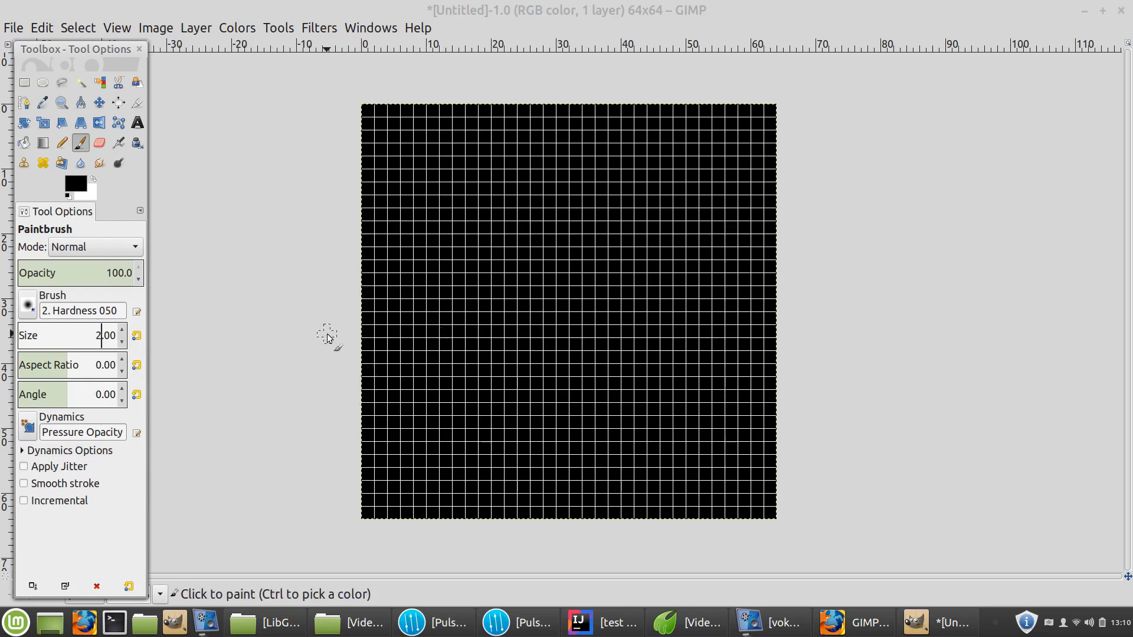
Step: Change the foreground color to a bright cyan (0af6e3)
click(76, 185)
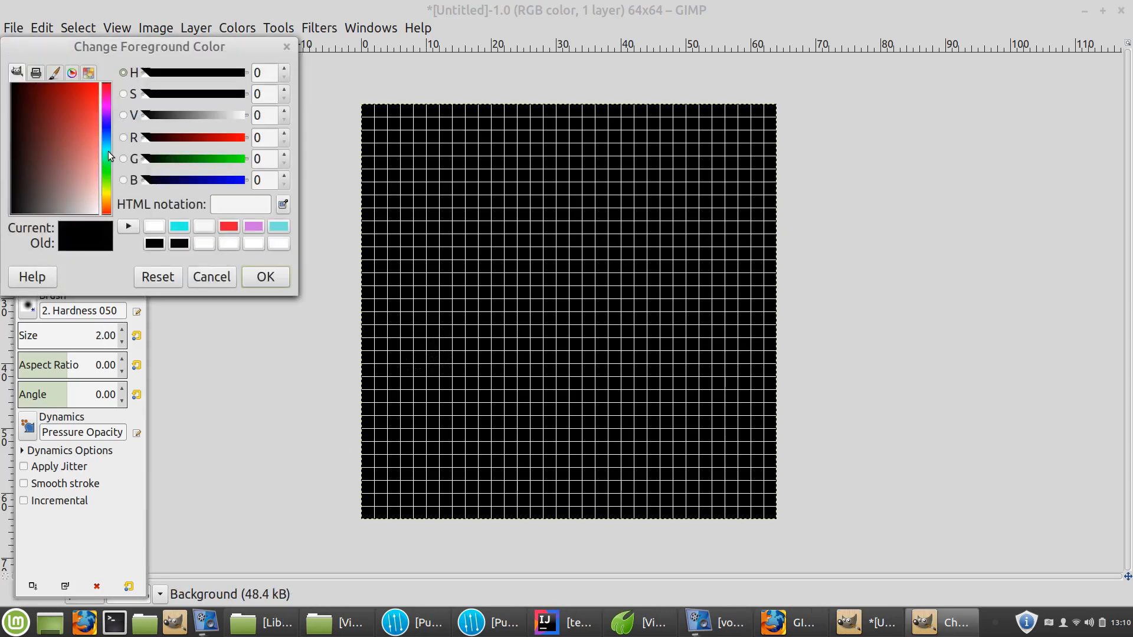
click(109, 150)
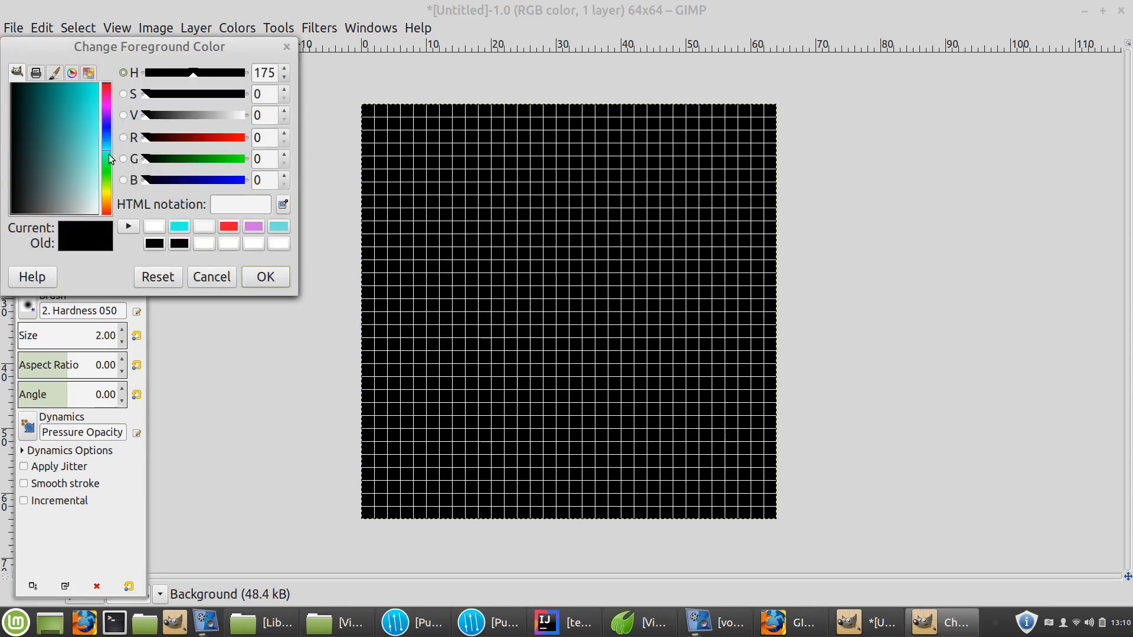
click(96, 87)
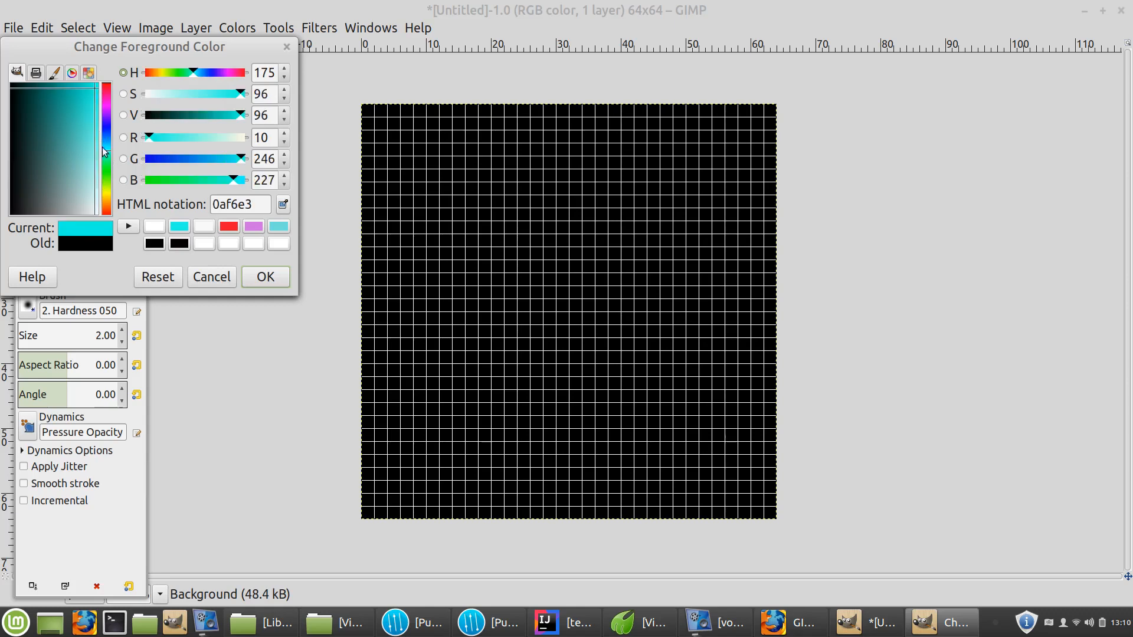
click(129, 228)
click(264, 277)
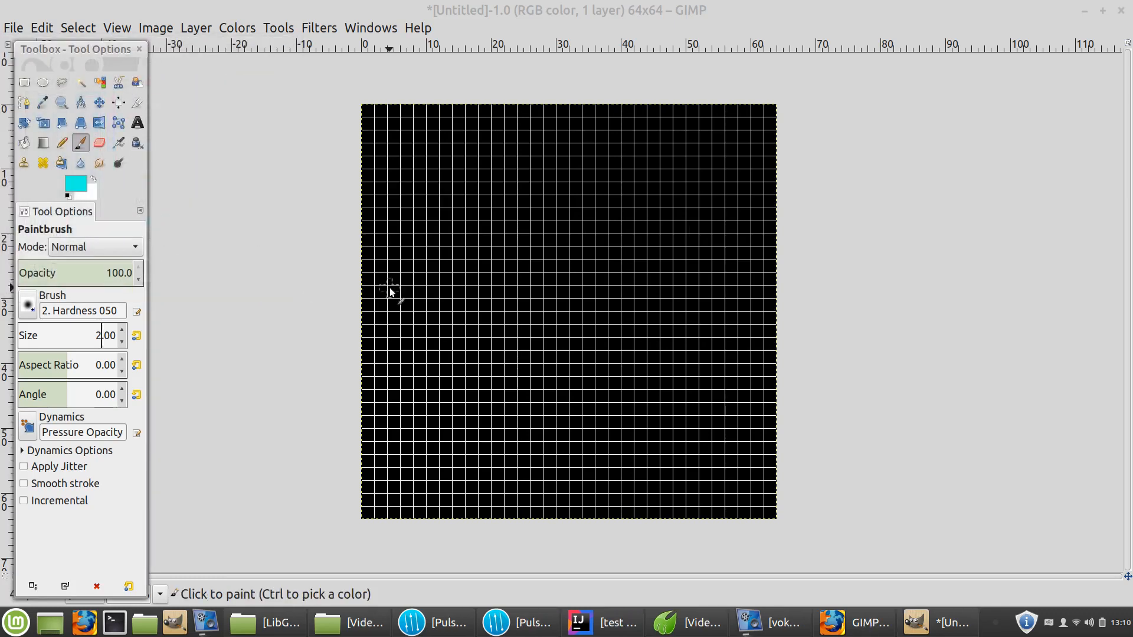
Step: Try out the brush with freehand cyan strokes across the middle of the canvas, and undo them
mouse_move(394, 294)
mouse_down()
mouse_move(489, 329)
mouse_move(649, 346)
mouse_move(659, 332)
mouse_move(577, 294)
mouse_move(493, 275)
mouse_up()
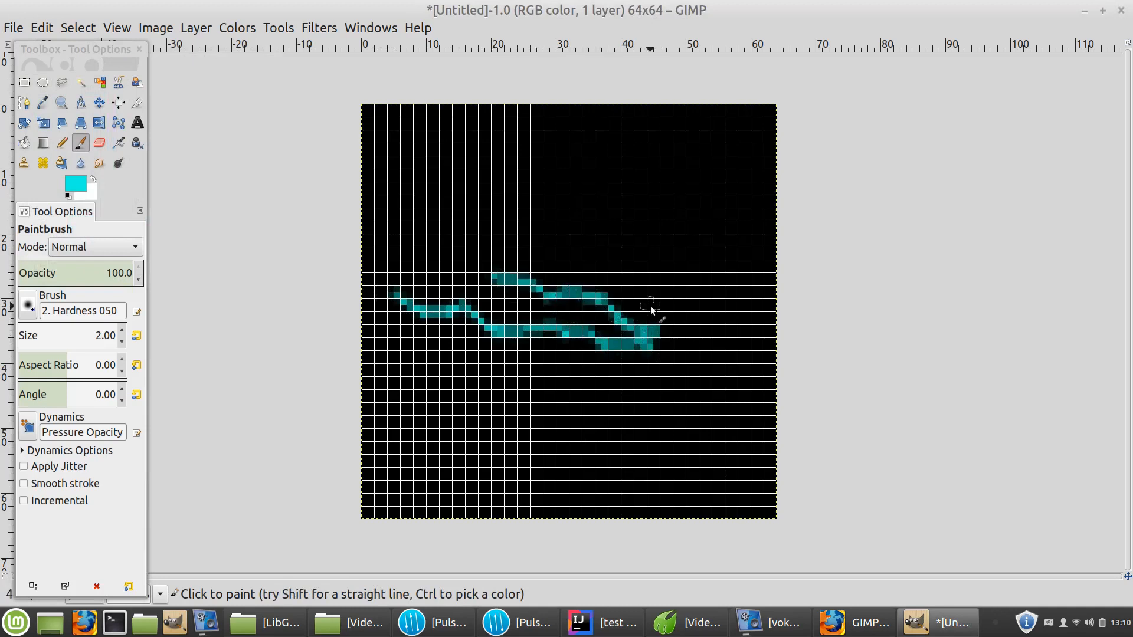
key(ctrl+z)
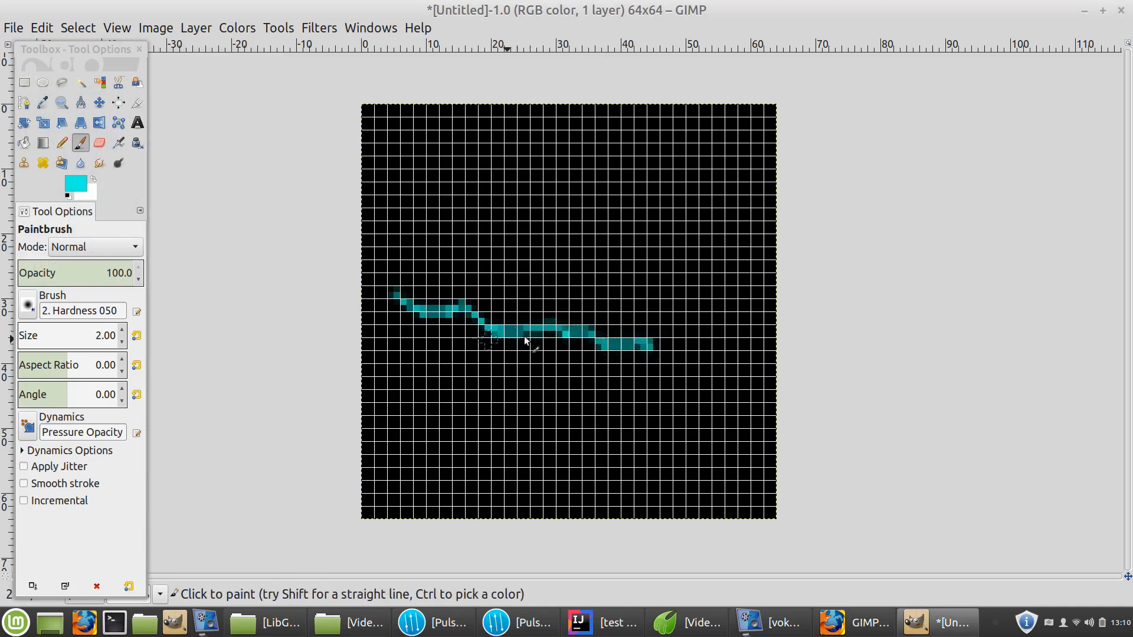
key(ctrl+z)
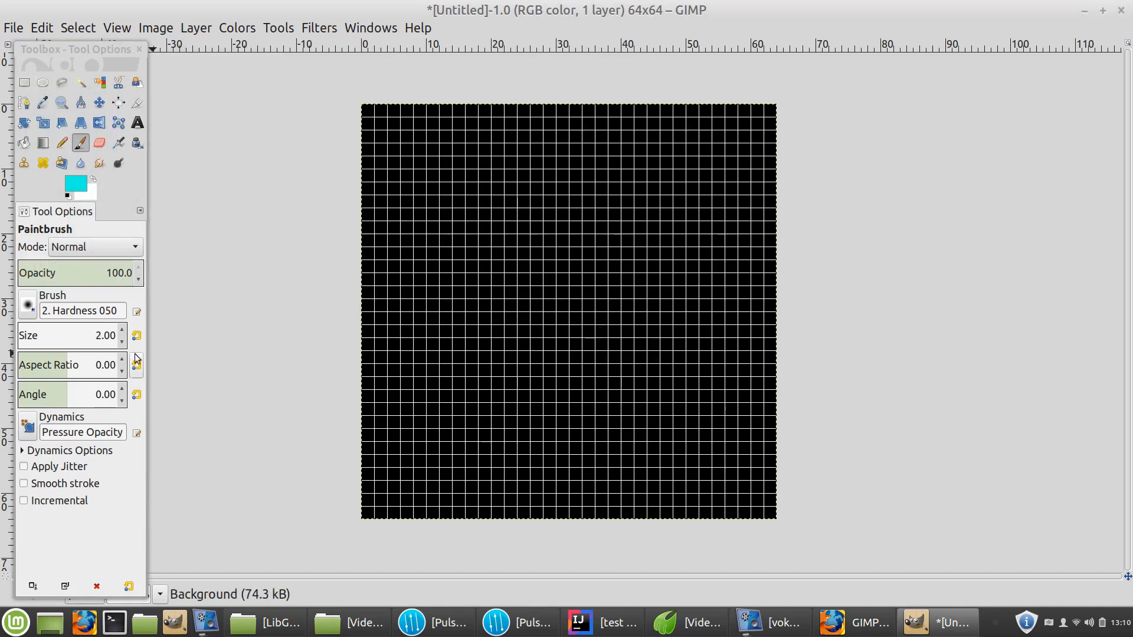
Step: Switch the paintbrush to the hard-edged brush 2. Hardness 100
click(124, 312)
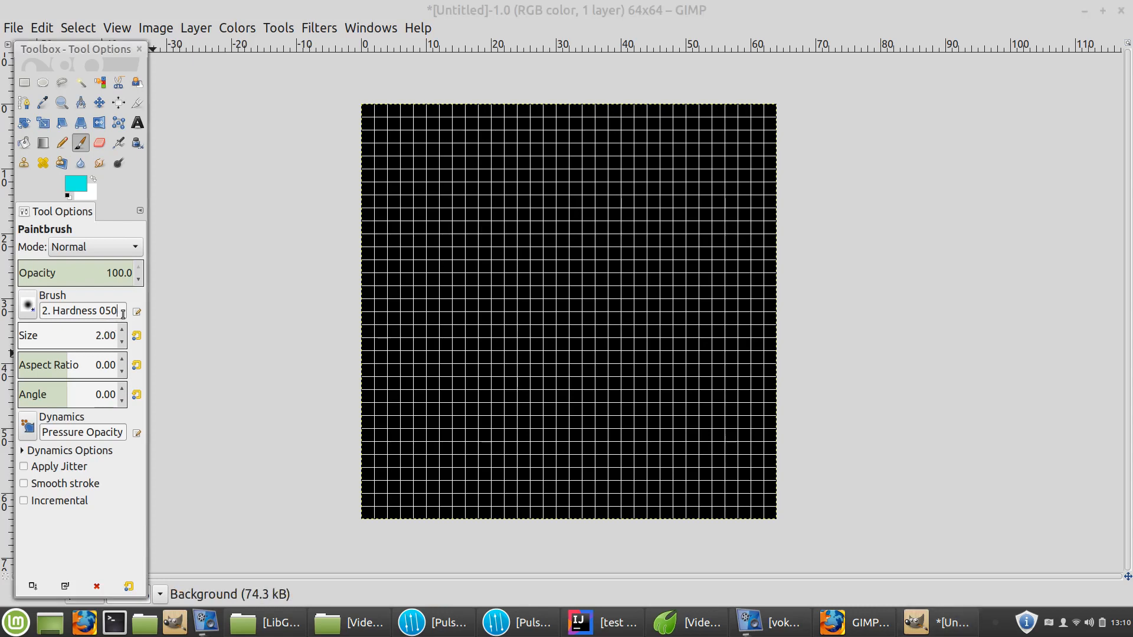
key(BackSpace)
key(BackSpace)
key(BackSpace)
text(100)
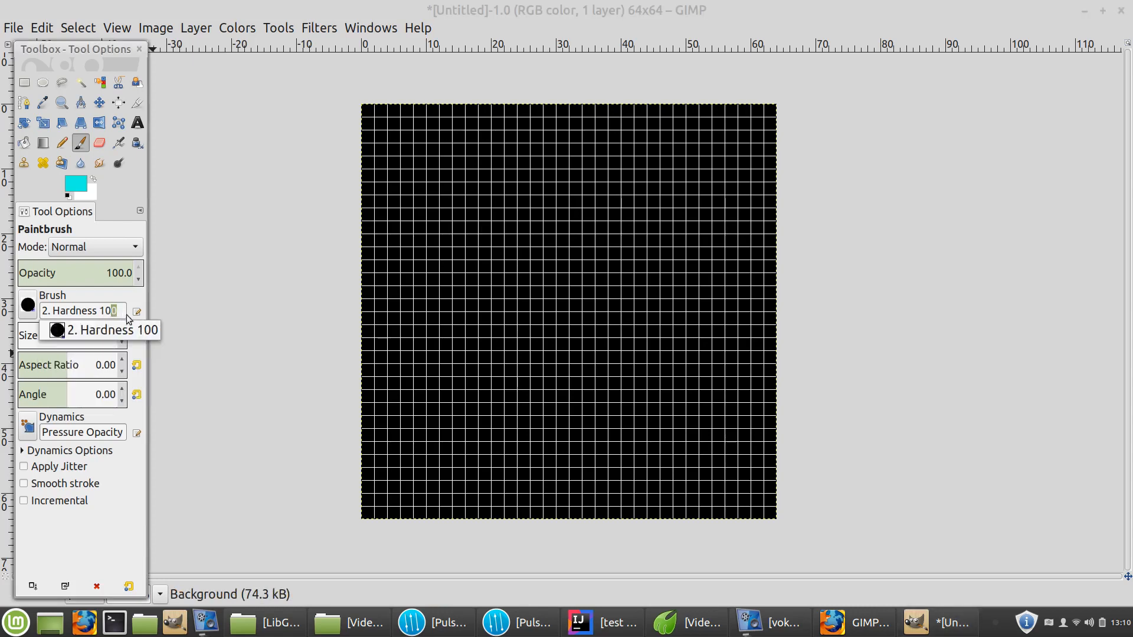
Step: Try out the hard-edged brush with freehand cyan strokes across the canvas, and undo them
key(Return)
mouse_move(430, 301)
mouse_down()
mouse_move(635, 298)
mouse_move(697, 235)
mouse_up()
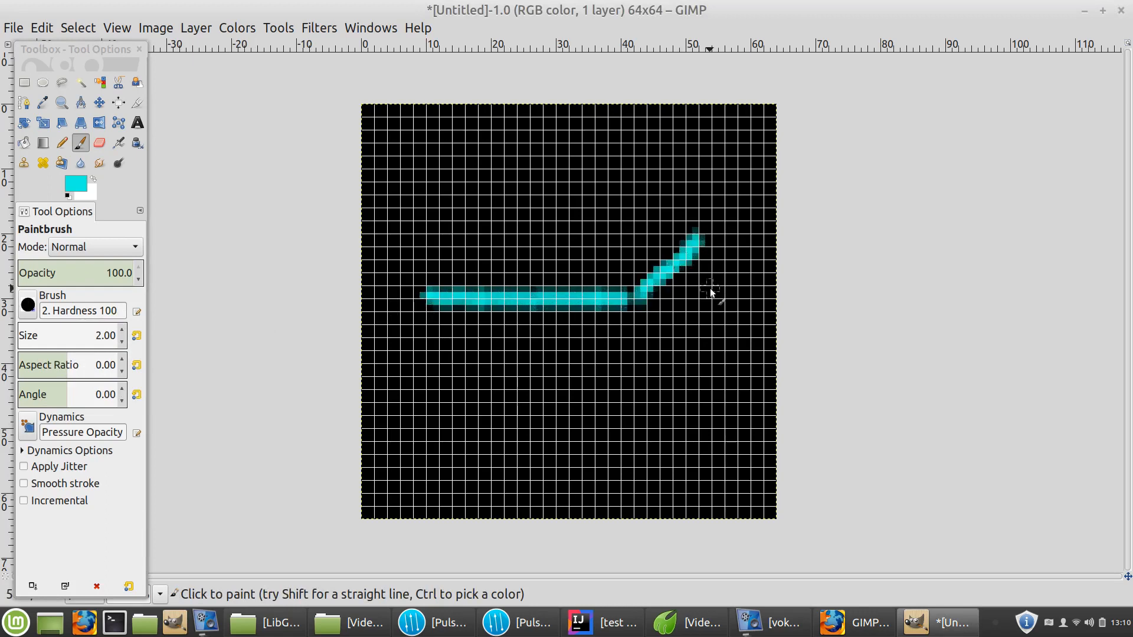
key(ctrl)
key(ctrl+z)
key(ctrl+z)
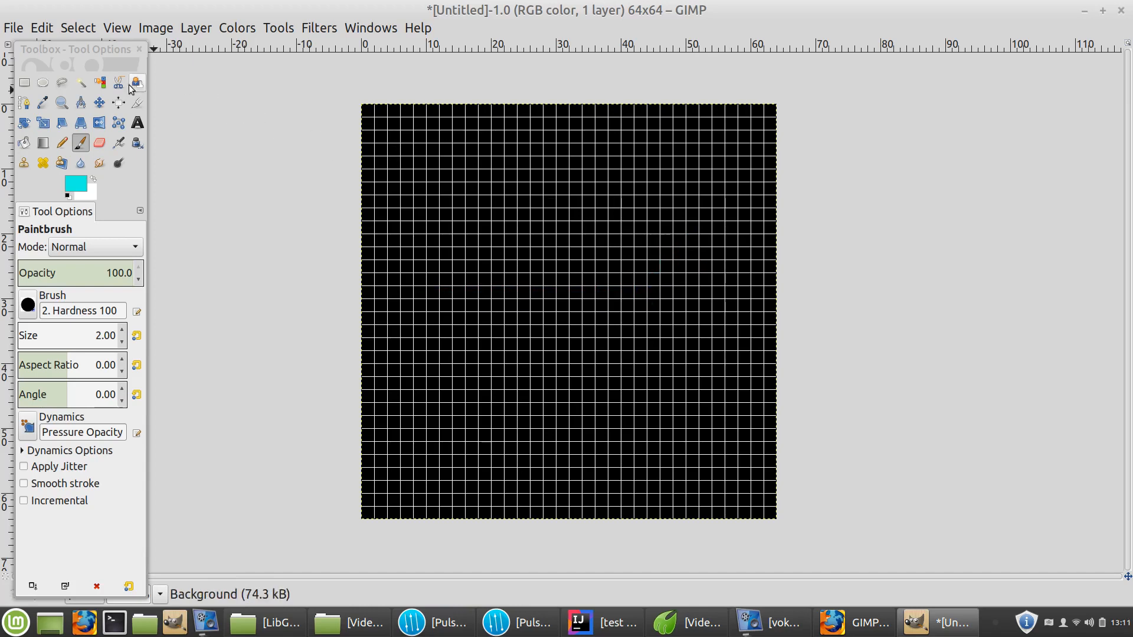
click(42, 28)
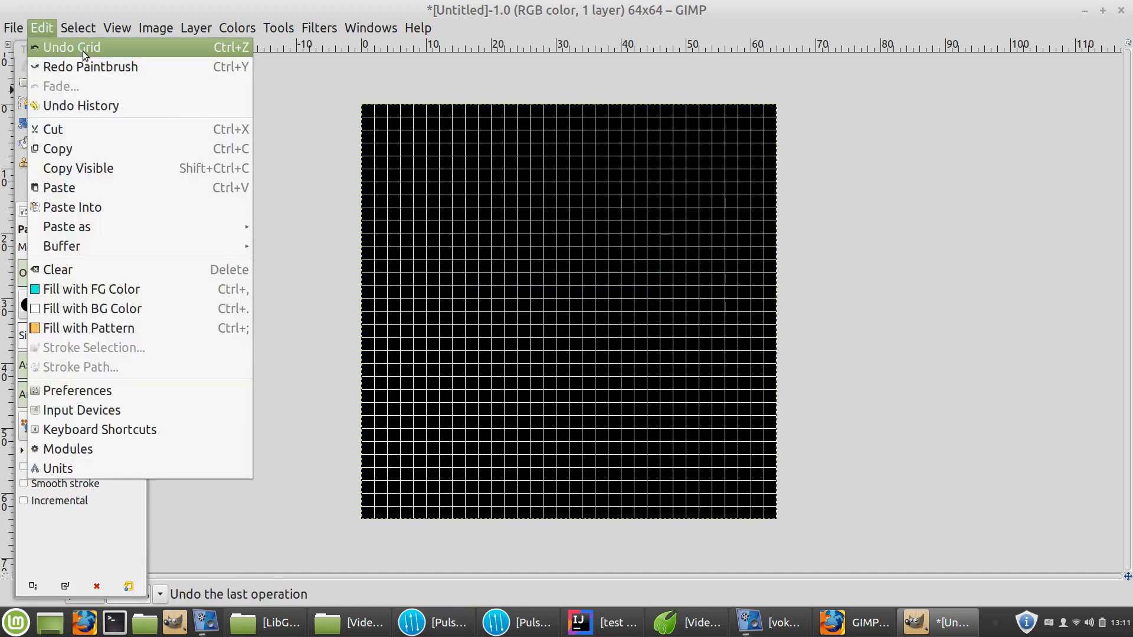
click(888, 305)
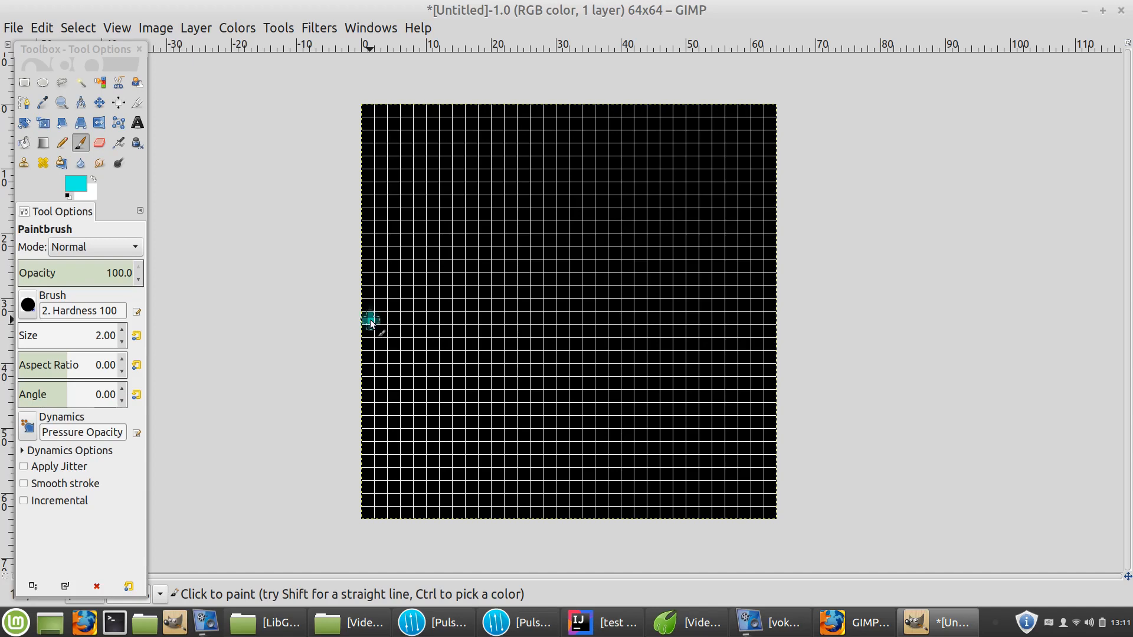
mouse_move(370, 320)
mouse_down()
mouse_move(520, 253)
mouse_move(585, 204)
mouse_up()
key(ctrl+z)
Step: Paint two straight cyan lines forming a peak: from the canvas's left edge at about mid-height to an apex near x 32, and down to the right edge
right_click(367, 317)
click(367, 317)
key(shift)
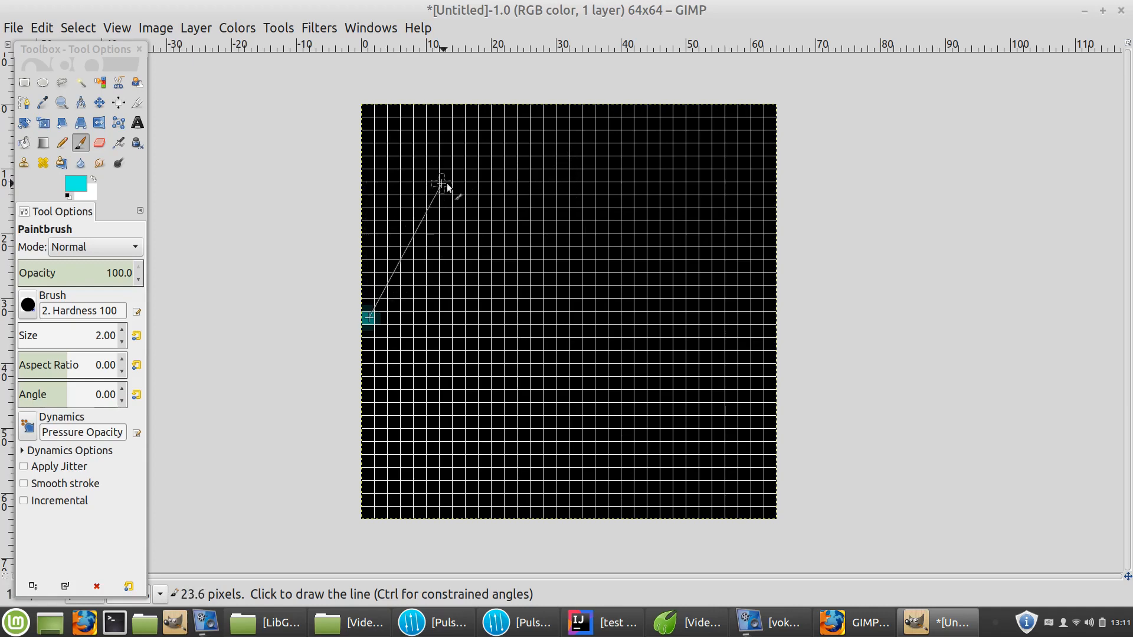
shift+click(577, 192)
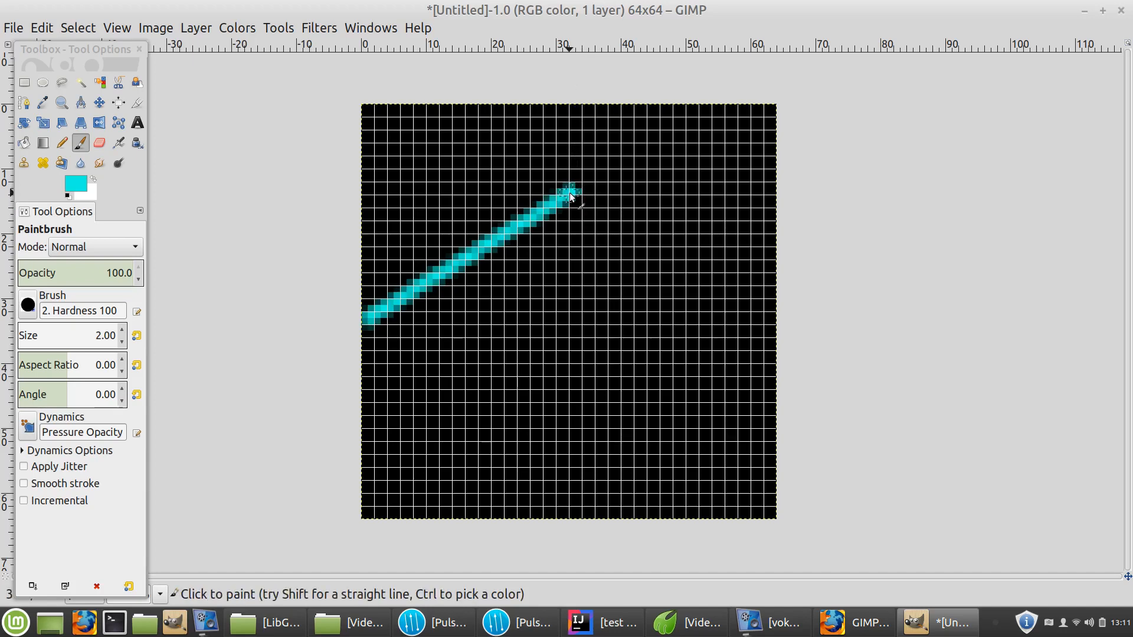
key(shift)
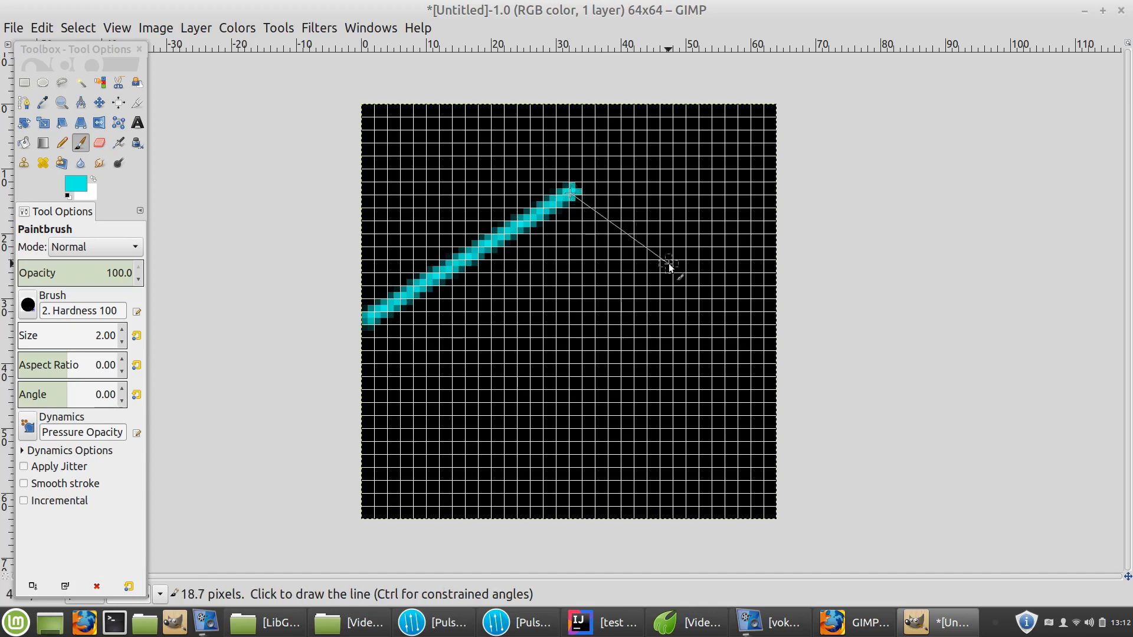
shift+click(772, 328)
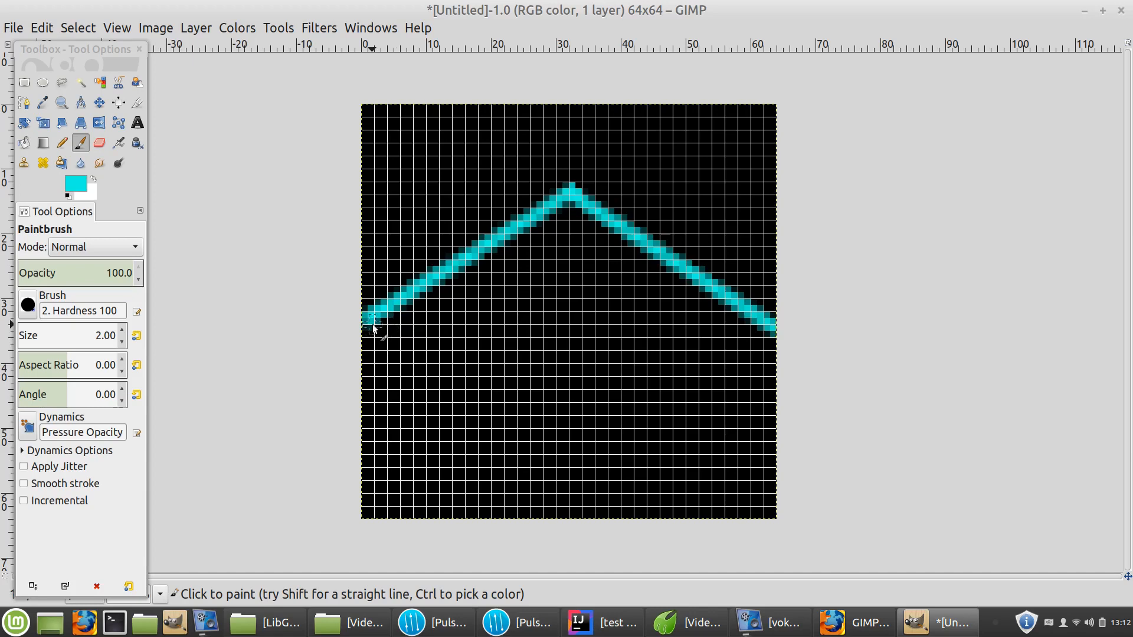
Step: Close the ship outline with straight cyan lines along both lower wing edges and around a central body about 10 pixels wide and 12 high
key(shift)
key(shift)
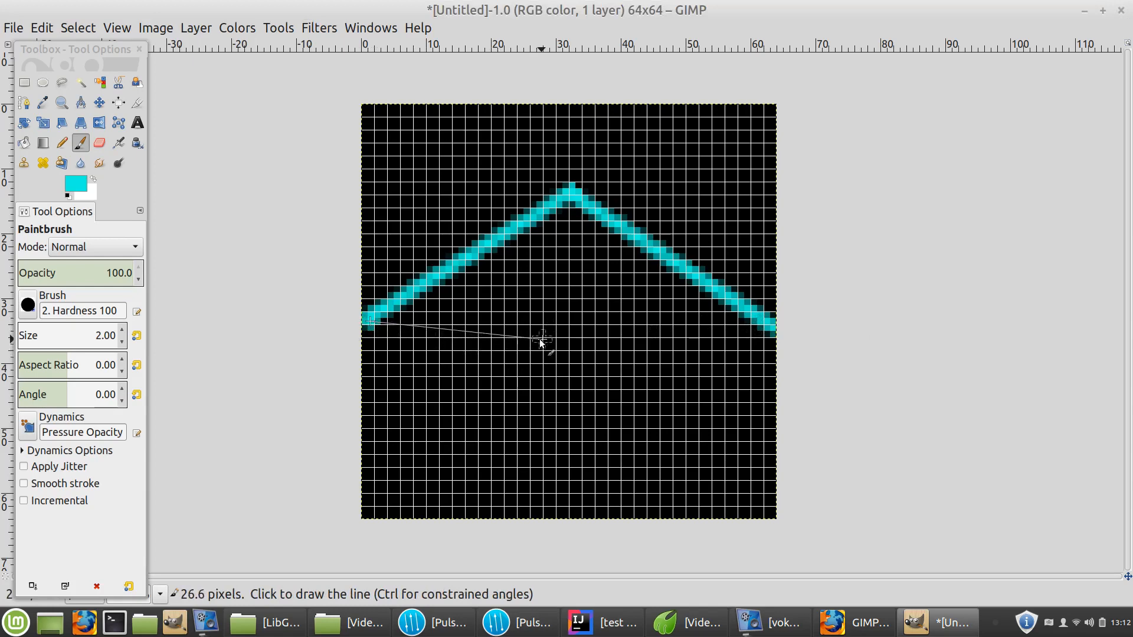
shift+click(542, 288)
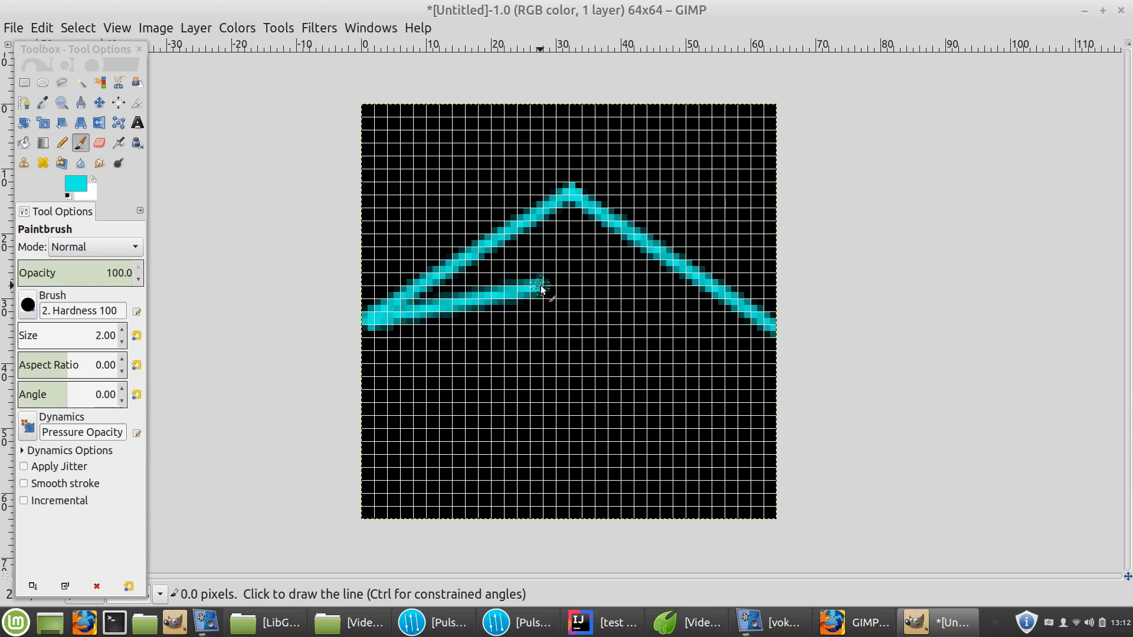
shift+click(541, 360)
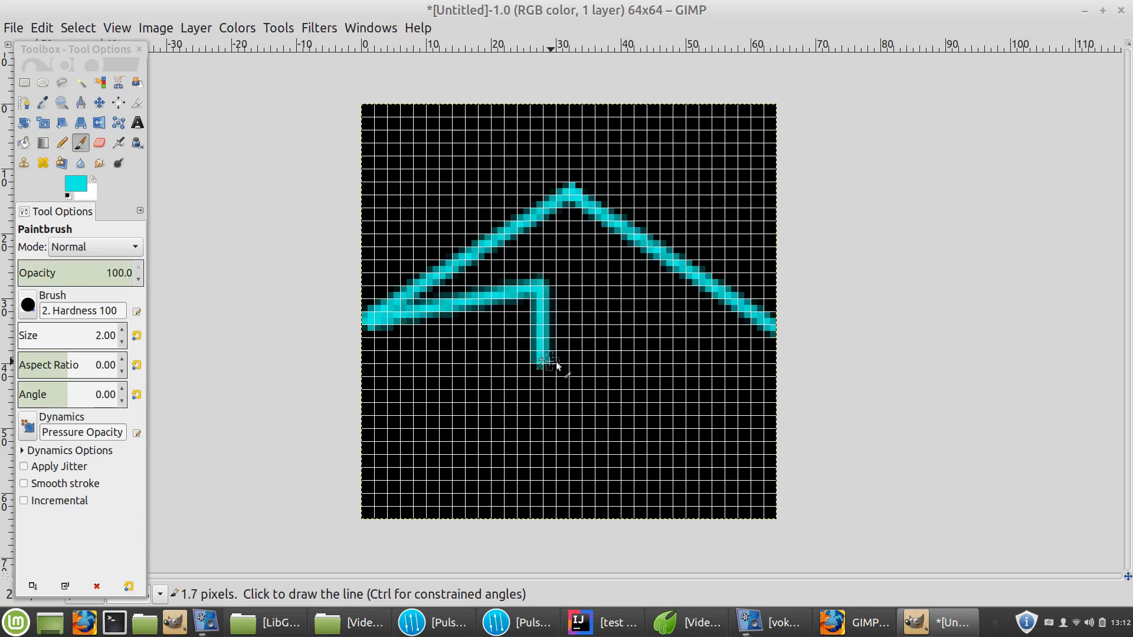
shift+click(606, 361)
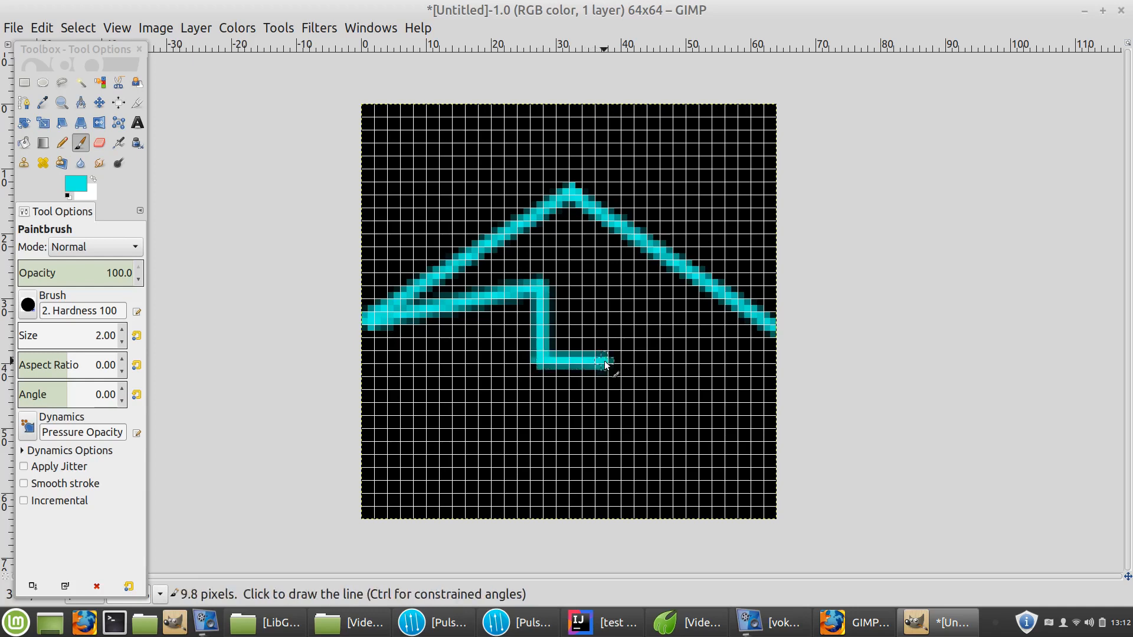
shift+click(607, 285)
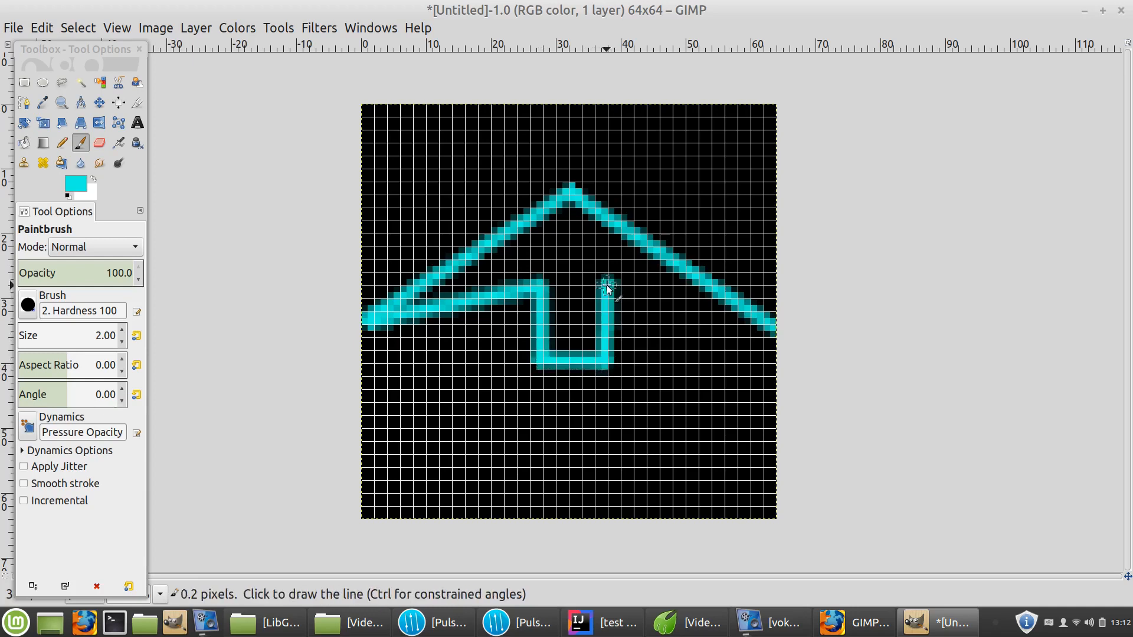
shift+click(770, 327)
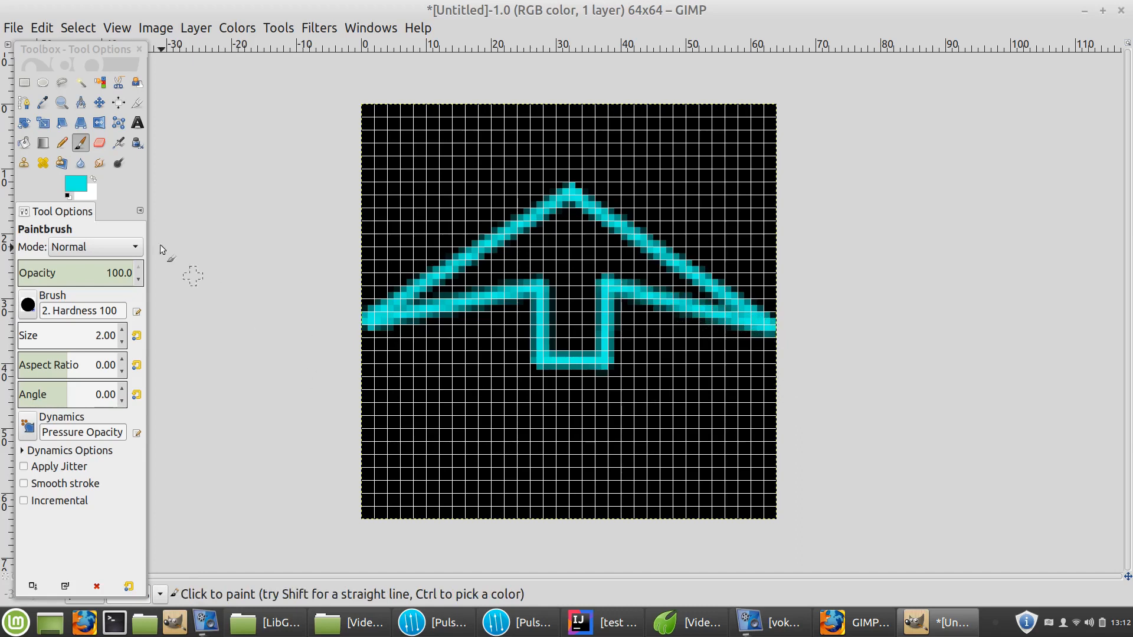
Step: Fill the inside of the ship outline with the cyan foreground color using Bucket Fill
click(77, 151)
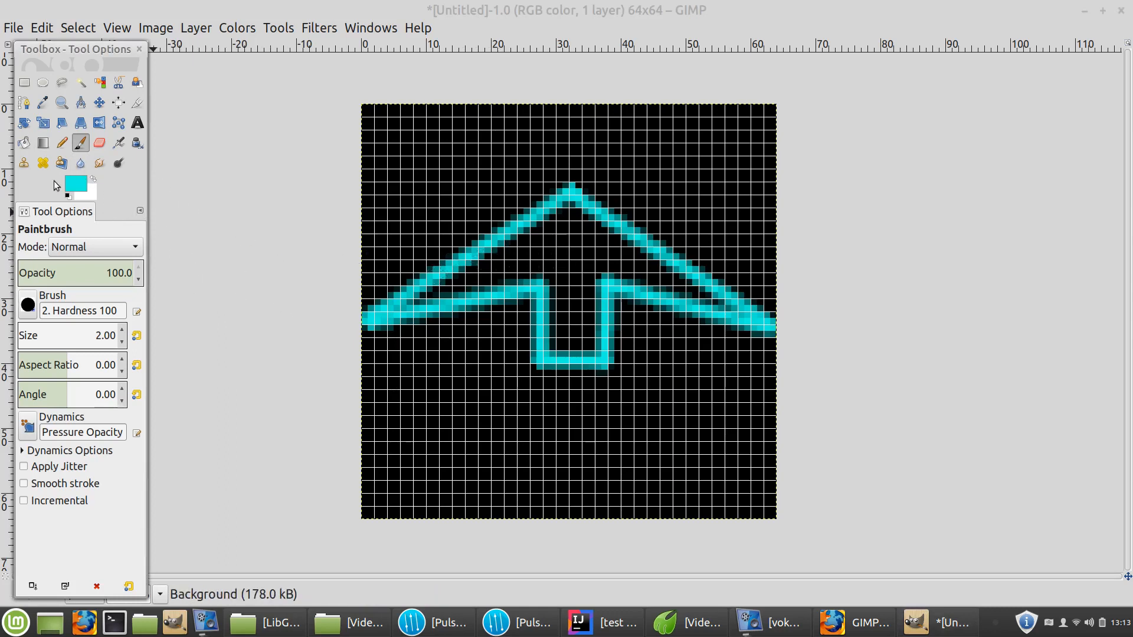
click(24, 143)
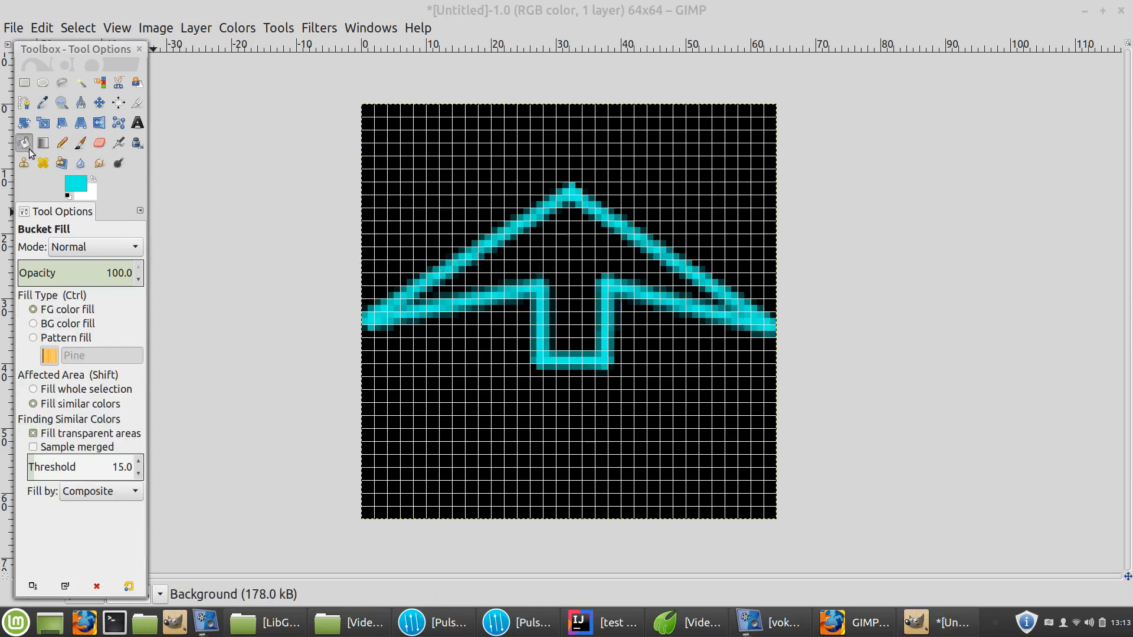
click(583, 254)
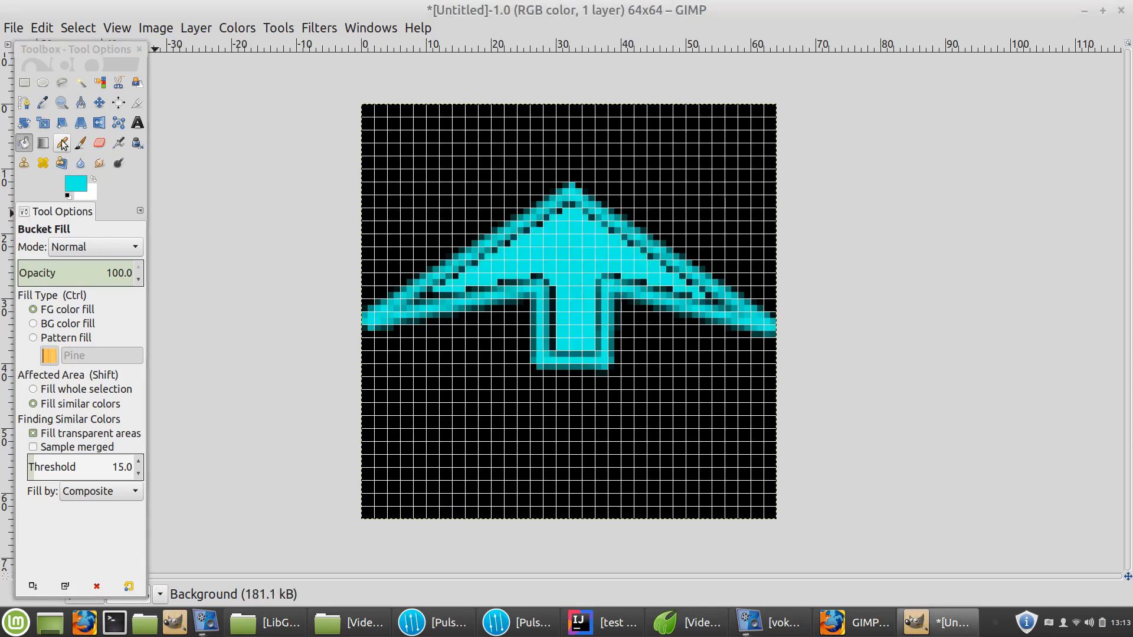
Step: Activate the Eraser, try it on the left wing, and set the background color to the same cyan as the foreground
click(96, 145)
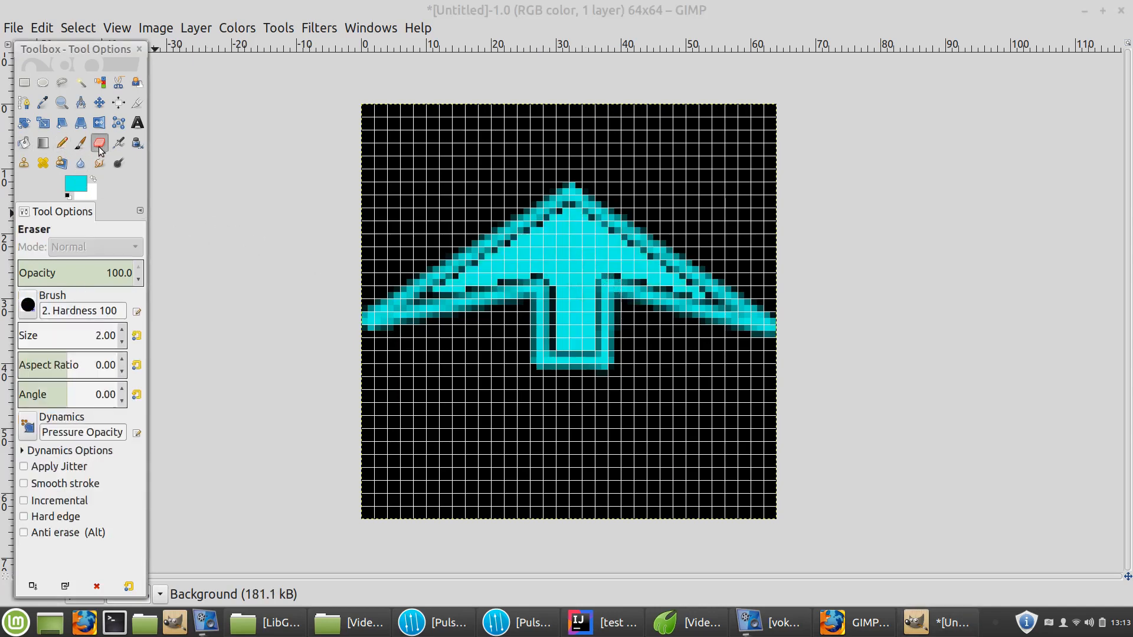
click(412, 304)
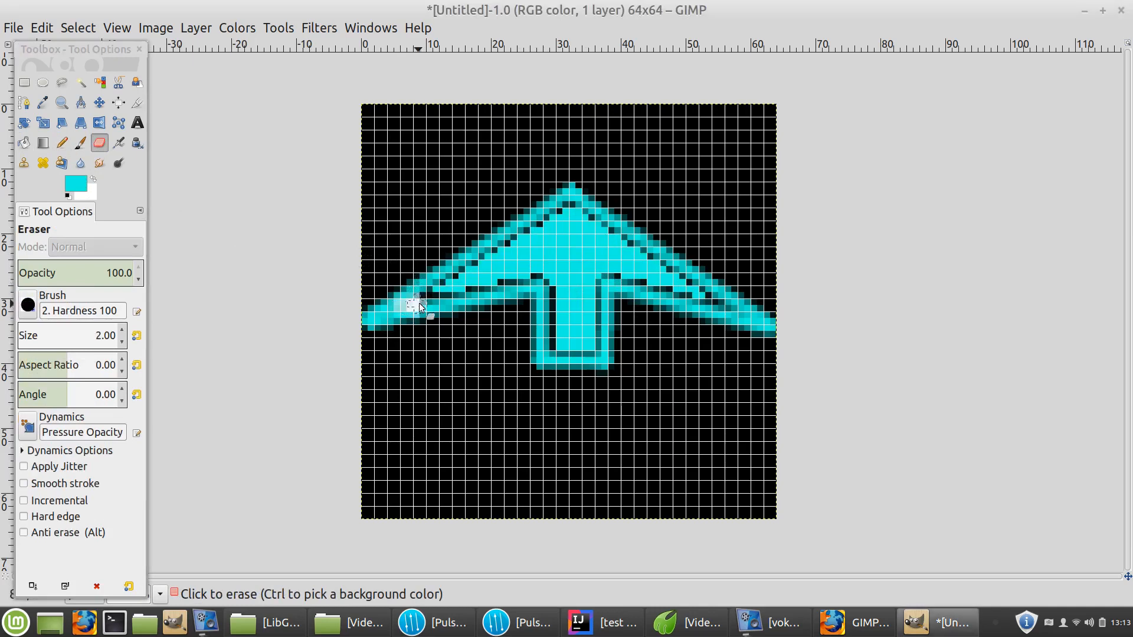
click(76, 184)
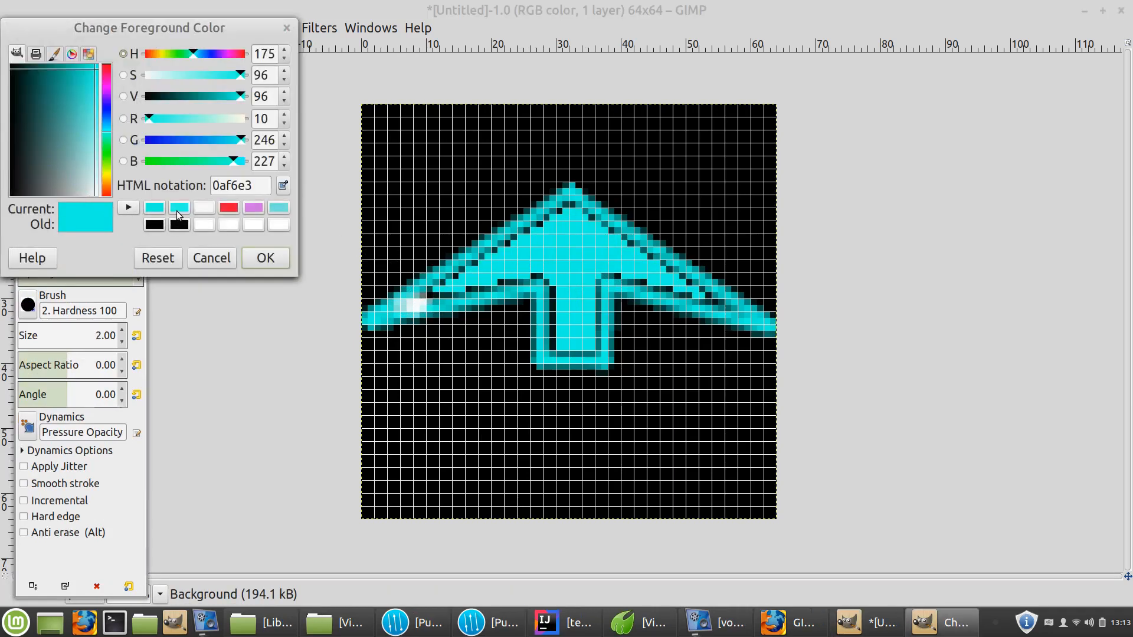
click(265, 259)
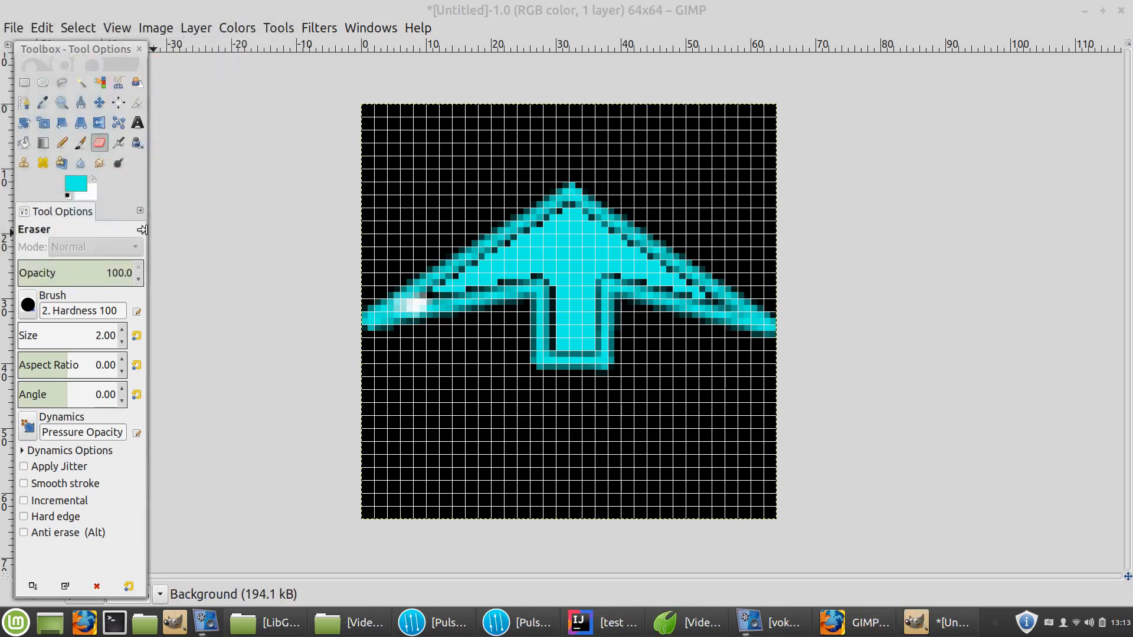
click(94, 198)
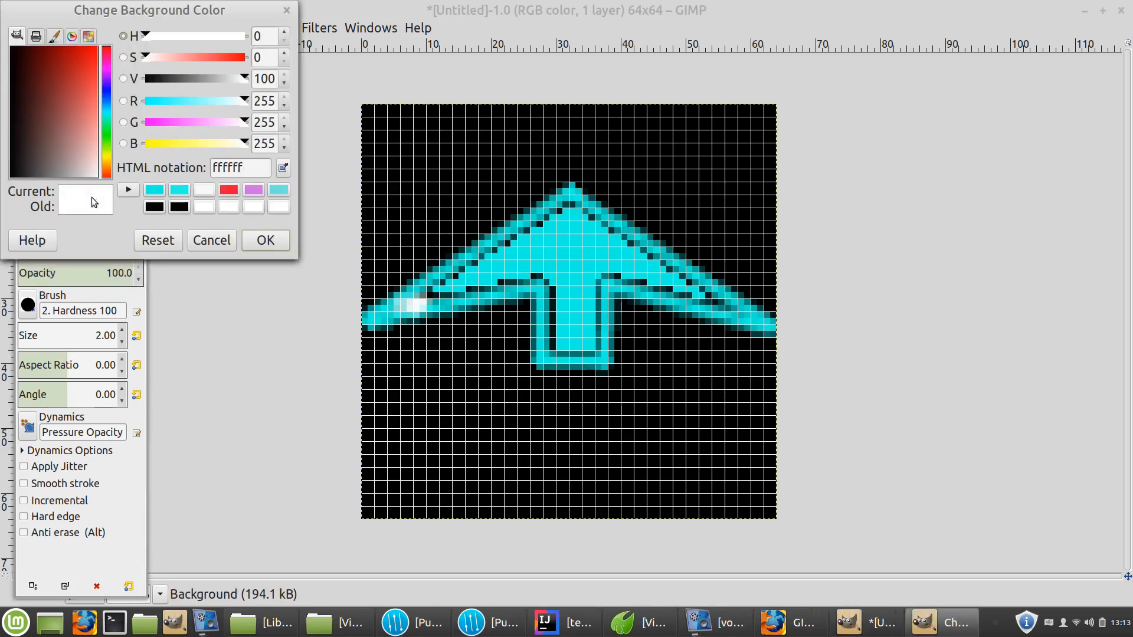
click(156, 191)
click(254, 239)
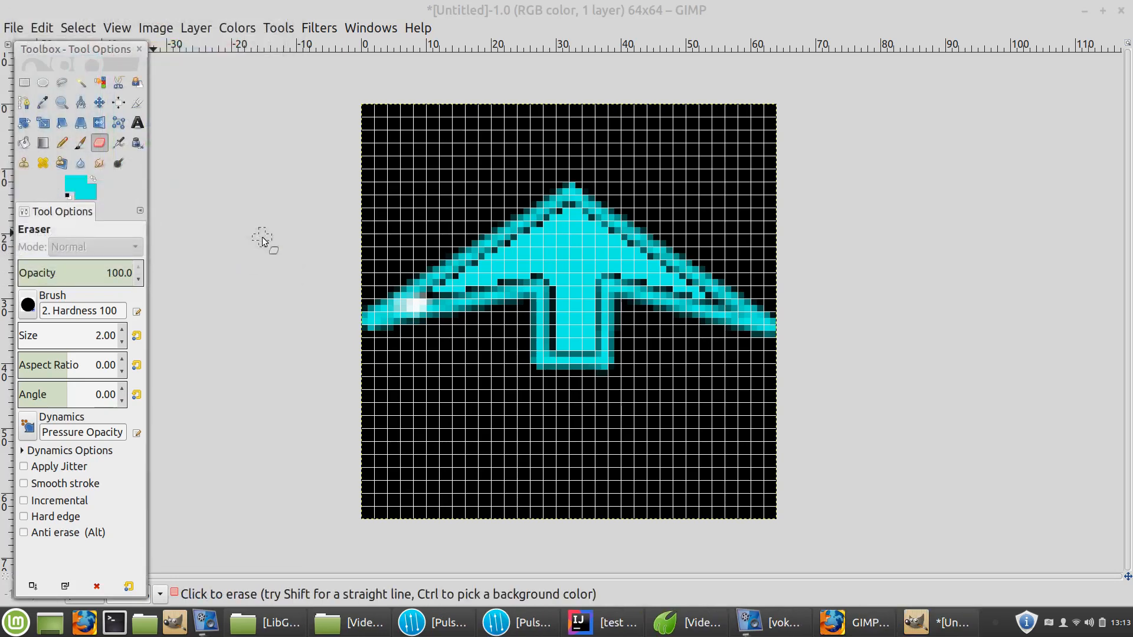
Step: Erase over the white spot and dark gaps in the wings and body to turn them cyan, and extend the body down to about y 47
click(446, 288)
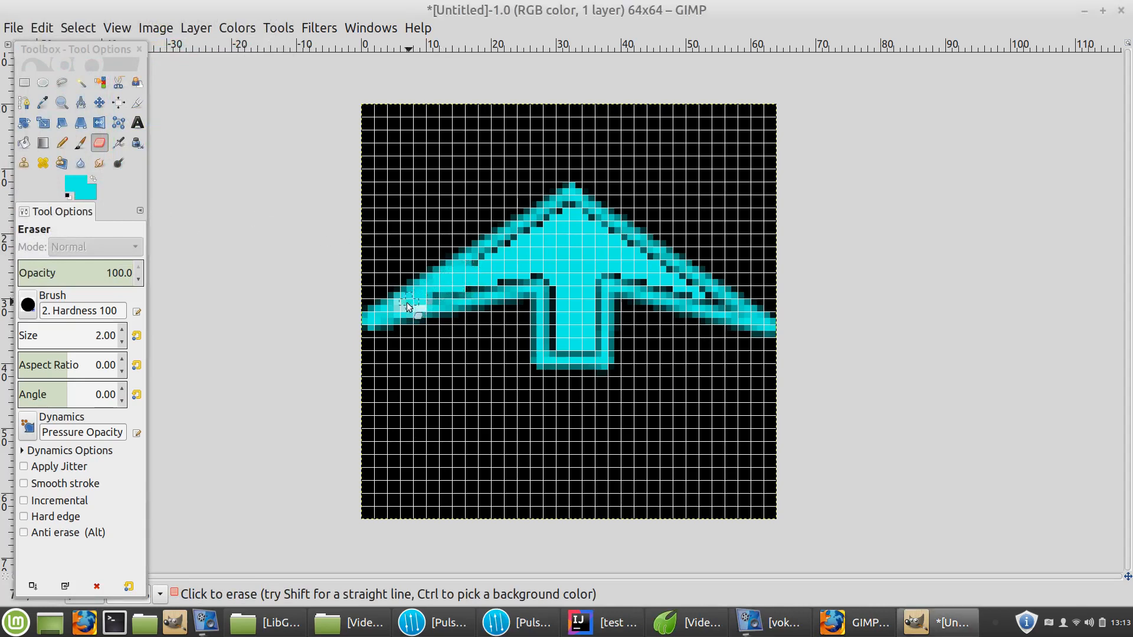
drag(465, 293, 530, 282)
mouse_move(431, 295)
mouse_down()
mouse_move(576, 207)
mouse_move(734, 308)
mouse_move(594, 269)
mouse_move(593, 350)
mouse_move(555, 352)
mouse_move(549, 277)
mouse_move(538, 277)
mouse_move(521, 304)
mouse_move(525, 294)
mouse_move(532, 403)
mouse_move(612, 408)
mouse_move(612, 280)
mouse_move(602, 376)
mouse_move(590, 386)
mouse_move(568, 357)
mouse_move(544, 357)
mouse_move(539, 382)
mouse_move(590, 388)
mouse_move(542, 342)
mouse_up()
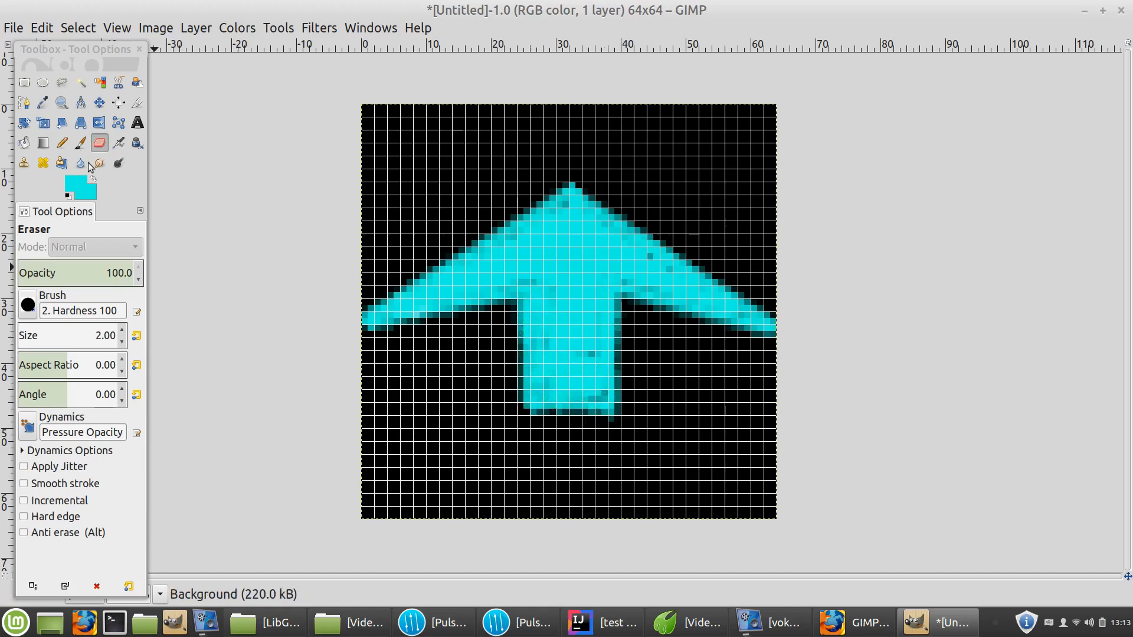
Step: Activate the Paintbrush and change the foreground color to red (f60a36)
click(79, 144)
click(80, 193)
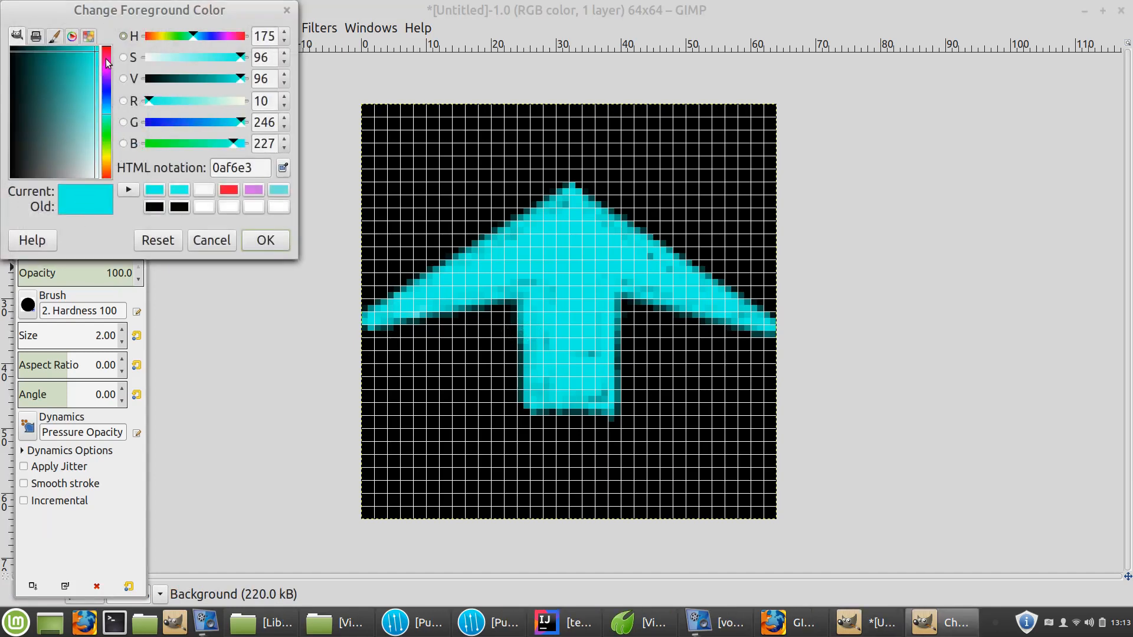
click(107, 64)
drag(108, 57, 107, 50)
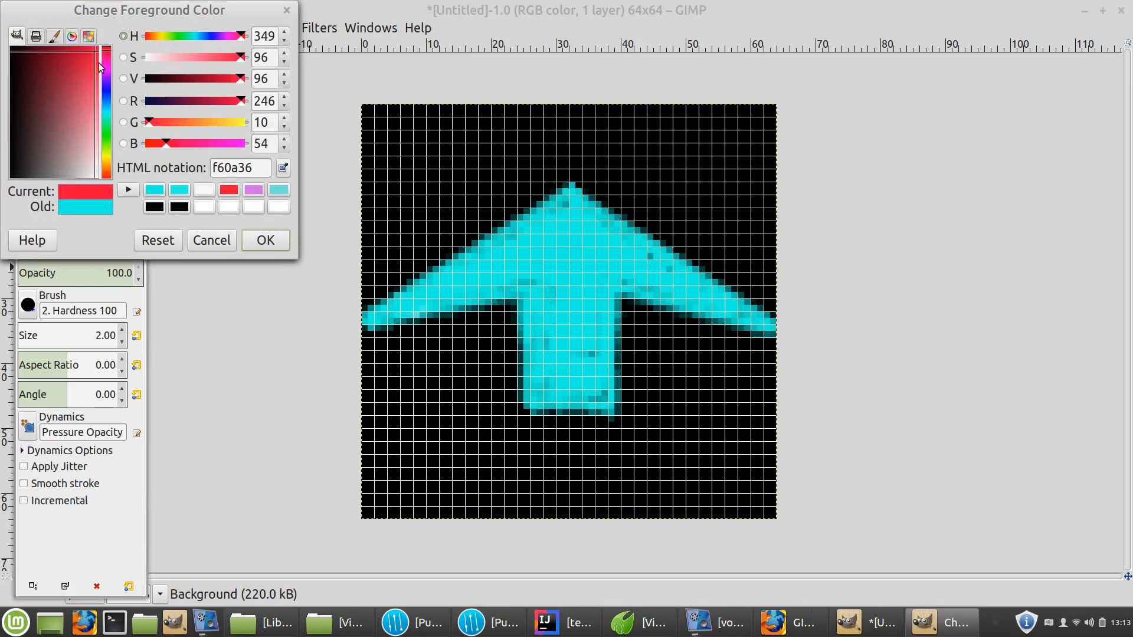
click(265, 240)
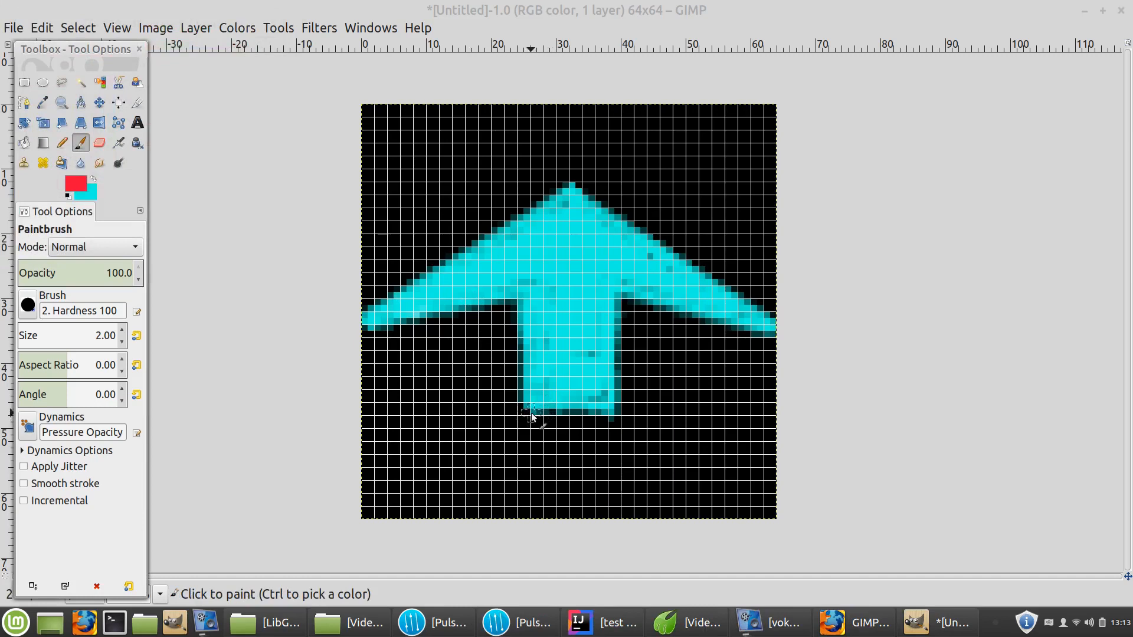
Step: Paint two tapering red engine flames about 12 pixels long below the two lower corners of the ship's body
mouse_move(531, 416)
mouse_down()
mouse_move(534, 460)
mouse_move(539, 418)
mouse_move(596, 420)
mouse_move(609, 457)
mouse_move(603, 416)
mouse_up()
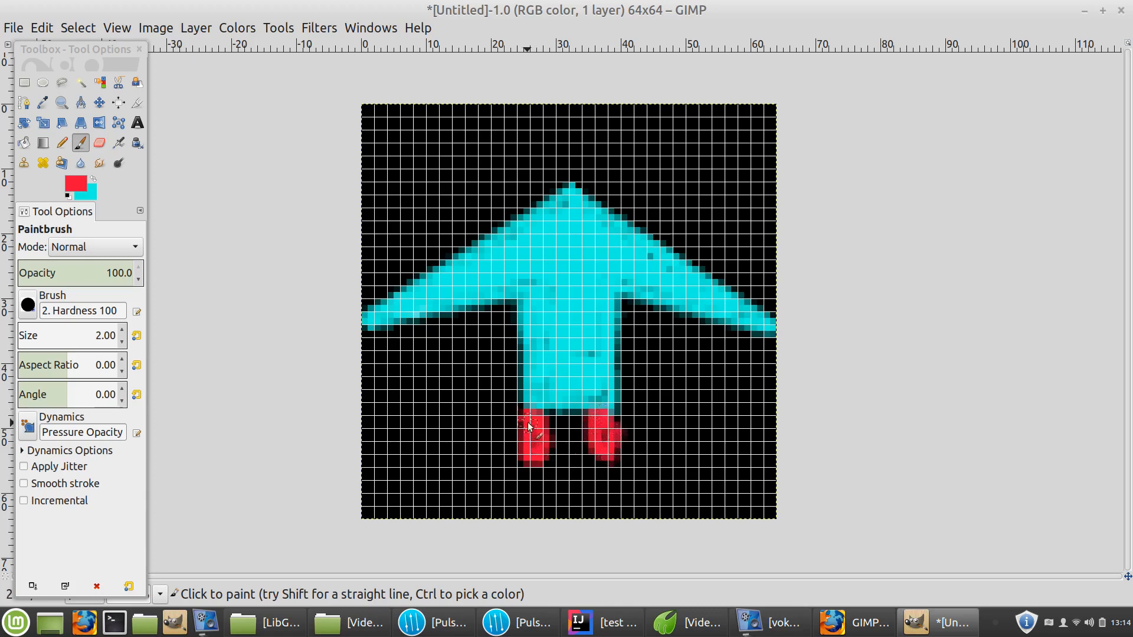
drag(528, 465, 538, 489)
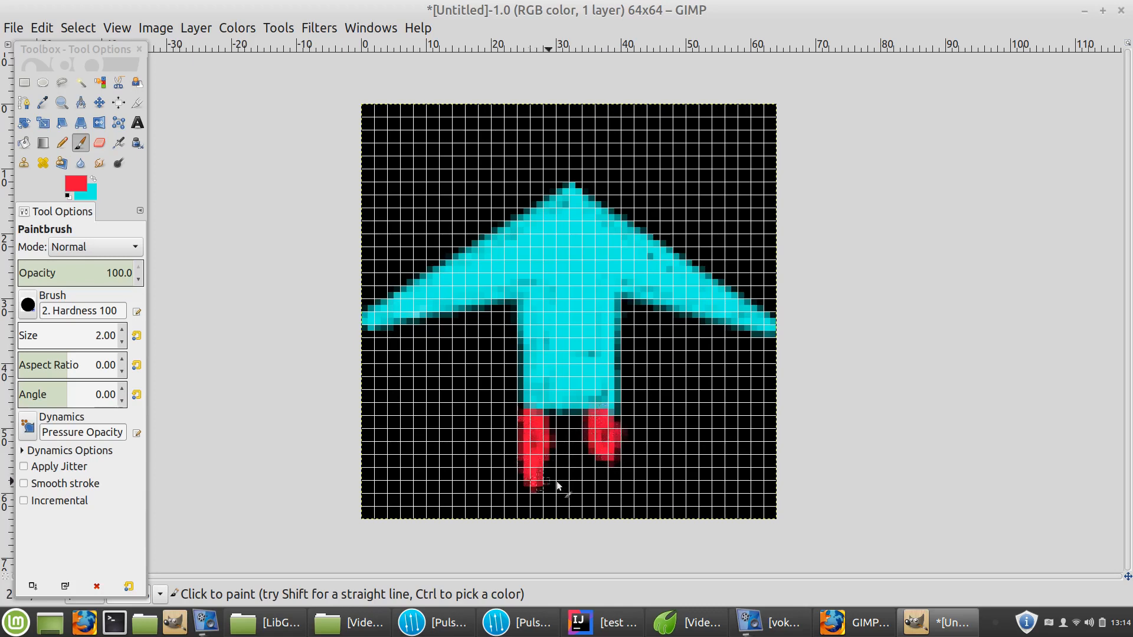
drag(603, 463, 607, 485)
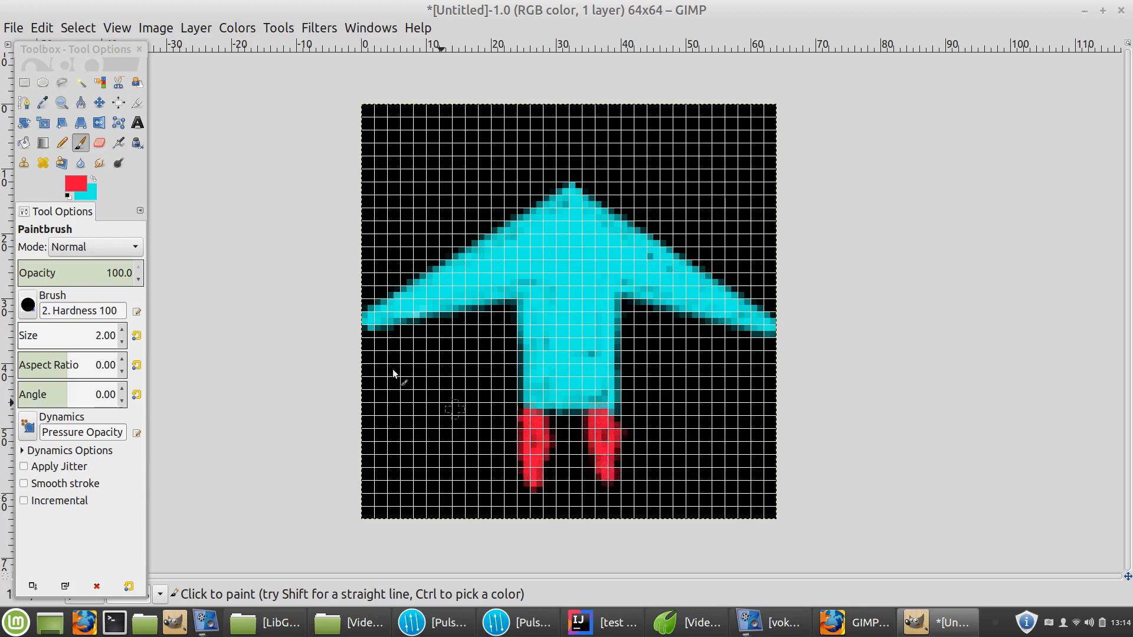
Step: Change the foreground color to yellow (f6f30a) and paint a yellow core inside the upper part of each red flame
click(81, 189)
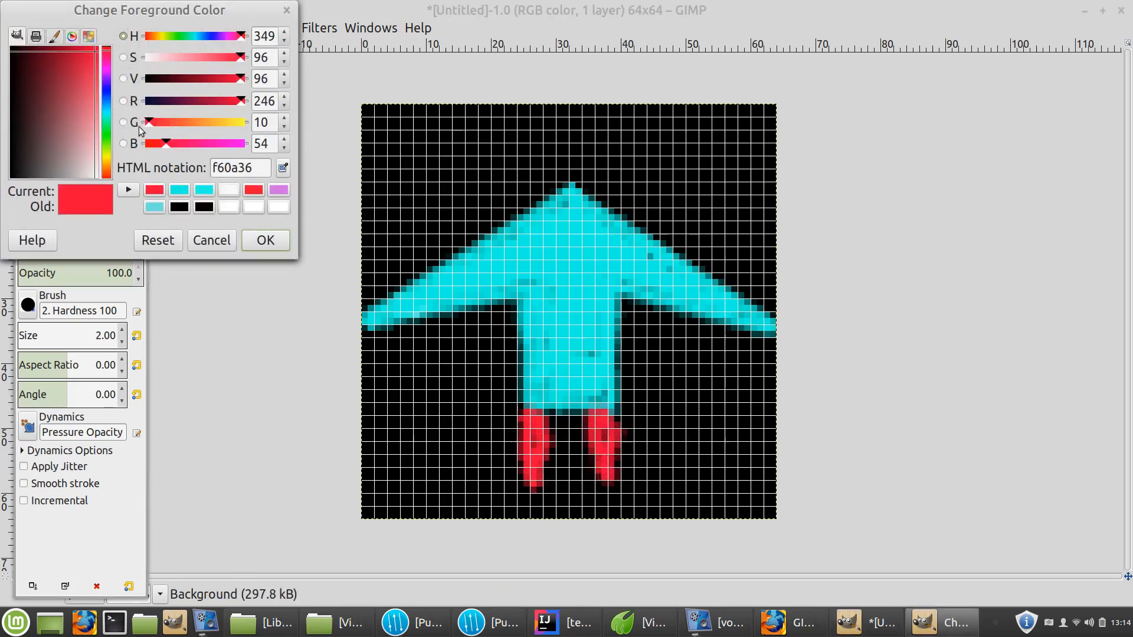
drag(109, 160, 109, 157)
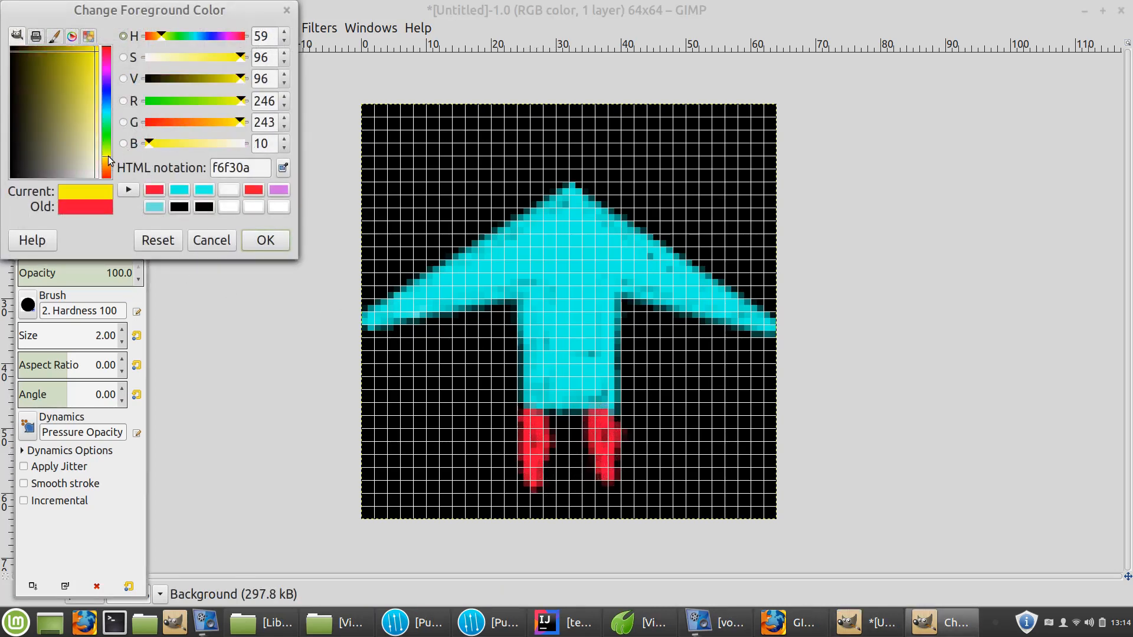
click(265, 242)
mouse_move(537, 425)
mouse_down()
mouse_move(534, 443)
mouse_move(550, 449)
mouse_up()
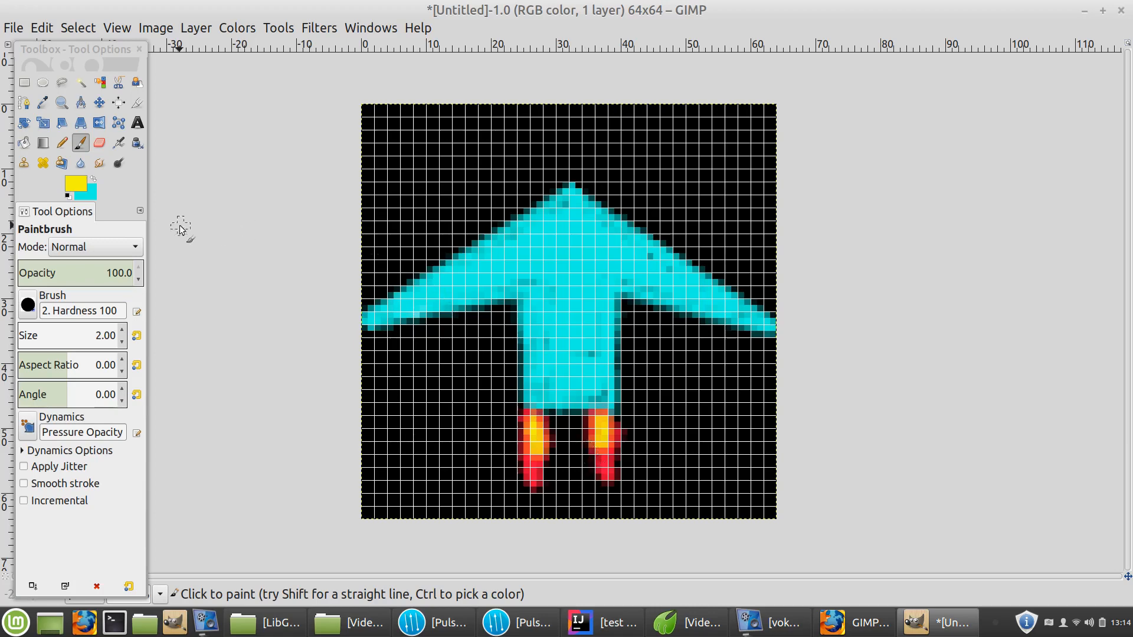
Step: Change the foreground color to a darker sky blue (37ccd9)
click(76, 184)
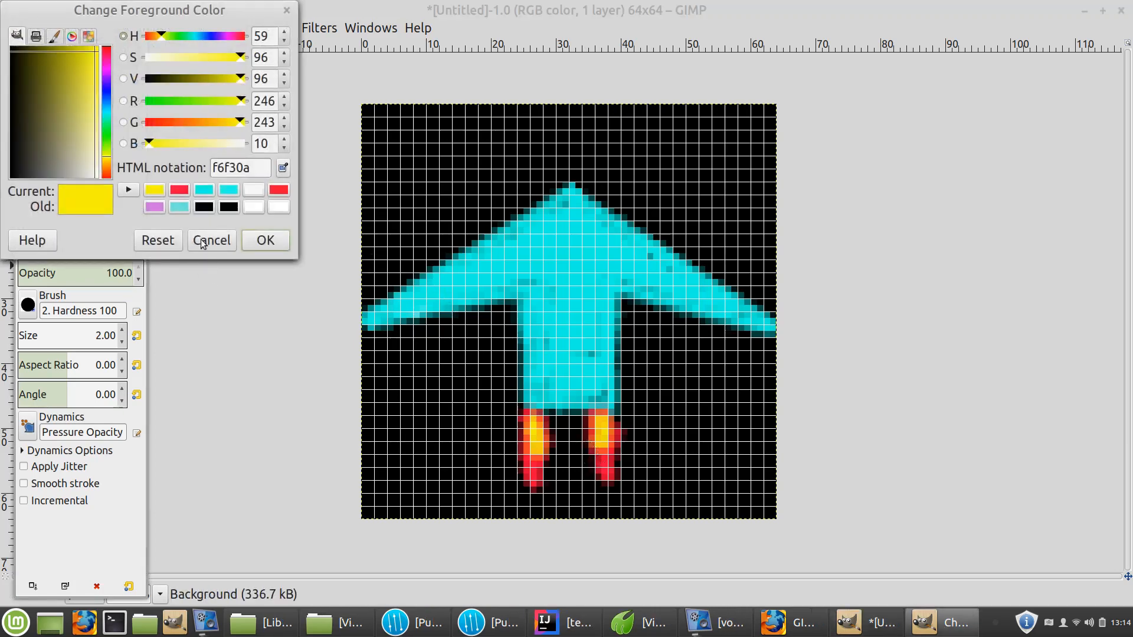
click(205, 196)
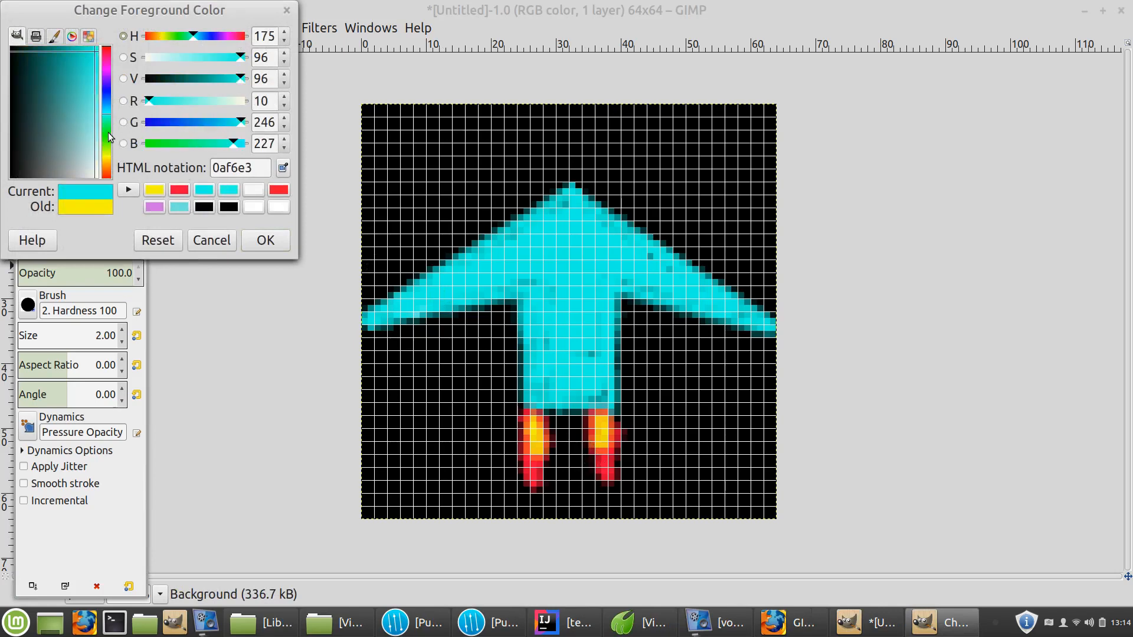
drag(108, 113, 84, 79)
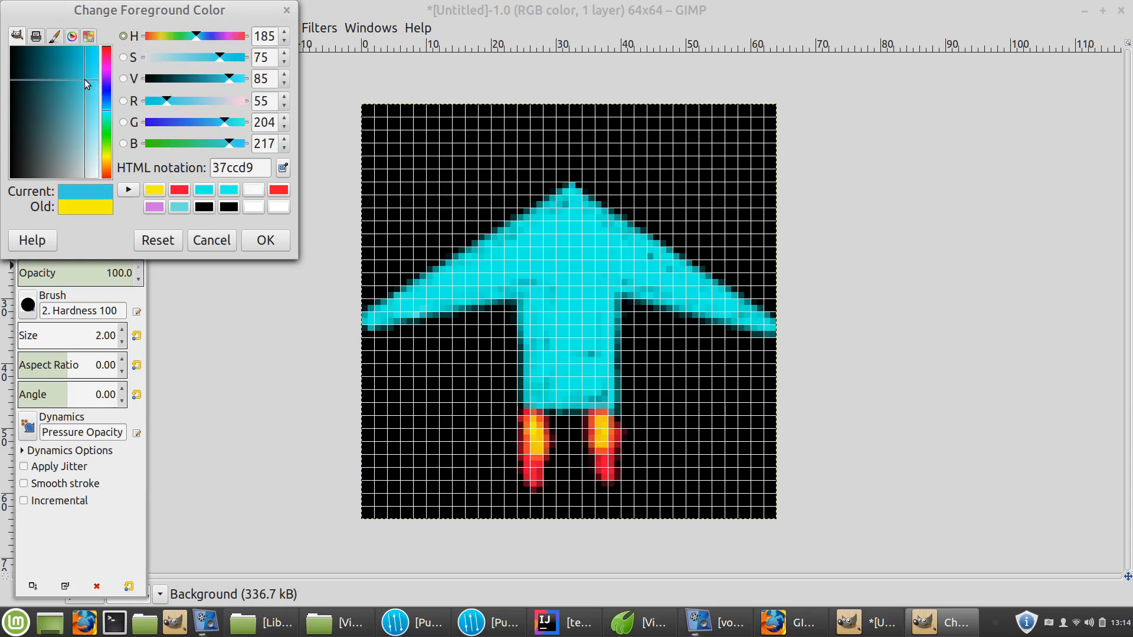
click(263, 243)
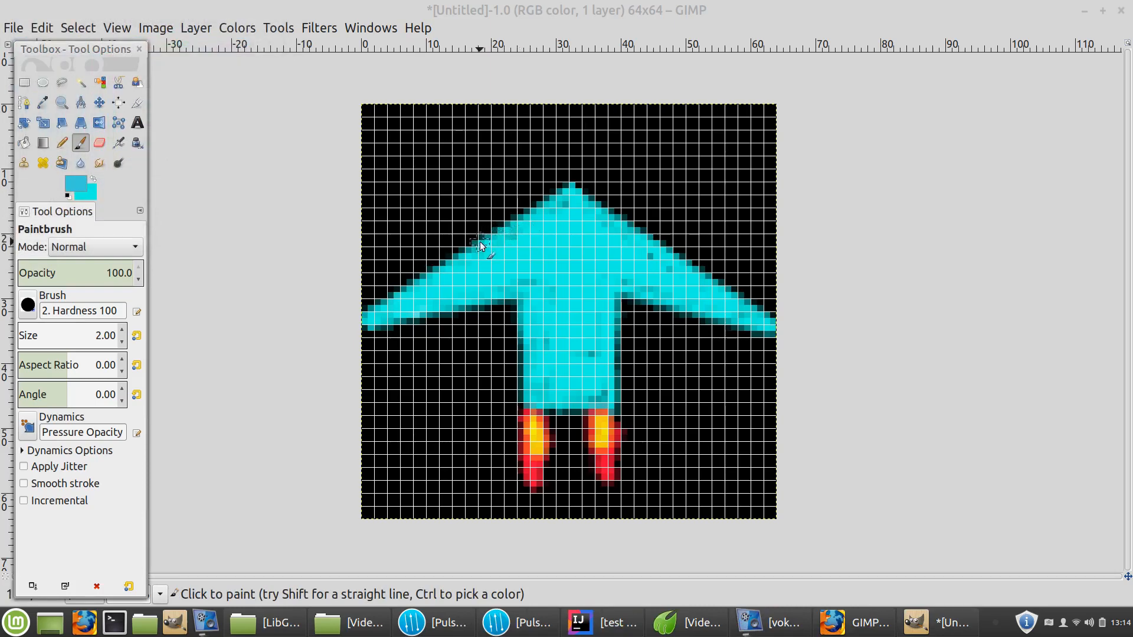
Step: Paint a vertical blue gun barrel about 4 pixels wide and 9 pixels tall rising from the upper edge of the ship's left wing
shift+click(480, 199)
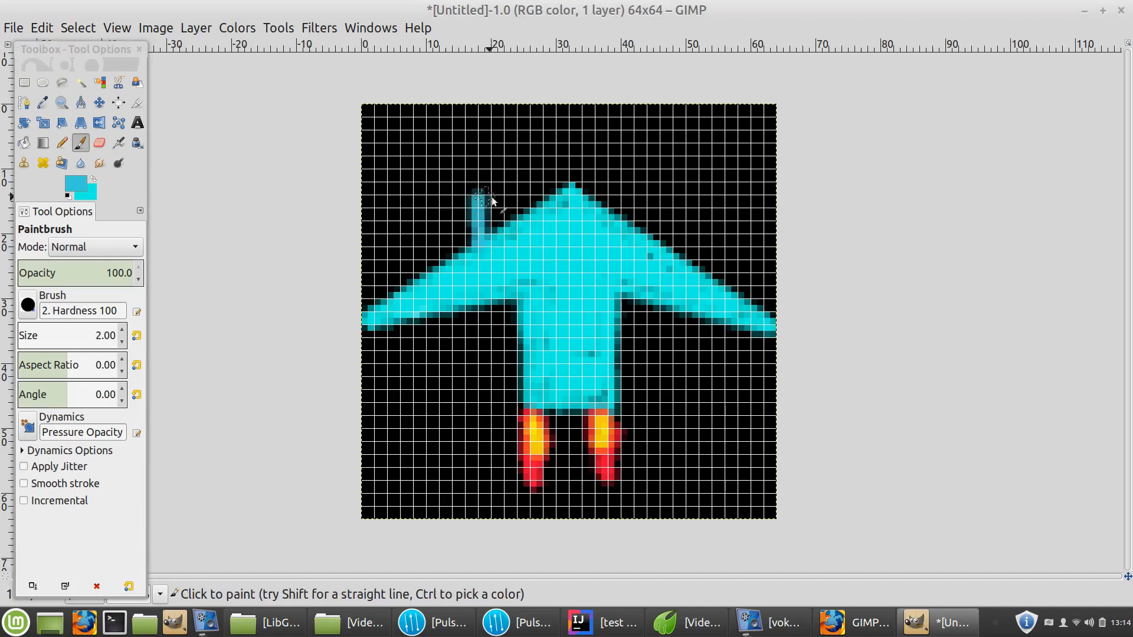
click(495, 199)
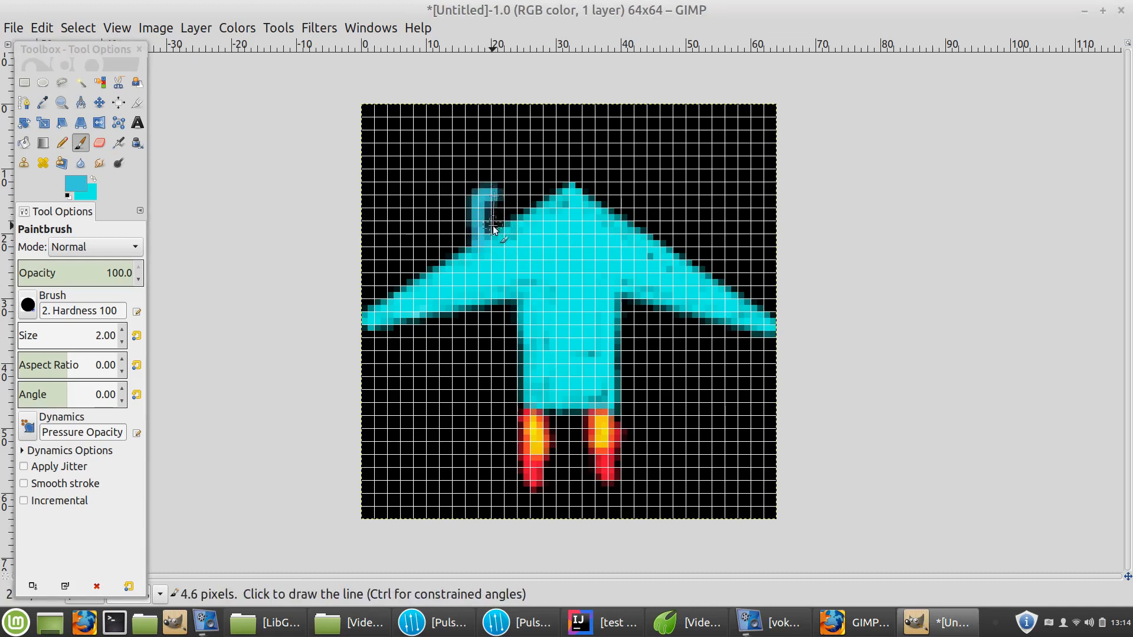
shift+click(495, 233)
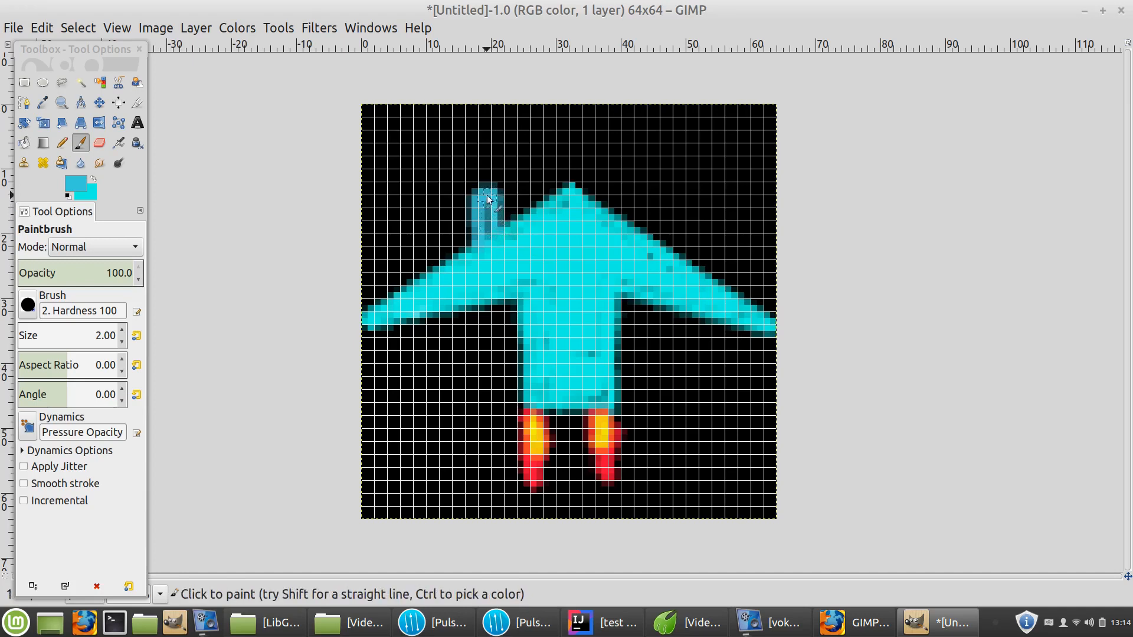
drag(487, 199, 486, 238)
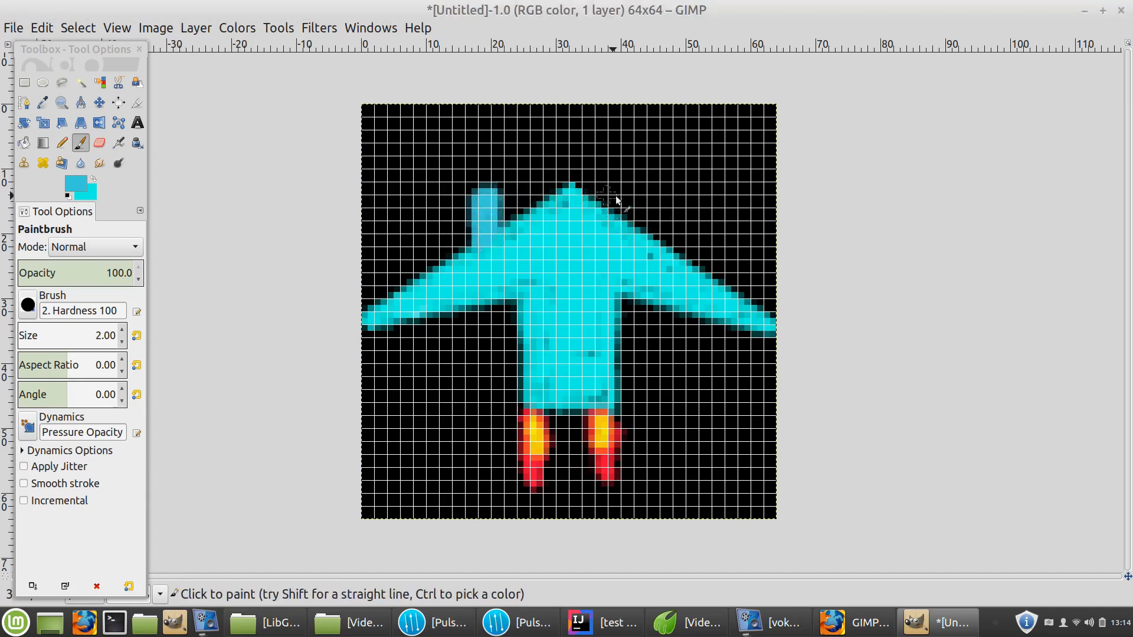
Step: Paint a matching blue gun barrel about 5 pixels wide and 10 pixels tall rising from the upper edge of the ship's right wing
click(647, 196)
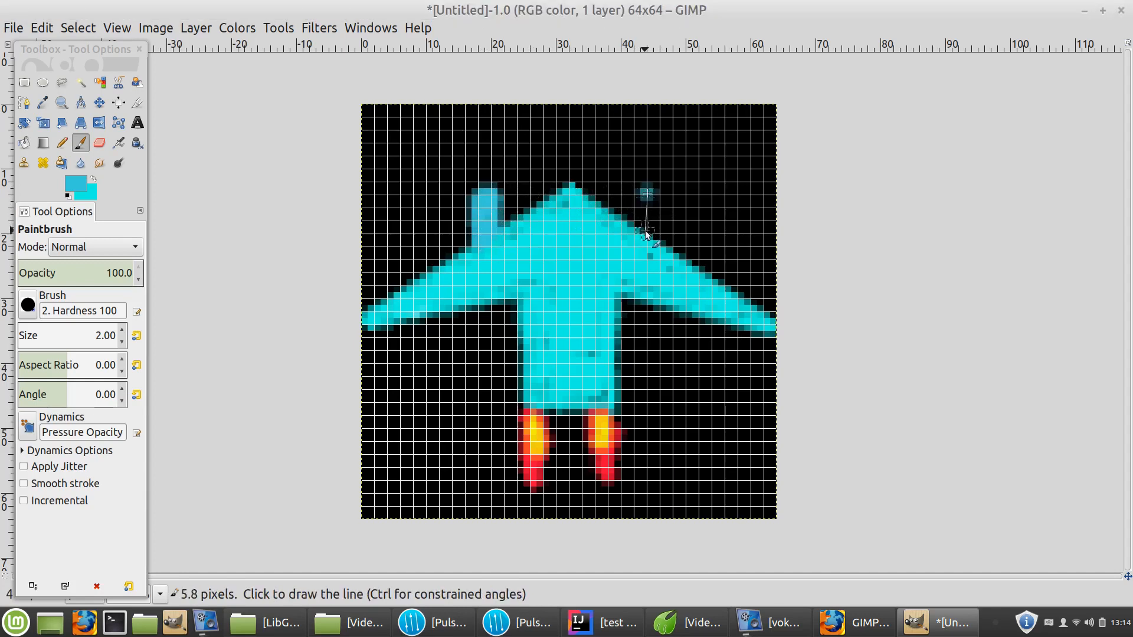
shift+click(652, 238)
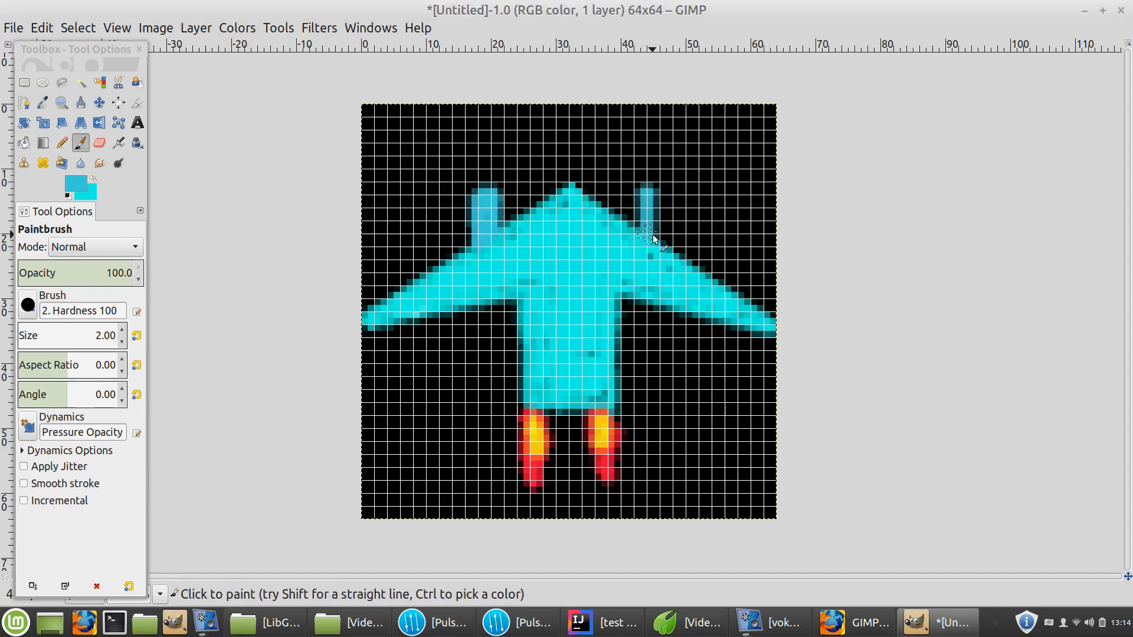
click(649, 185)
shift+click(667, 189)
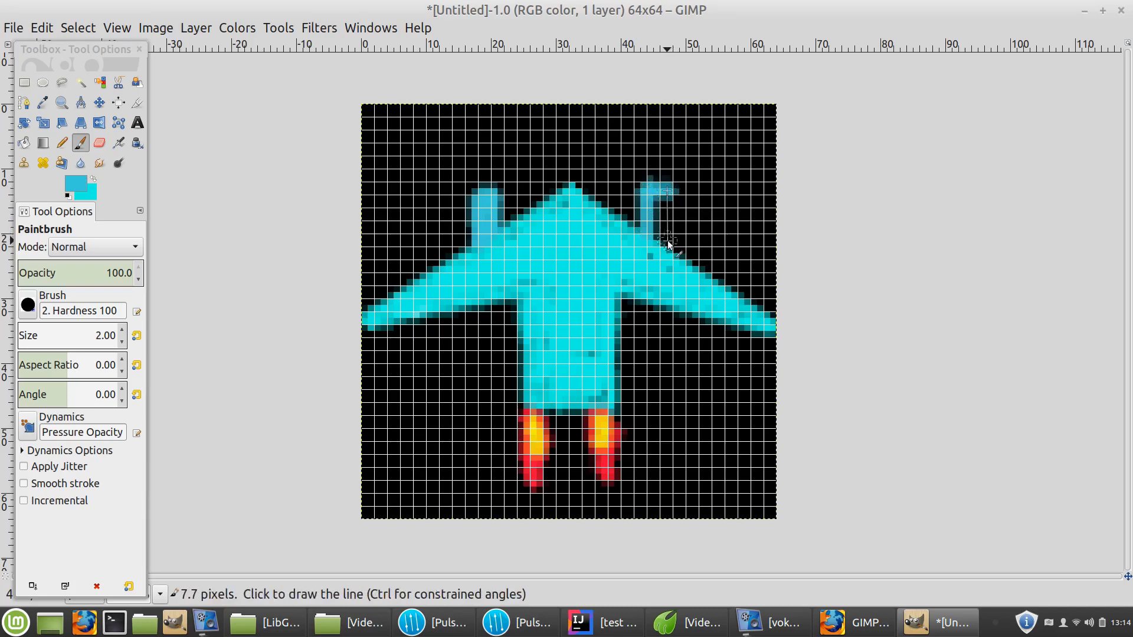
shift+click(667, 246)
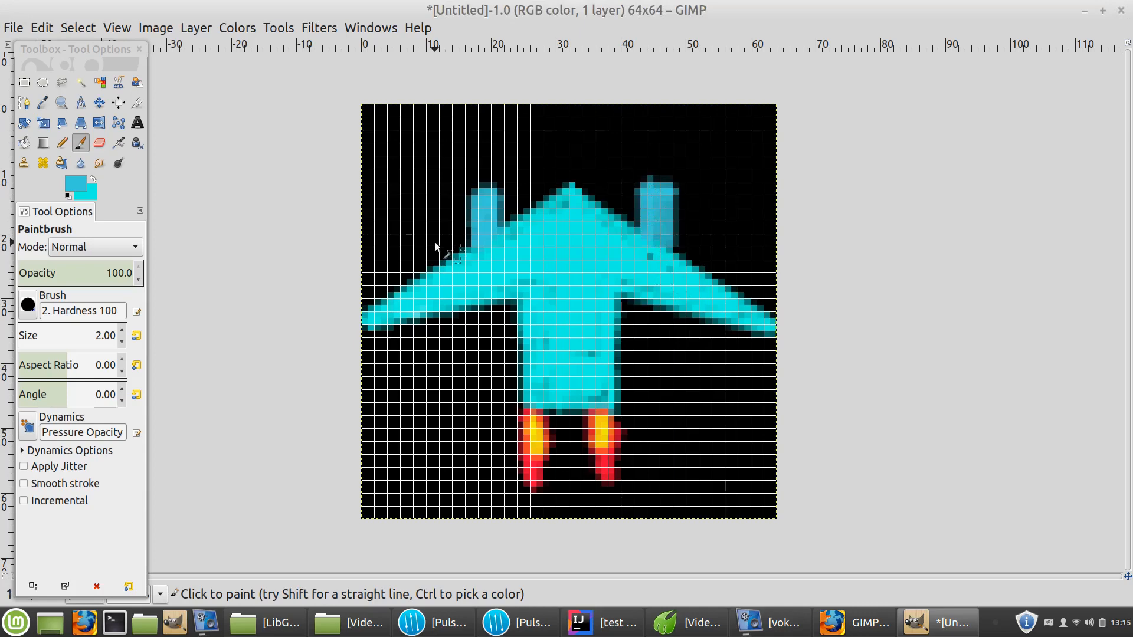
Step: Activate the Eraser with a near-black background color (050000) and trim the top and outer edge of the right gun barrel
click(99, 142)
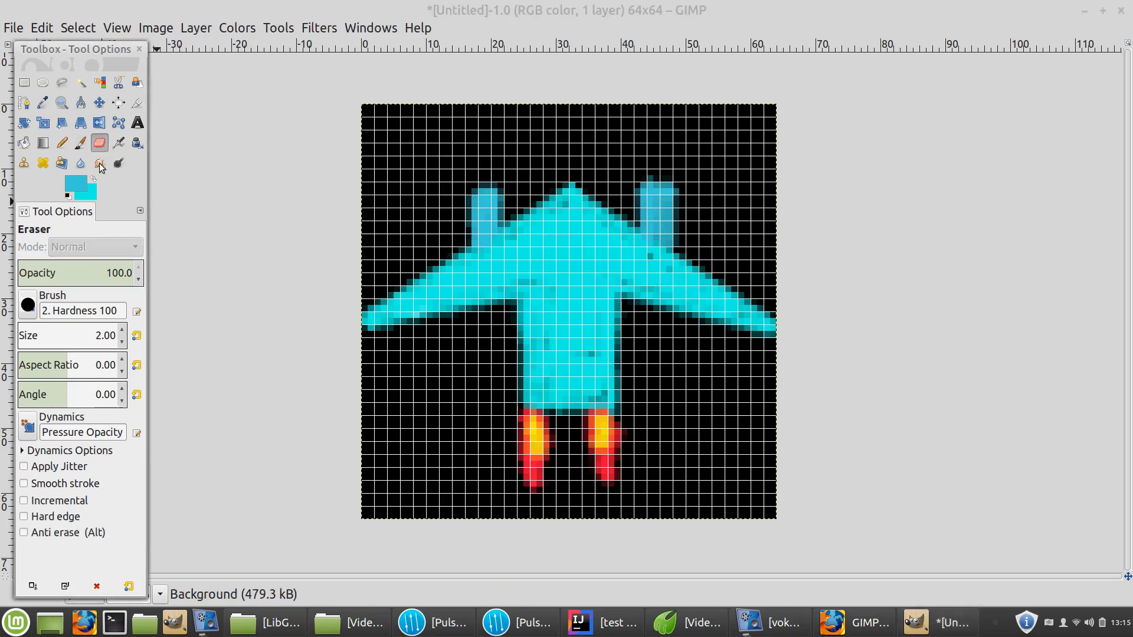
click(87, 193)
click(253, 207)
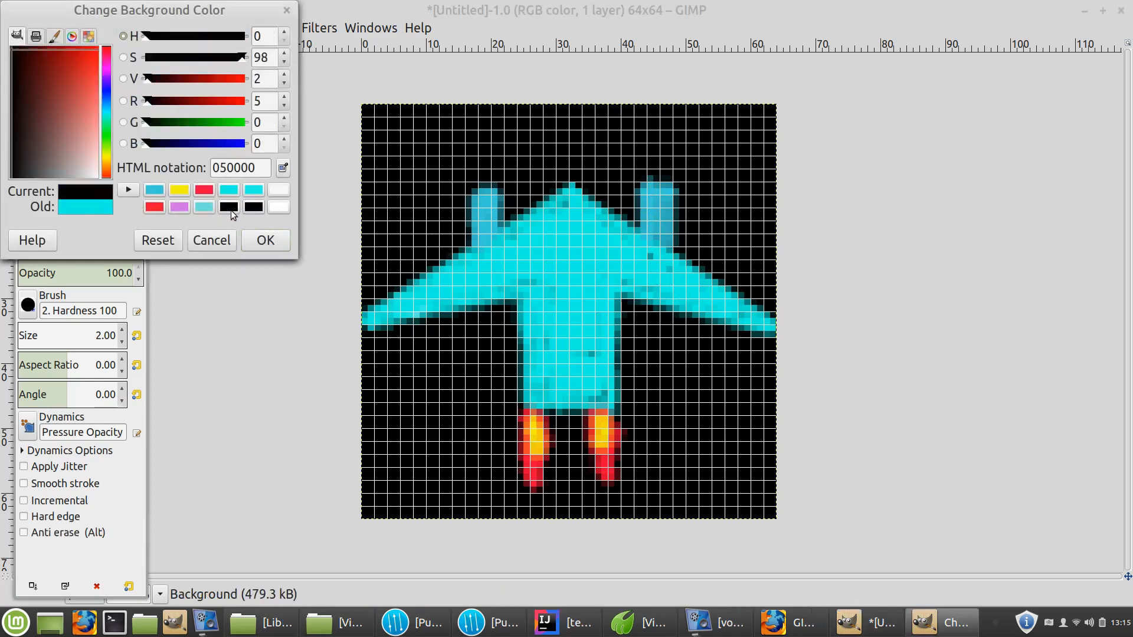
click(265, 240)
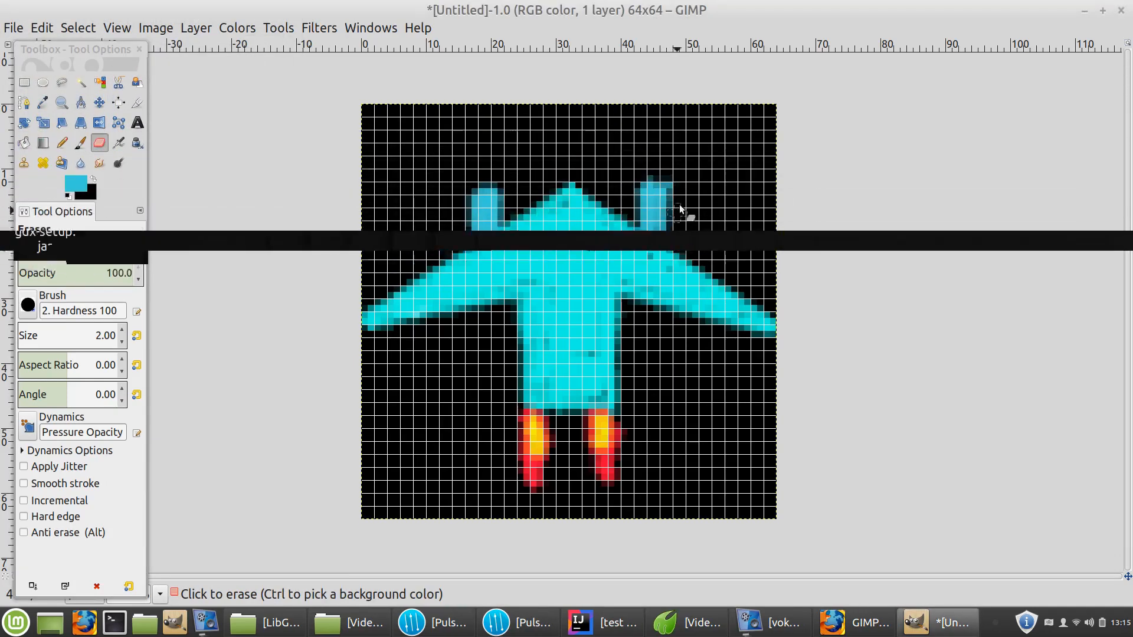
click(661, 183)
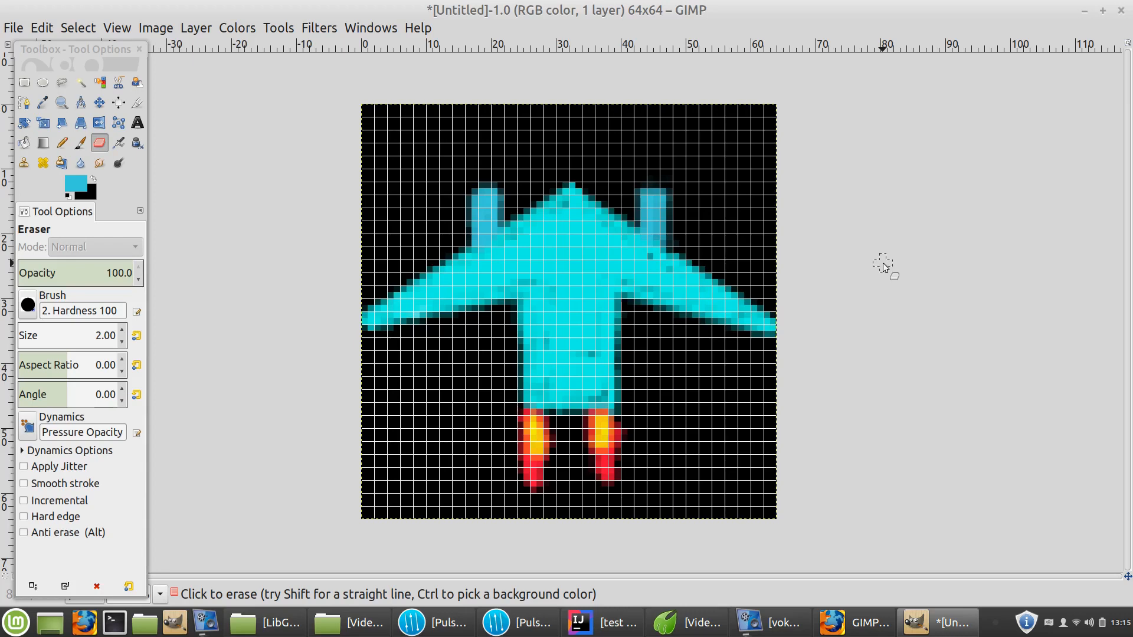
Step: Erase both blue gun barrels above the wings back to black
click(472, 195)
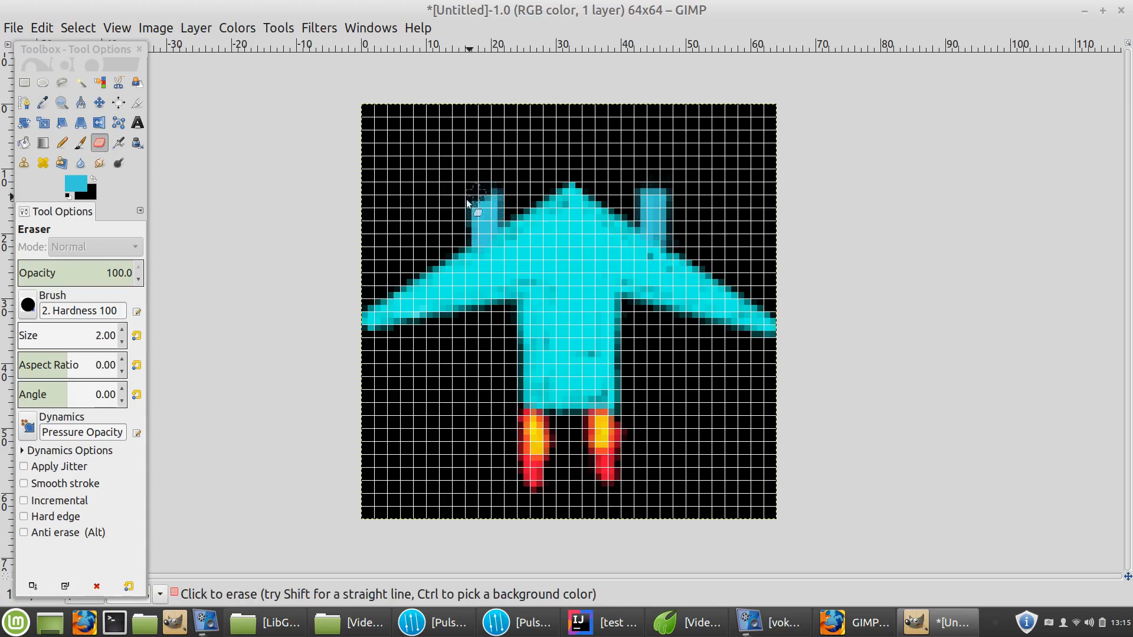
mouse_move(468, 203)
mouse_down()
mouse_move(466, 218)
mouse_move(490, 201)
mouse_move(472, 232)
mouse_move(504, 213)
mouse_move(469, 236)
mouse_up()
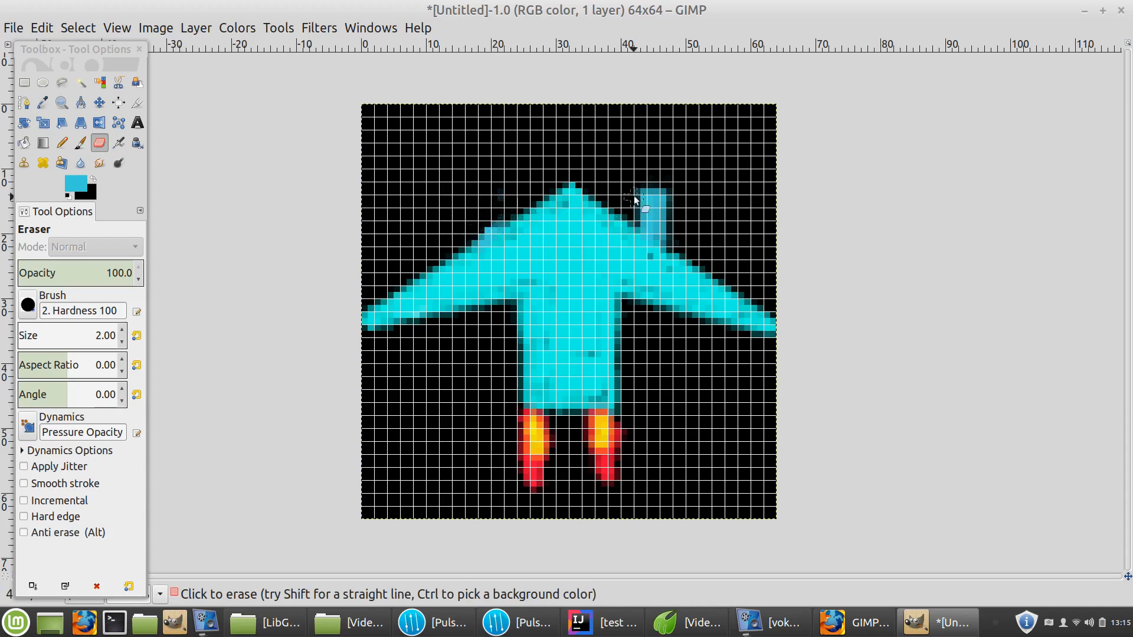
mouse_move(634, 200)
mouse_down()
mouse_move(661, 218)
mouse_move(658, 206)
mouse_move(656, 226)
mouse_move(640, 209)
mouse_move(664, 194)
mouse_up()
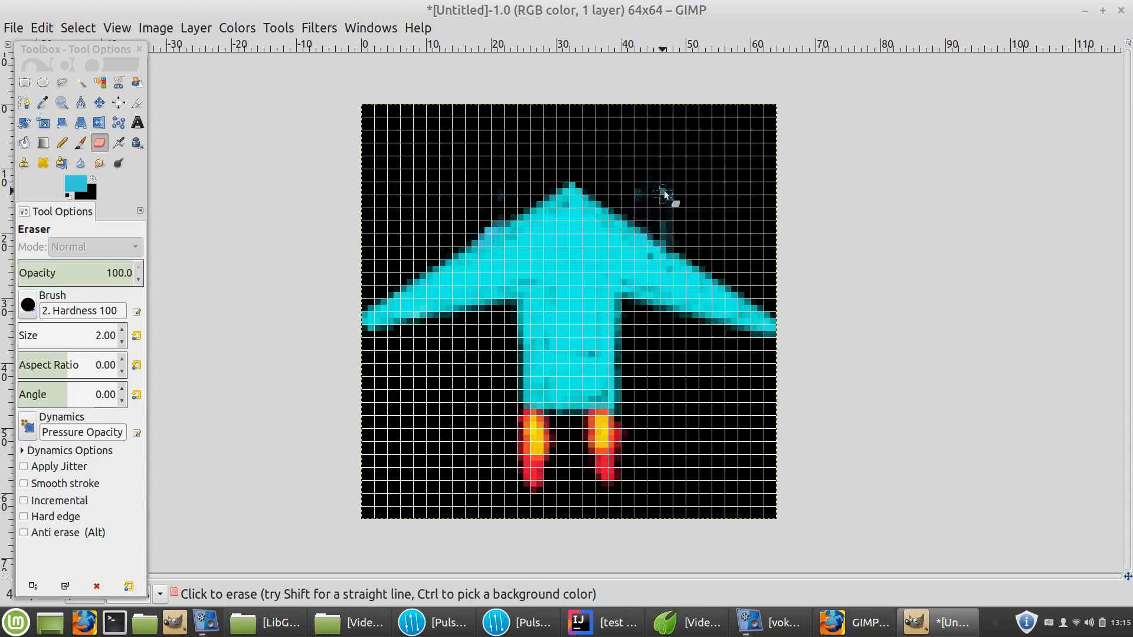
Step: Save the image as ship.xcf in the Documents folder
click(13, 28)
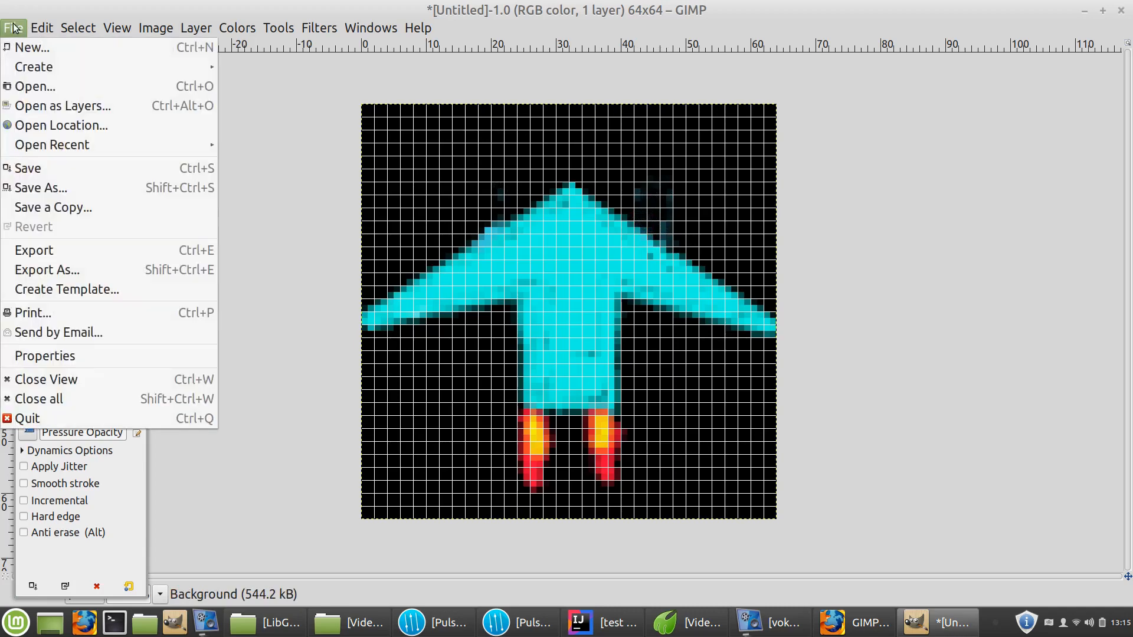
click(89, 168)
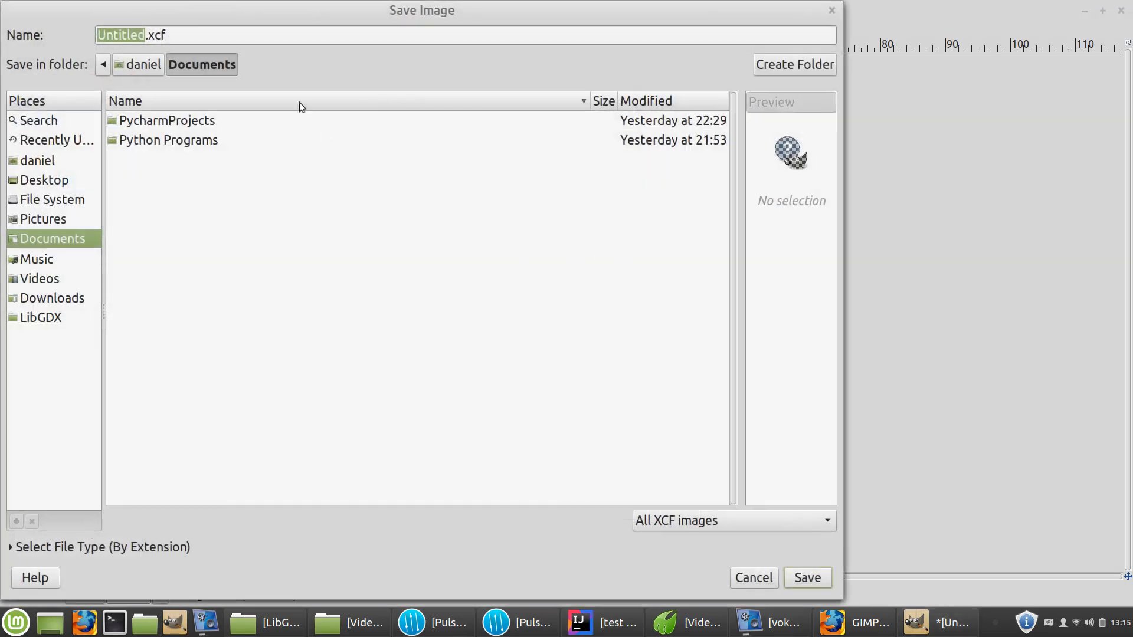
click(187, 40)
drag(145, 36, 81, 32)
text(ip)
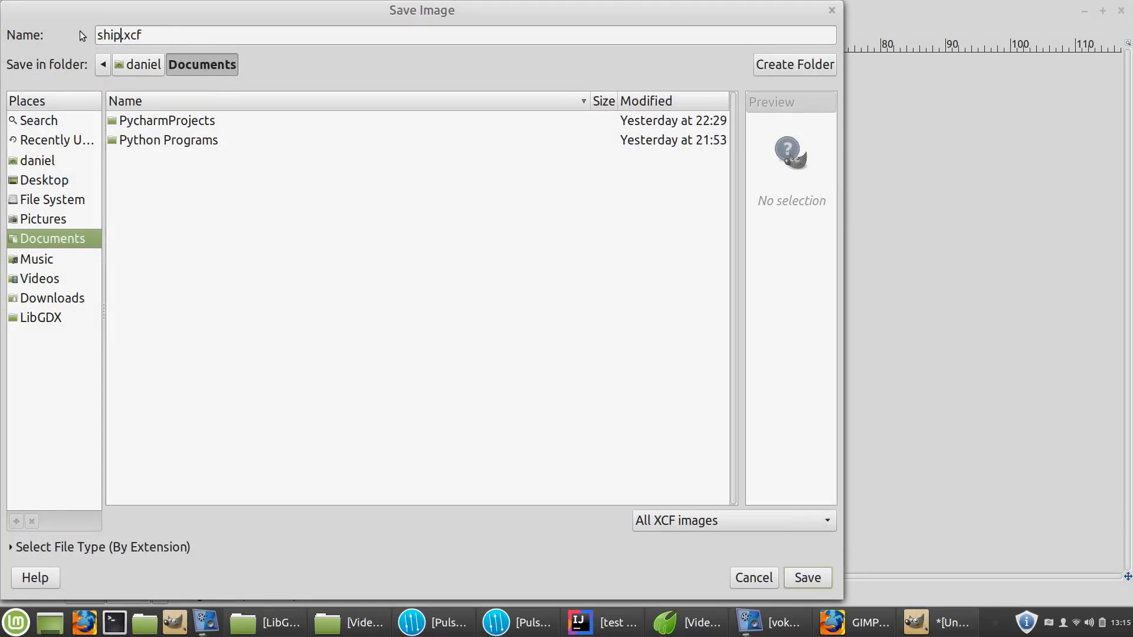
click(808, 578)
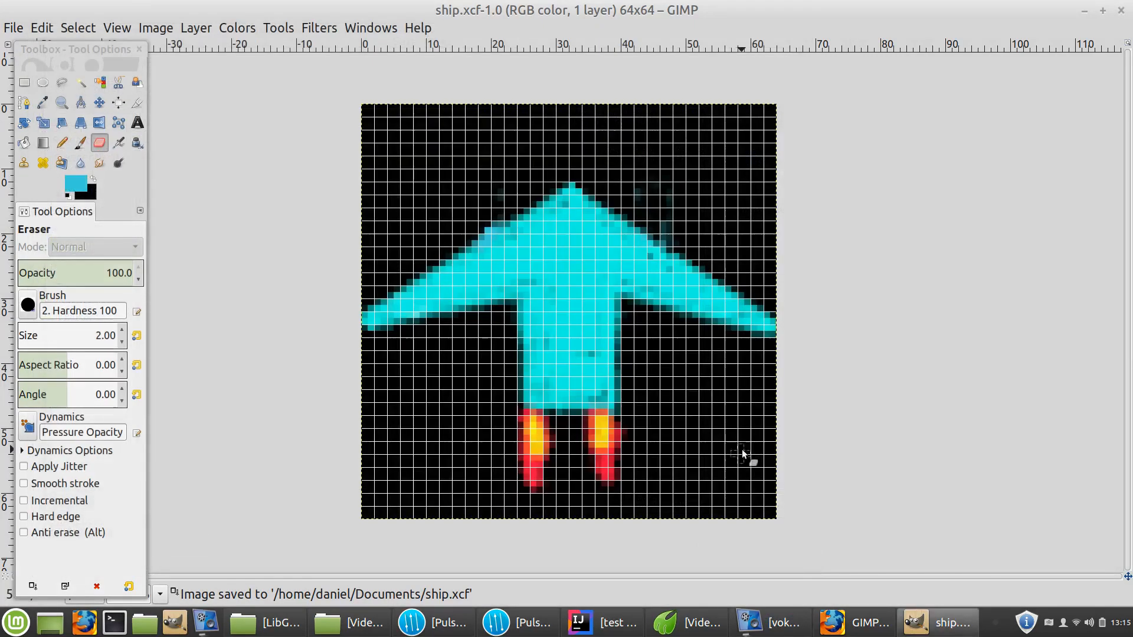
Step: Erase the leftover blue spot on the left wing's upper edge and open the image export dialog
click(495, 222)
click(12, 28)
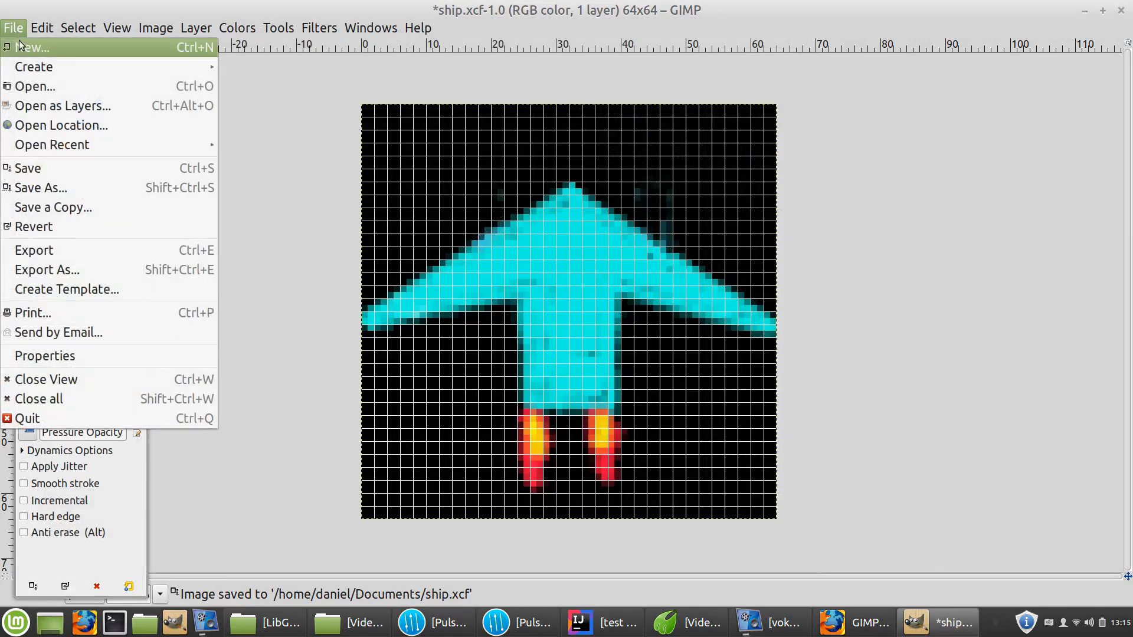
click(79, 250)
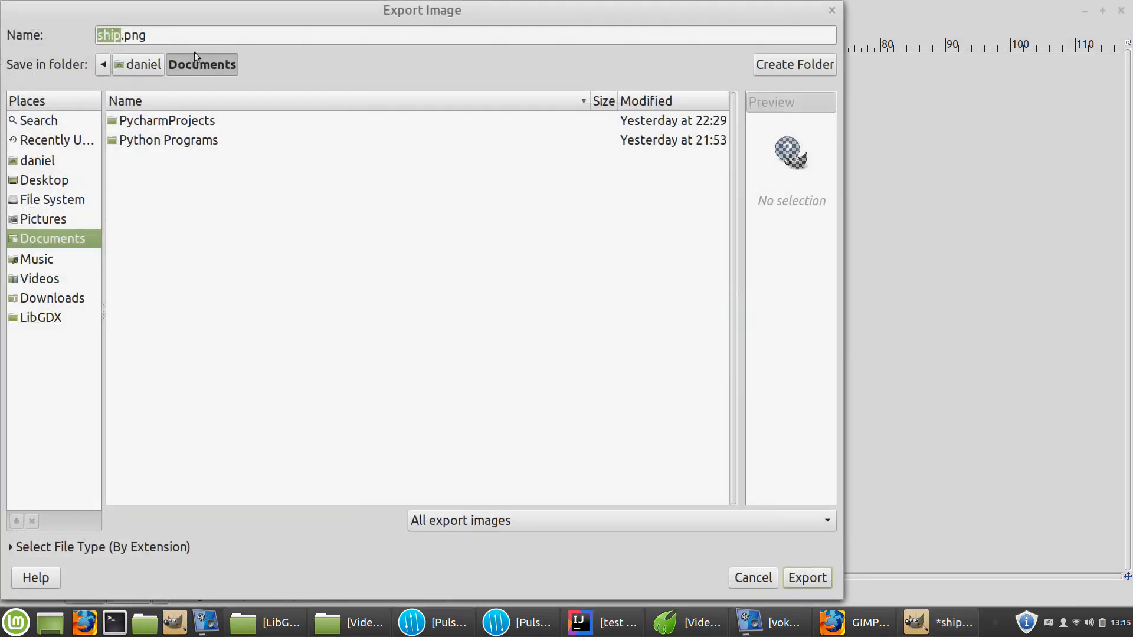
Step: Look through the available export file formats down to PNG image, keeping the All export images filter
click(551, 526)
scroll(591, 531, down, 3)
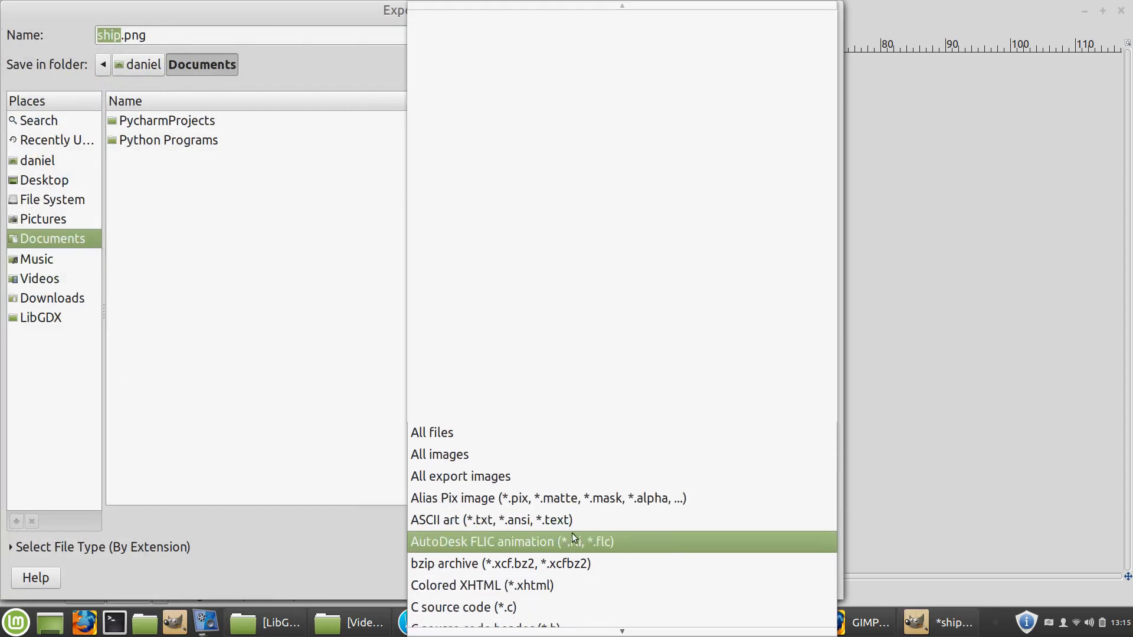
scroll(590, 525, down, 2)
key(Escape)
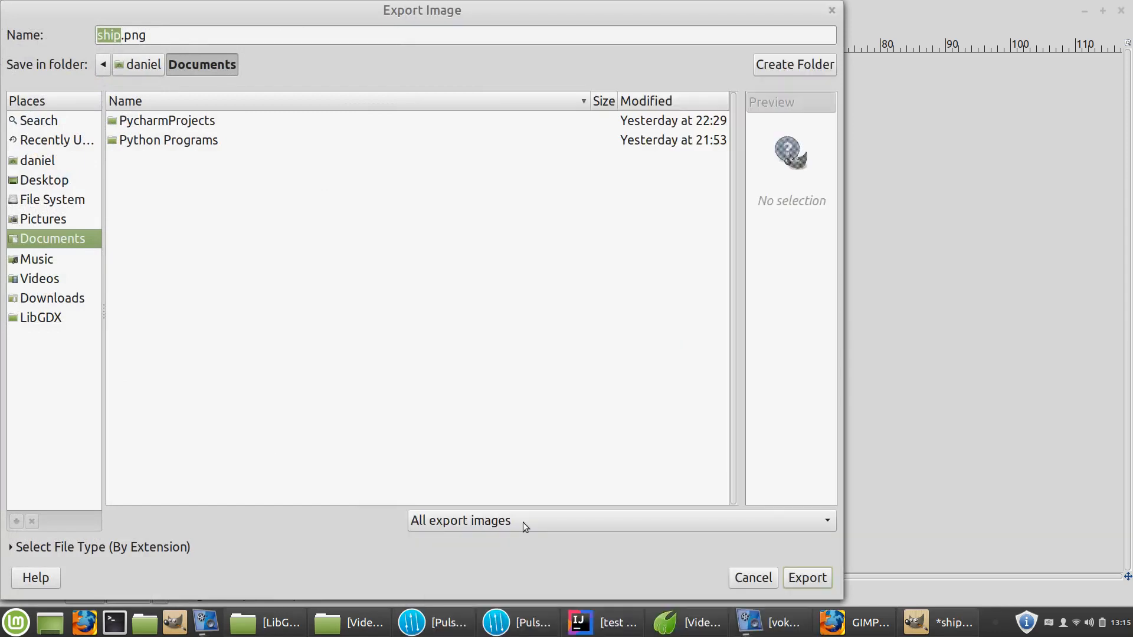
click(632, 529)
scroll(635, 507, down, 5)
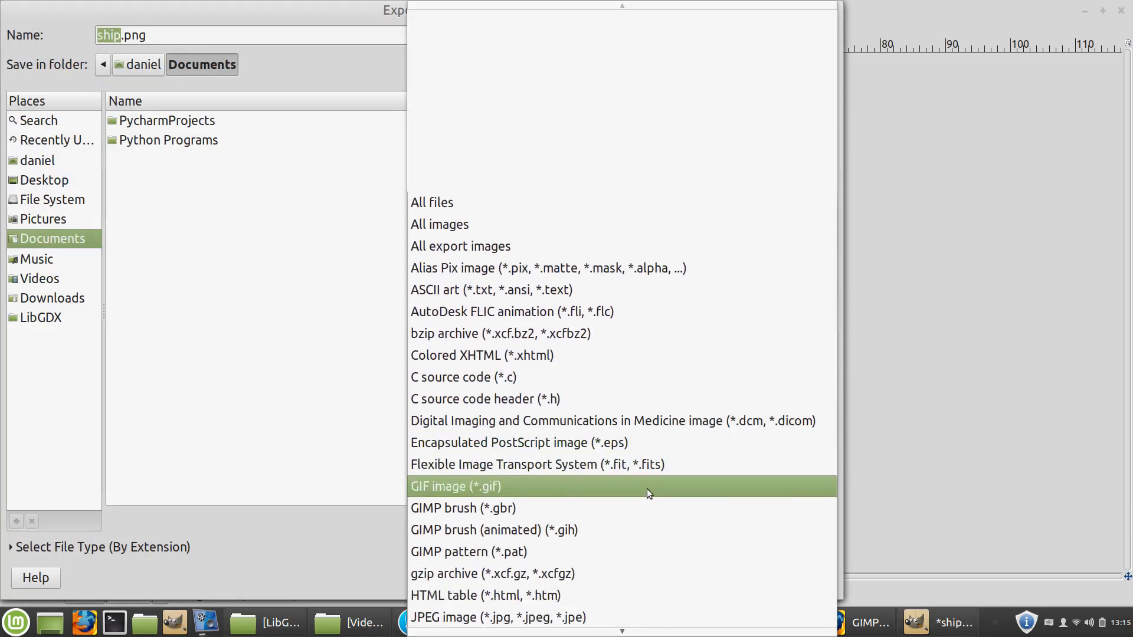
scroll(647, 488, down, 3)
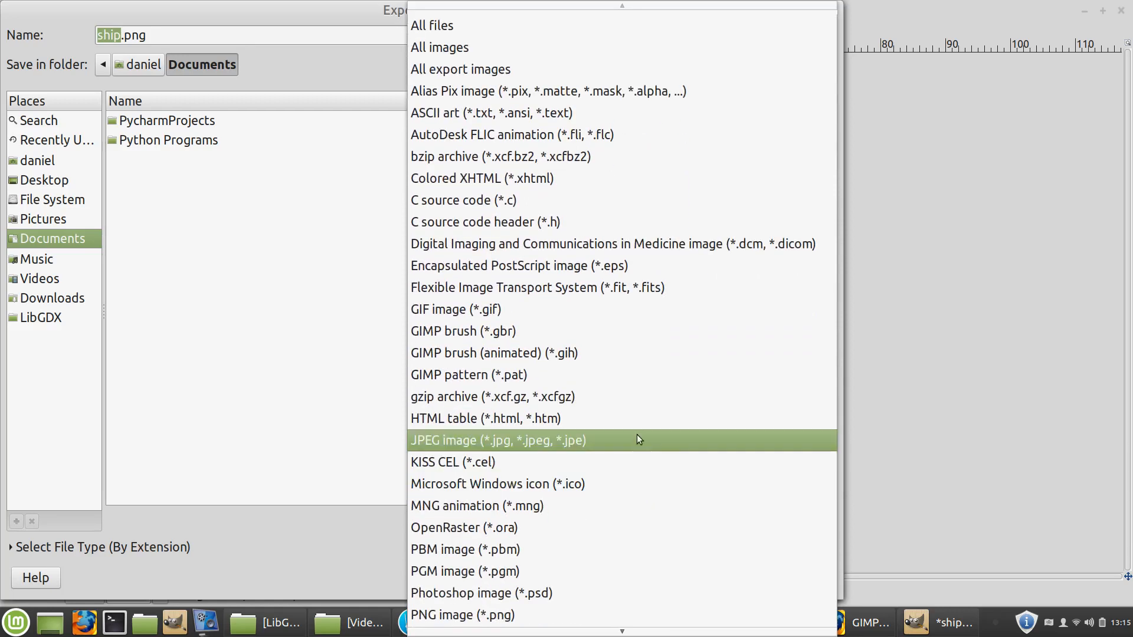
click(328, 409)
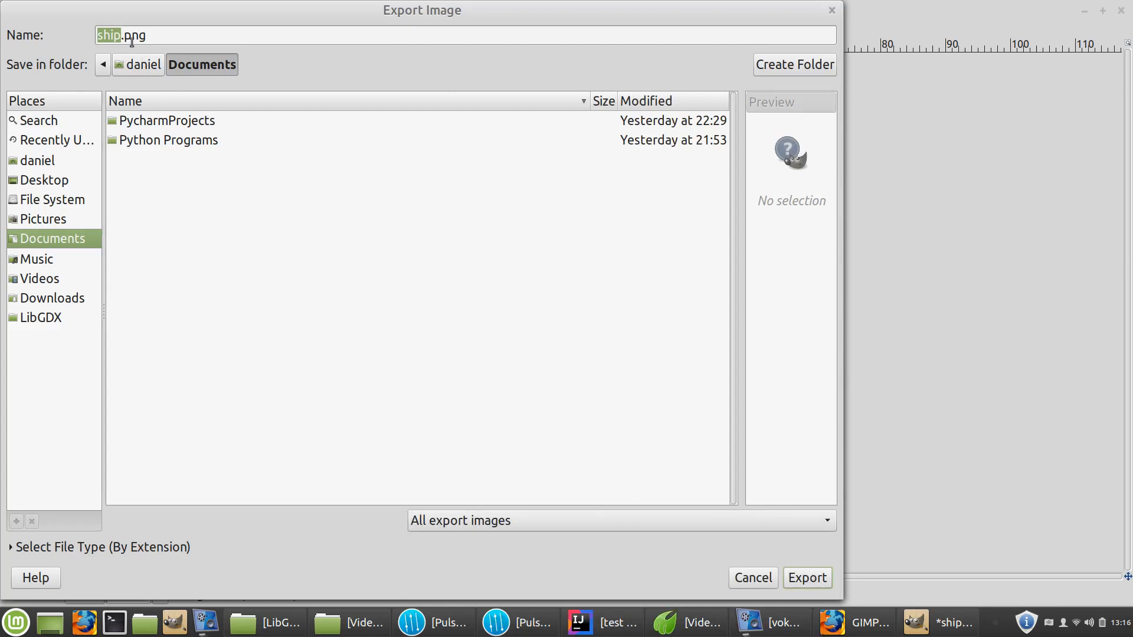
Step: Export the image as ship.png in the Documents folder with the default PNG options and compression level 9
click(812, 582)
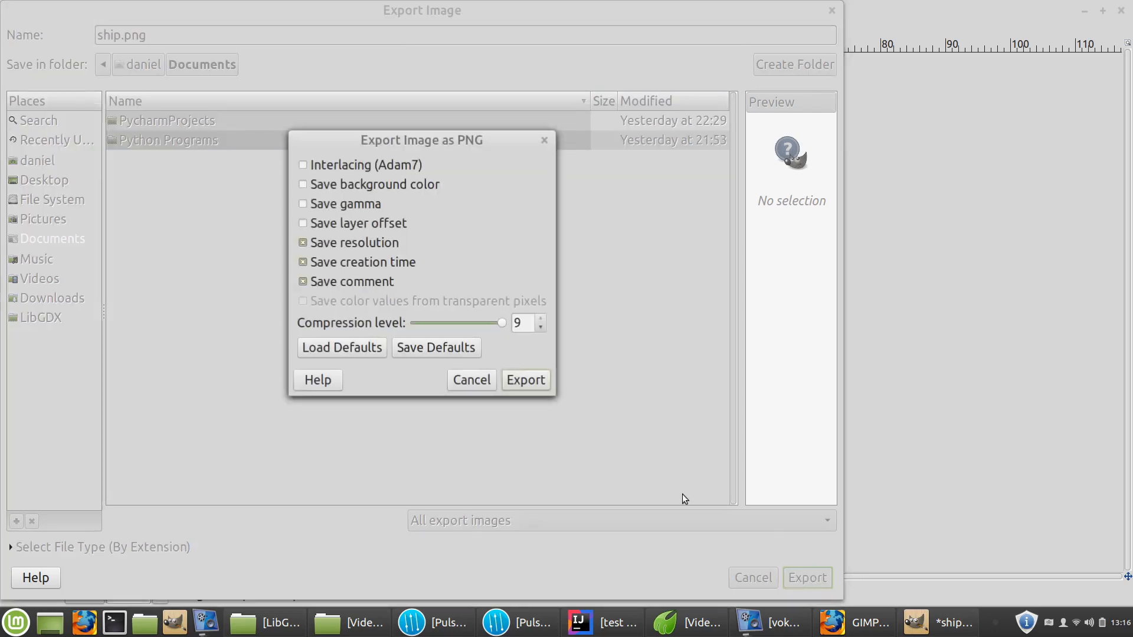
click(534, 383)
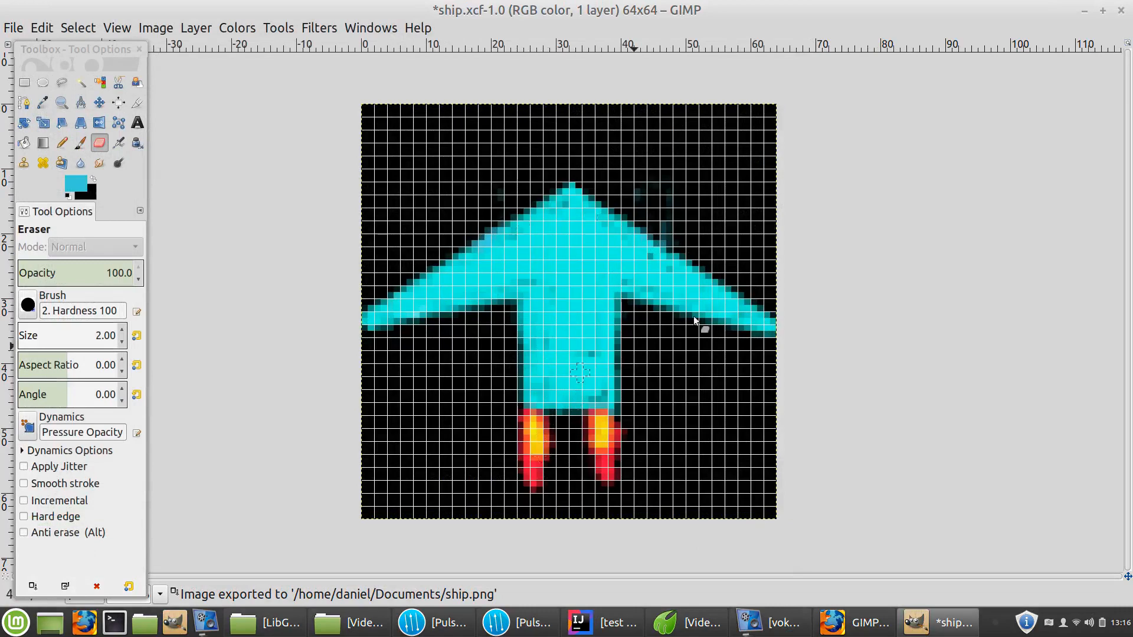
Step: Close the ship image discarding its changes, then quit GIMP and minimize the browser window to return to the desktop
click(1121, 10)
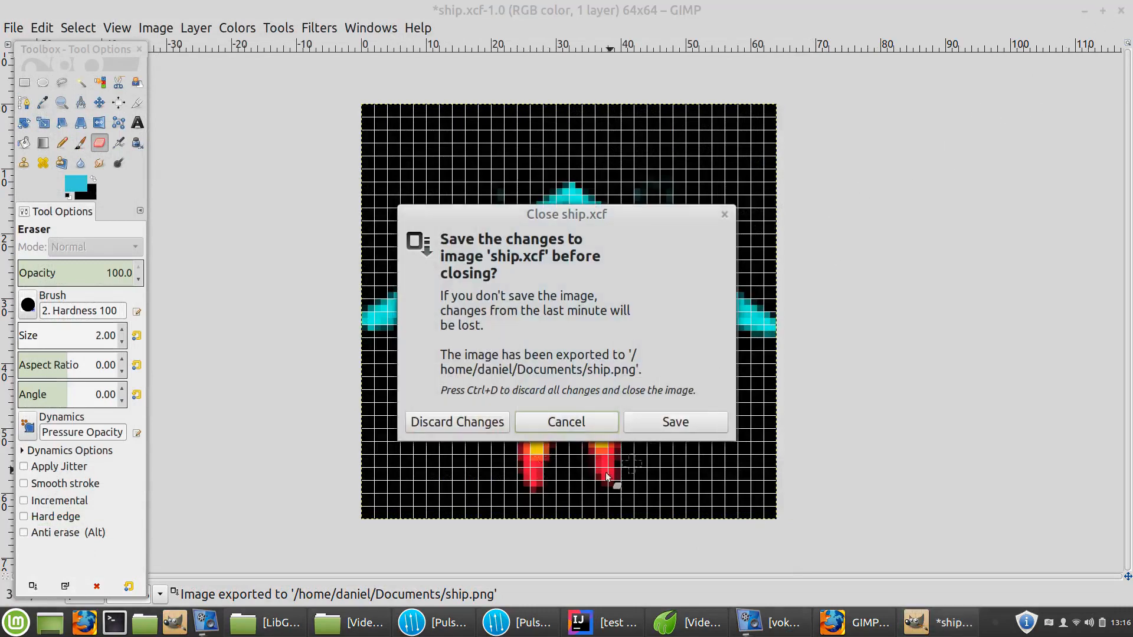
click(479, 427)
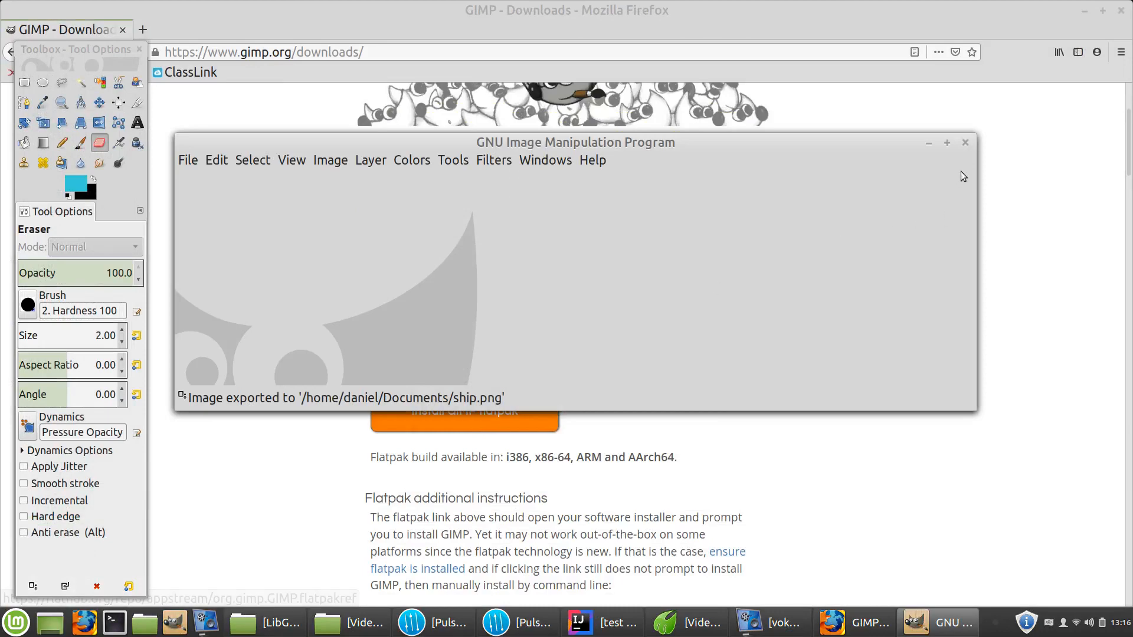
click(966, 142)
click(1085, 11)
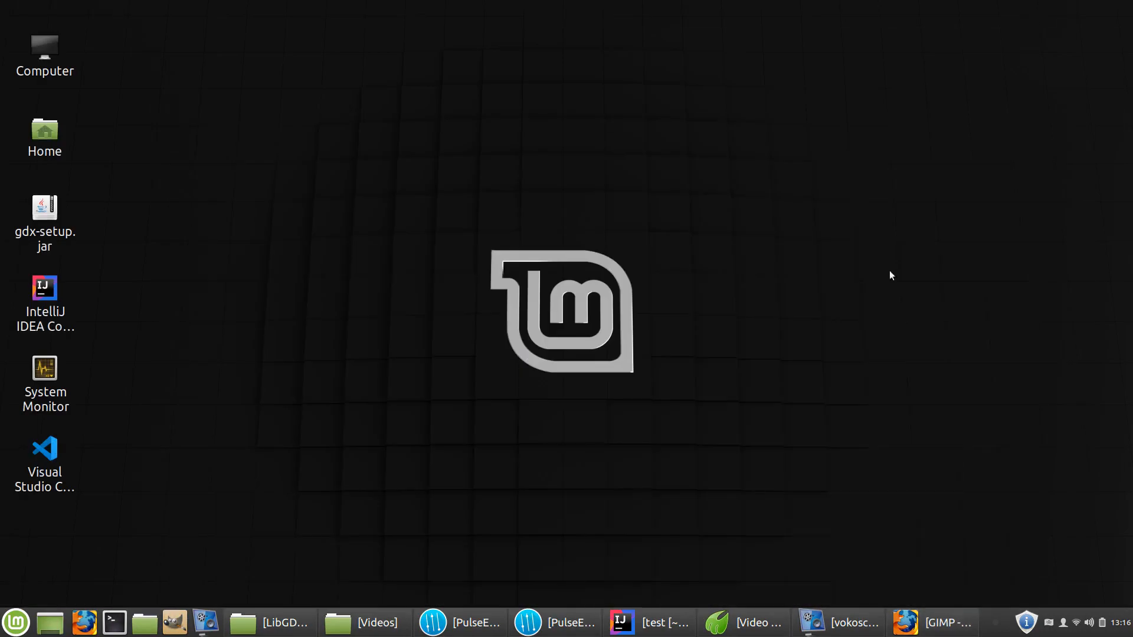
Step: Switch to IntelliJ IDEA and delete the old ship.png from the core module's assets folder
click(652, 622)
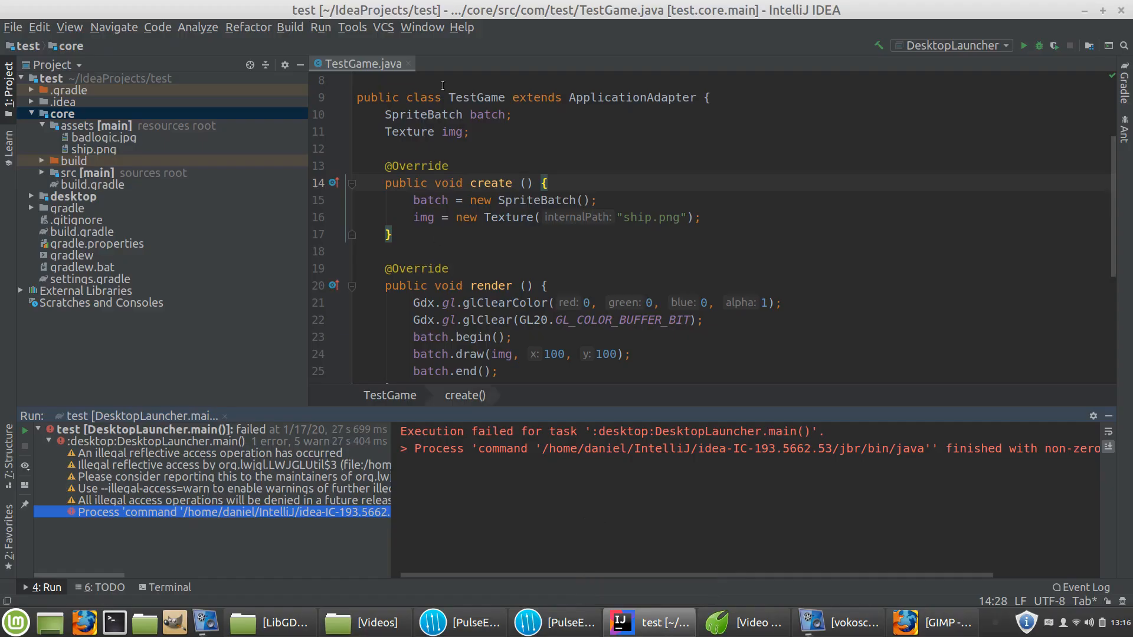
click(102, 152)
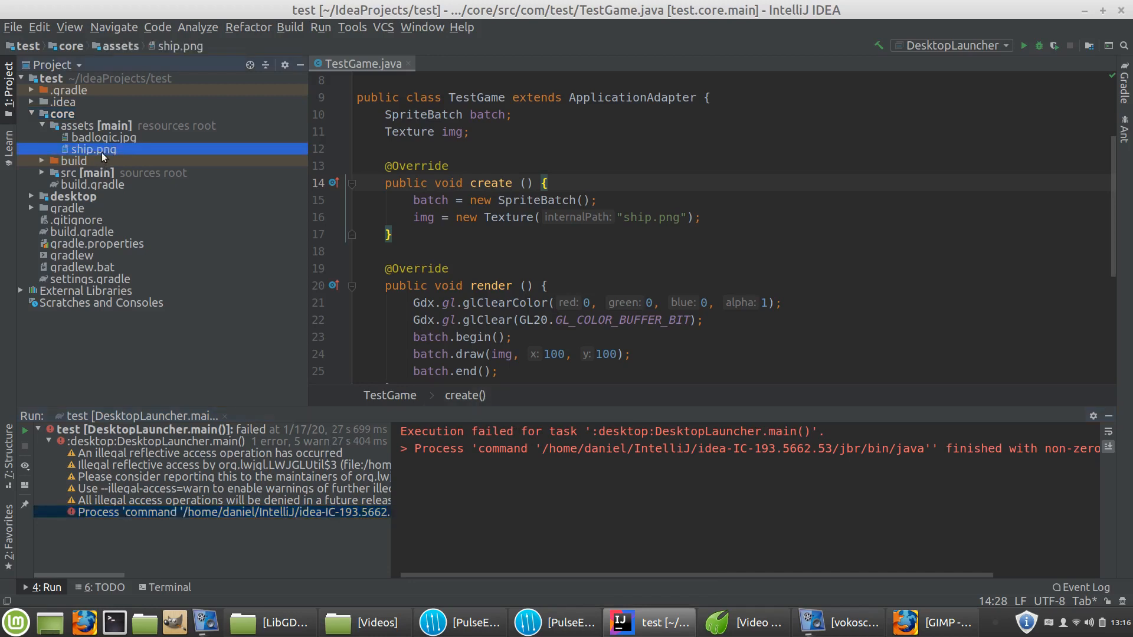
key(Delete)
click(602, 344)
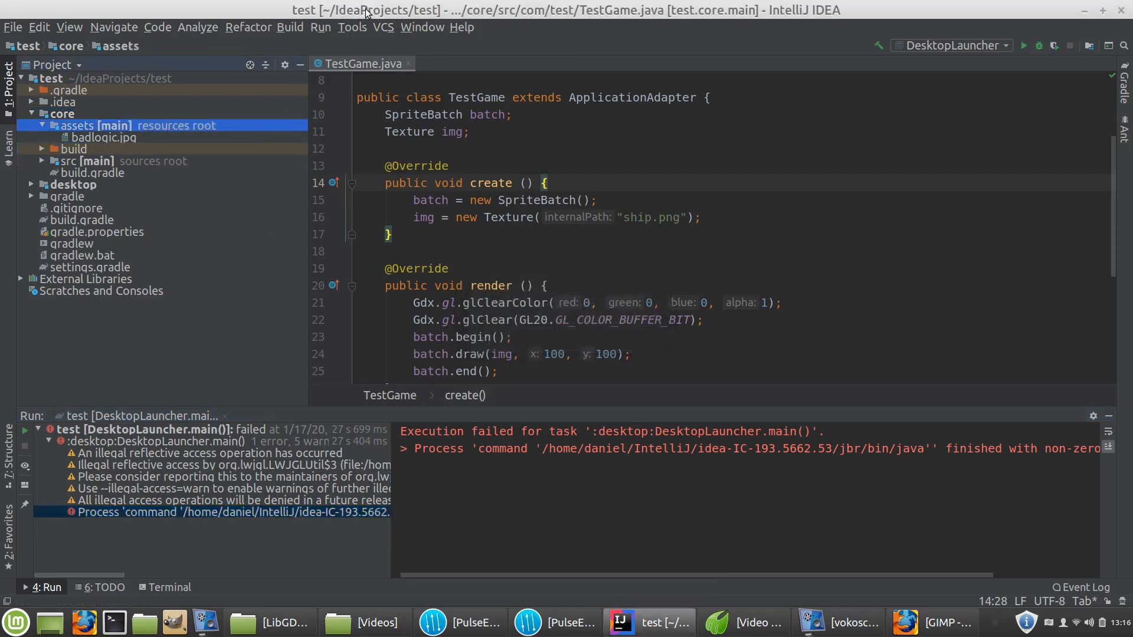
Step: Shrink the IntelliJ IDEA window to part of the desktop and select the assets folder under core in the project tree
drag(398, 34, 594, 112)
click(500, 138)
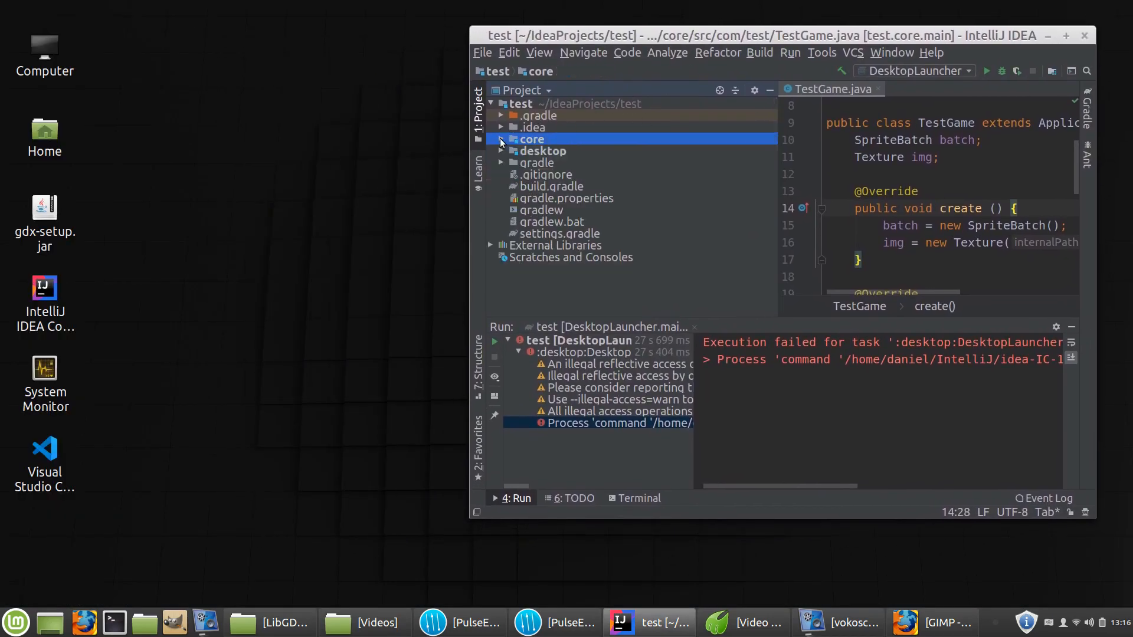
key(Right)
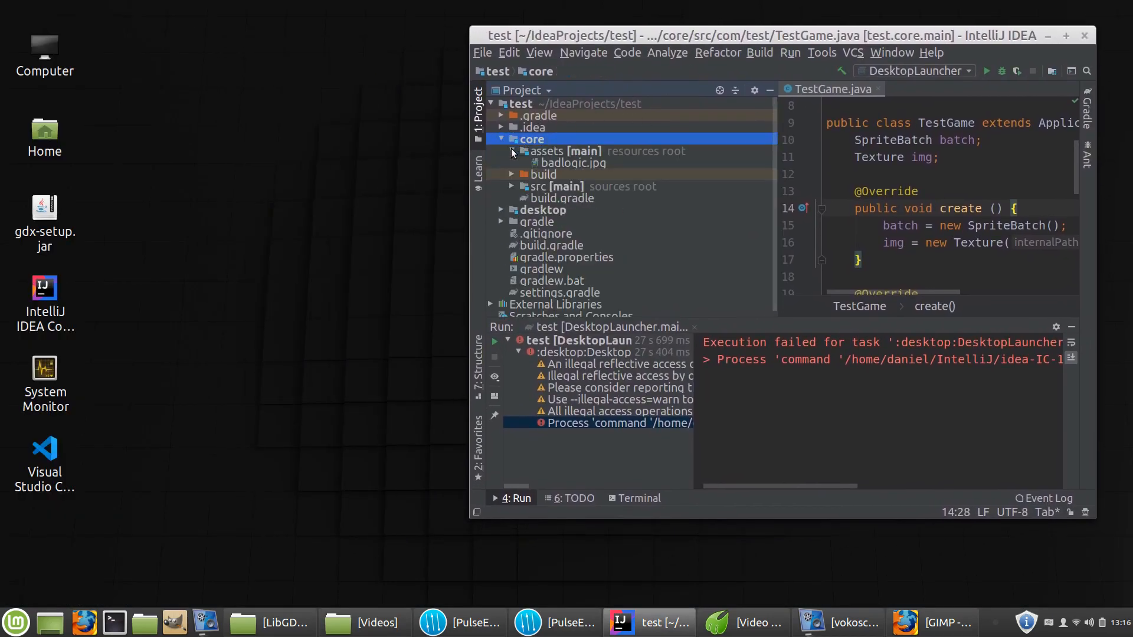
click(573, 151)
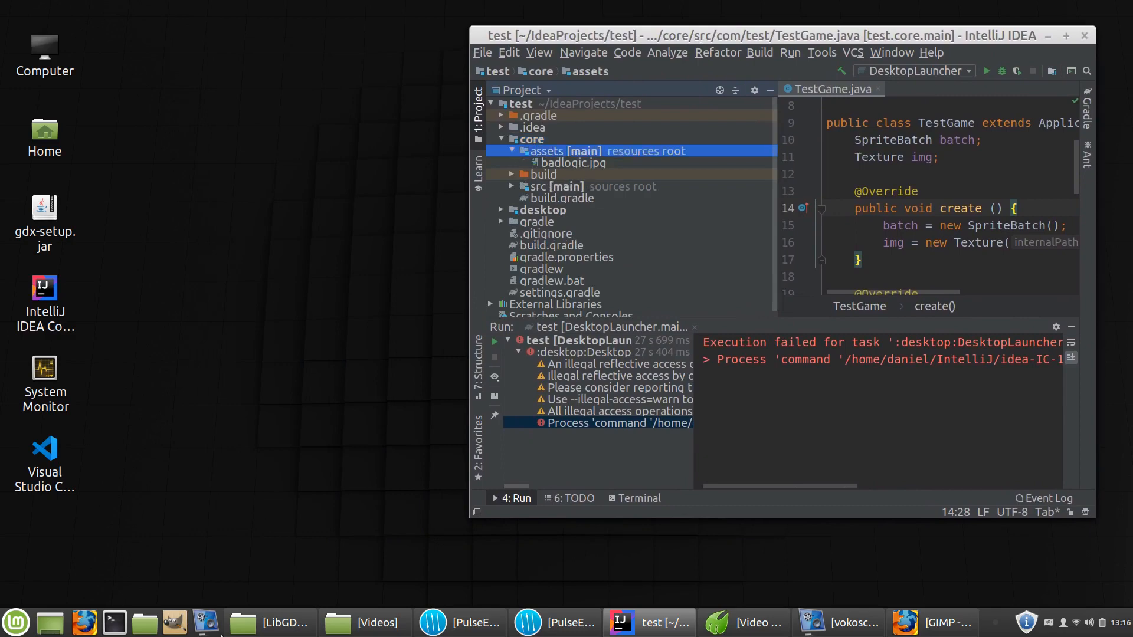
Step: Switch to the file manager and open the Documents folder containing the exported ship image
click(151, 629)
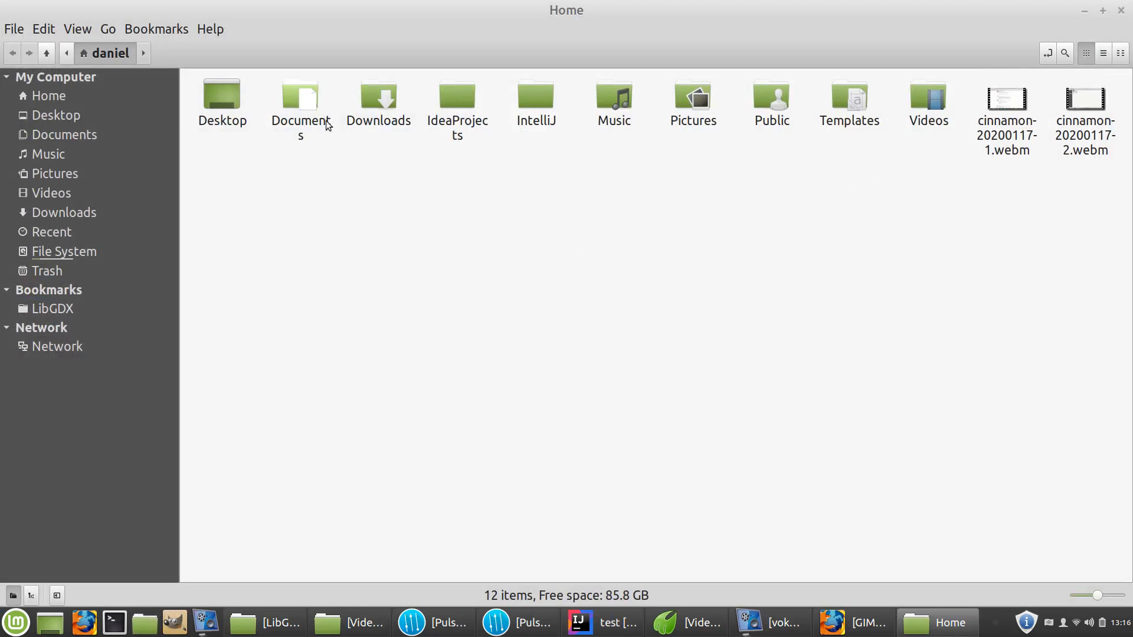
click(234, 108)
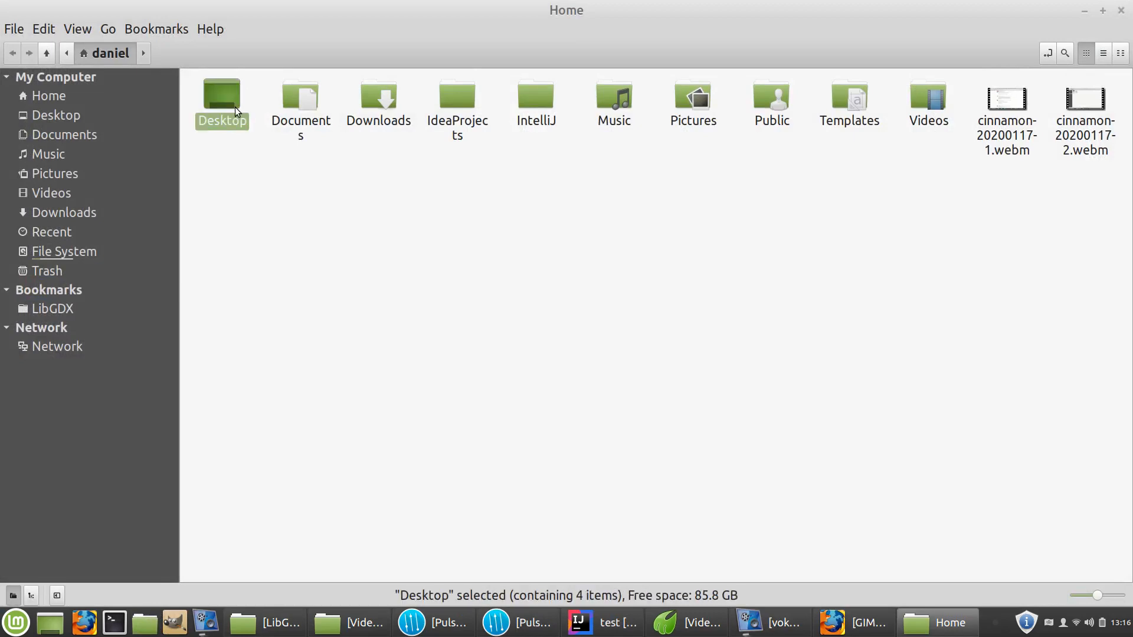
double_click(235, 107)
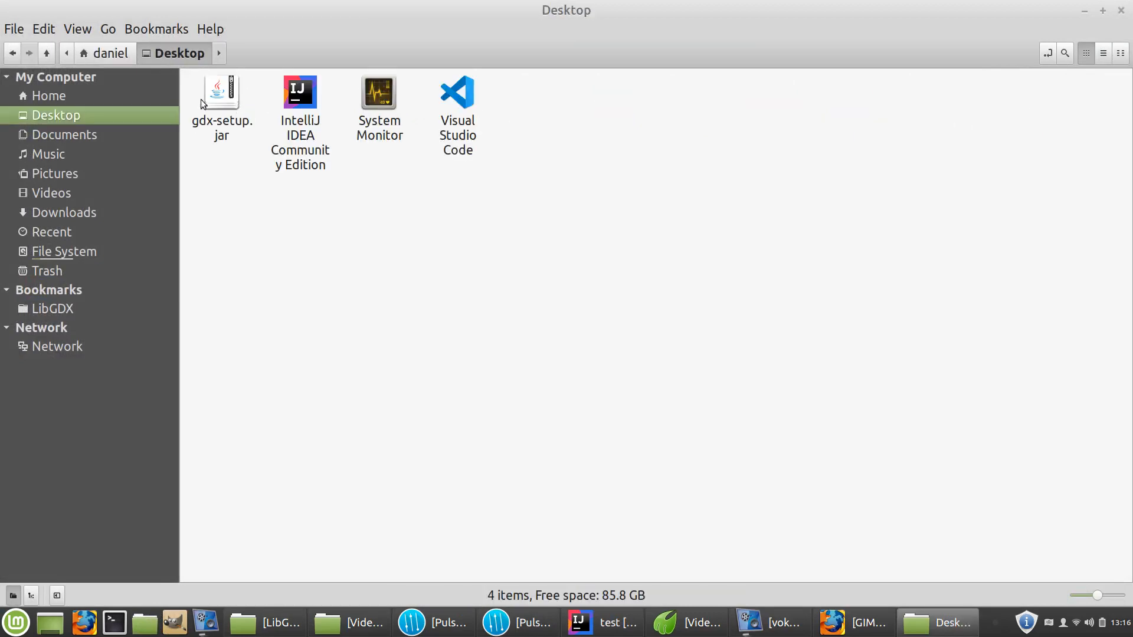
click(12, 53)
double_click(301, 105)
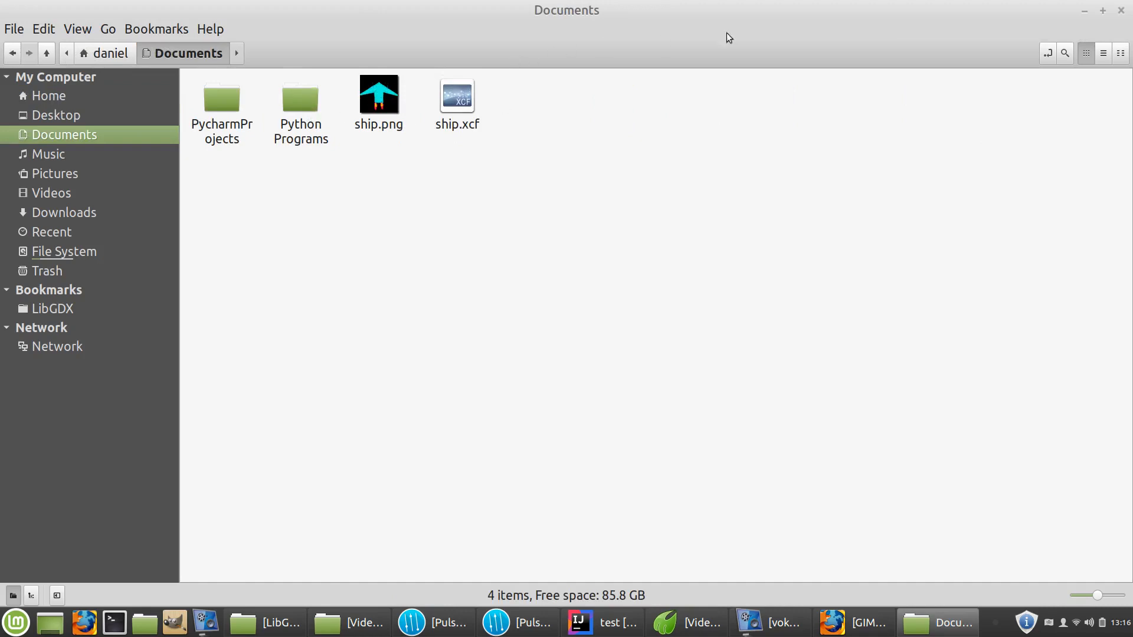
Step: Arrange the Documents window so the project tree stays reachable and copy ship.png into the core assets folder
drag(727, 33, 367, 152)
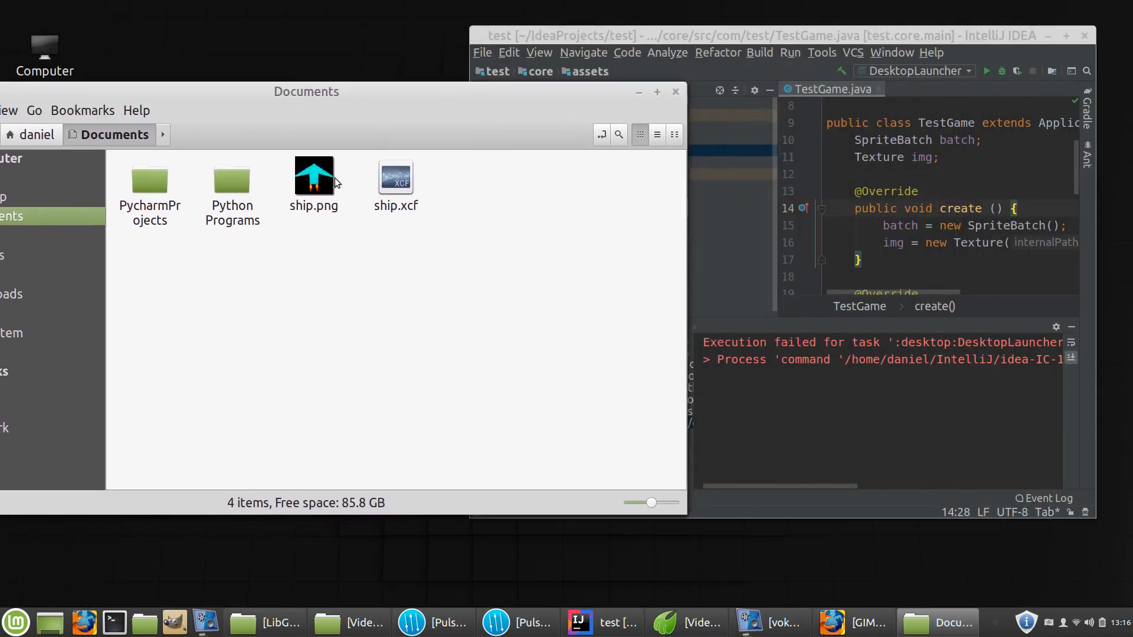
drag(498, 105, 539, 246)
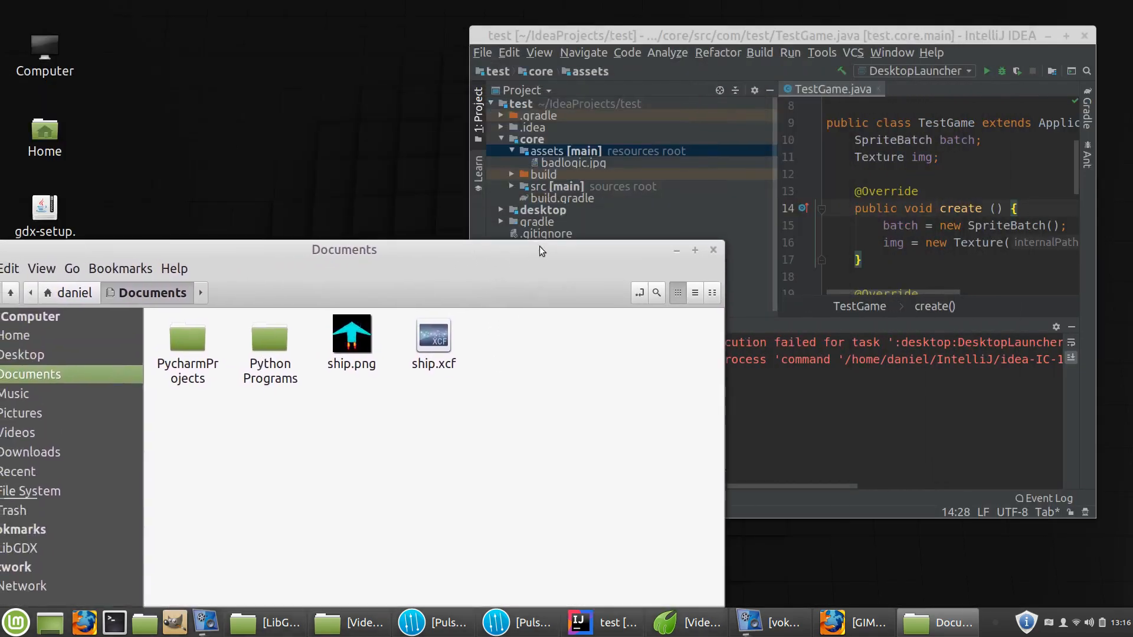
drag(352, 335, 600, 151)
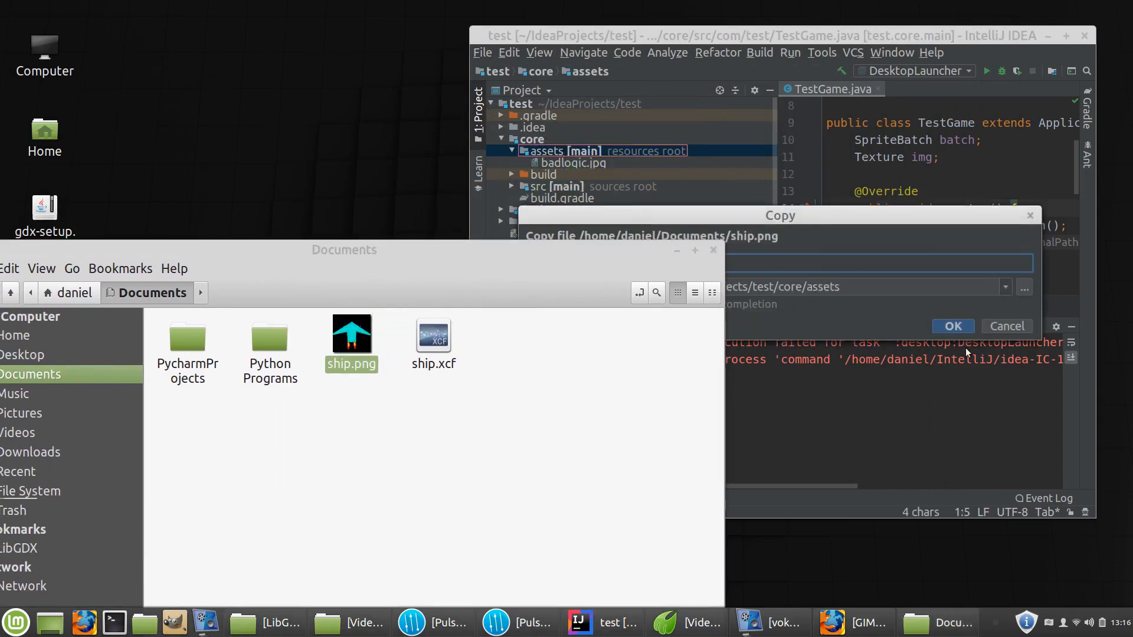
click(935, 325)
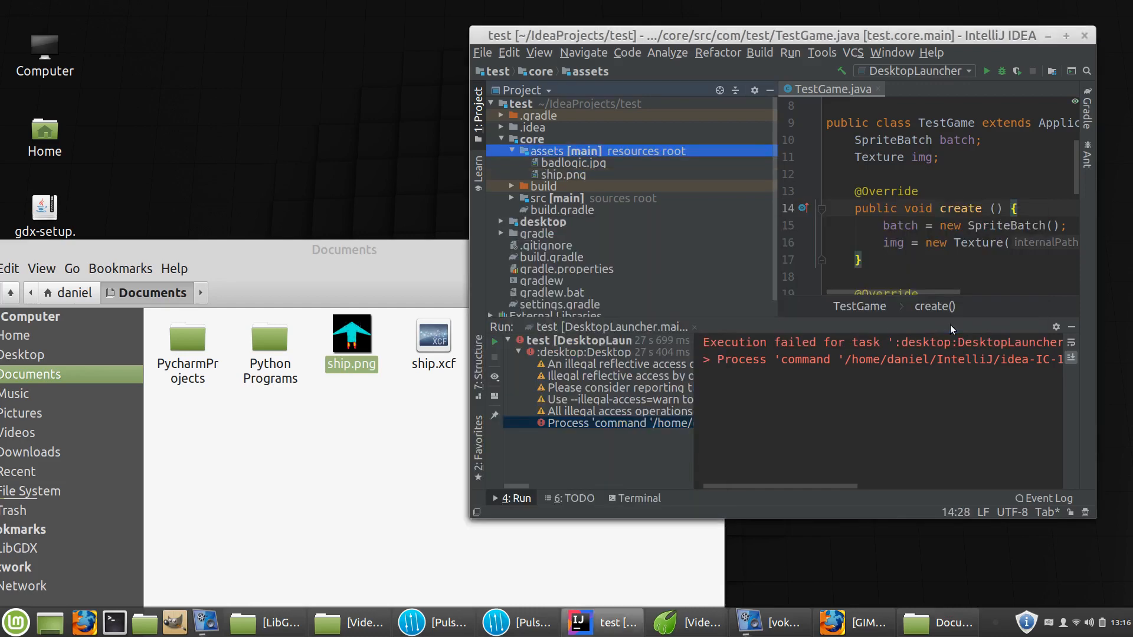
Step: Minimize the Documents window and return the IntelliJ IDEA window to full screen size
drag(657, 284, 603, 229)
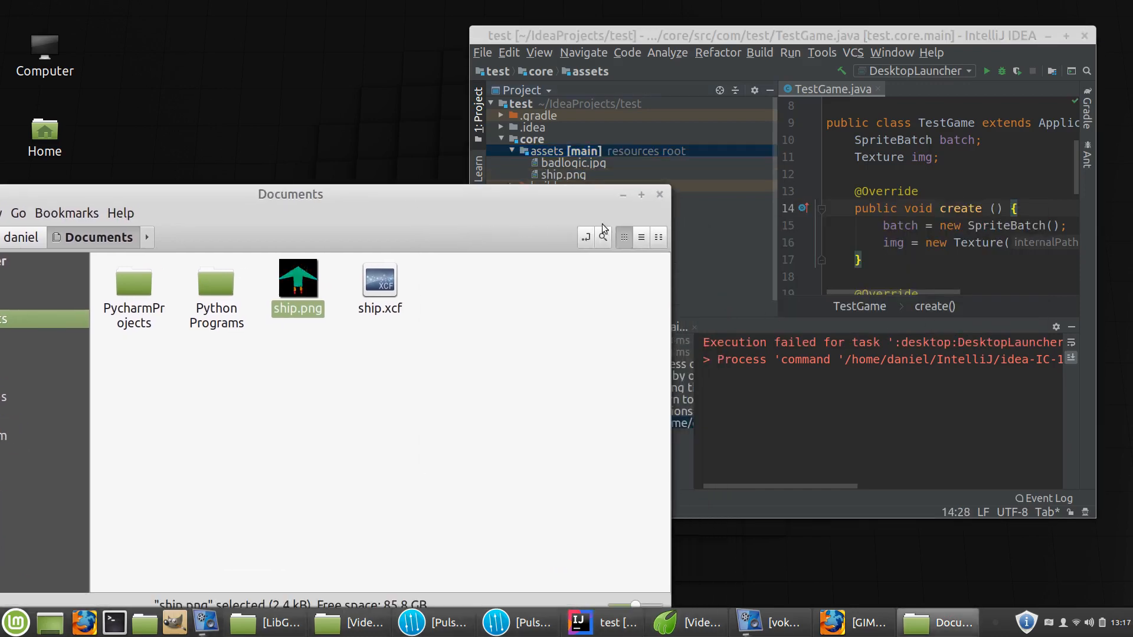
click(623, 195)
drag(796, 37, 565, 5)
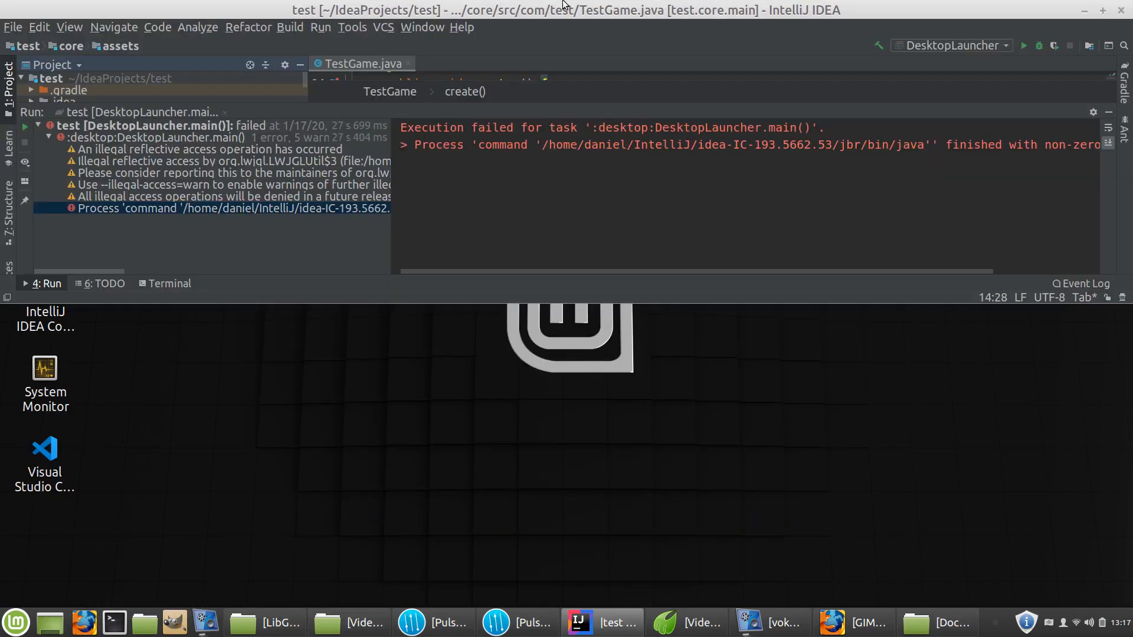
double_click(1039, 12)
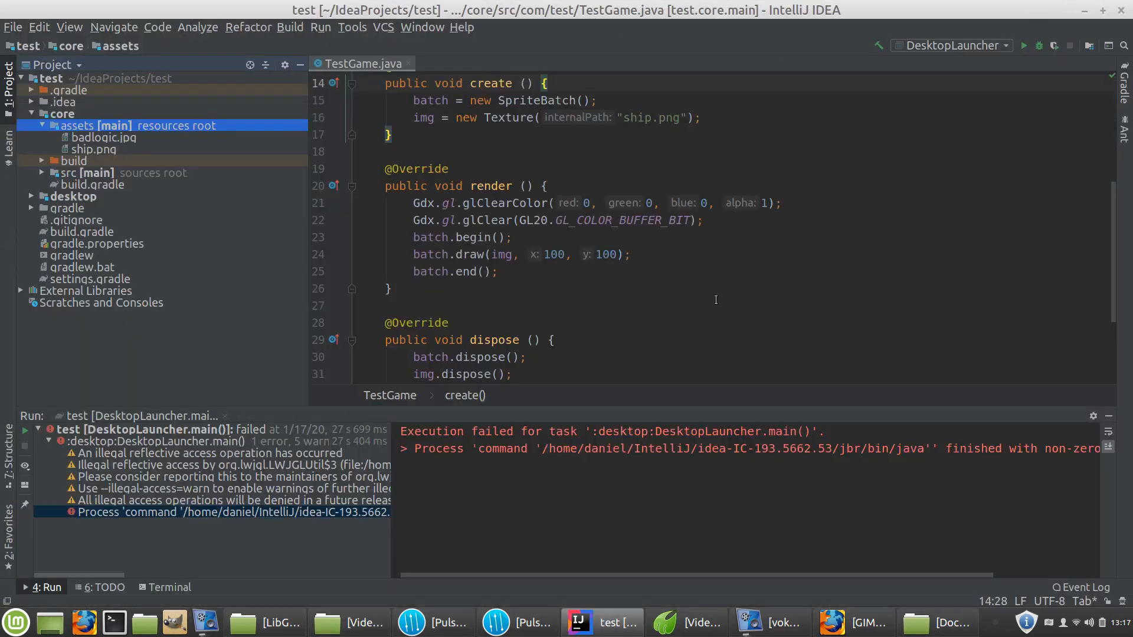
Step: Re-enter "ship.png" as the Texture file name in the create() method of TestGame.java
scroll(690, 283, up, 3)
click(653, 228)
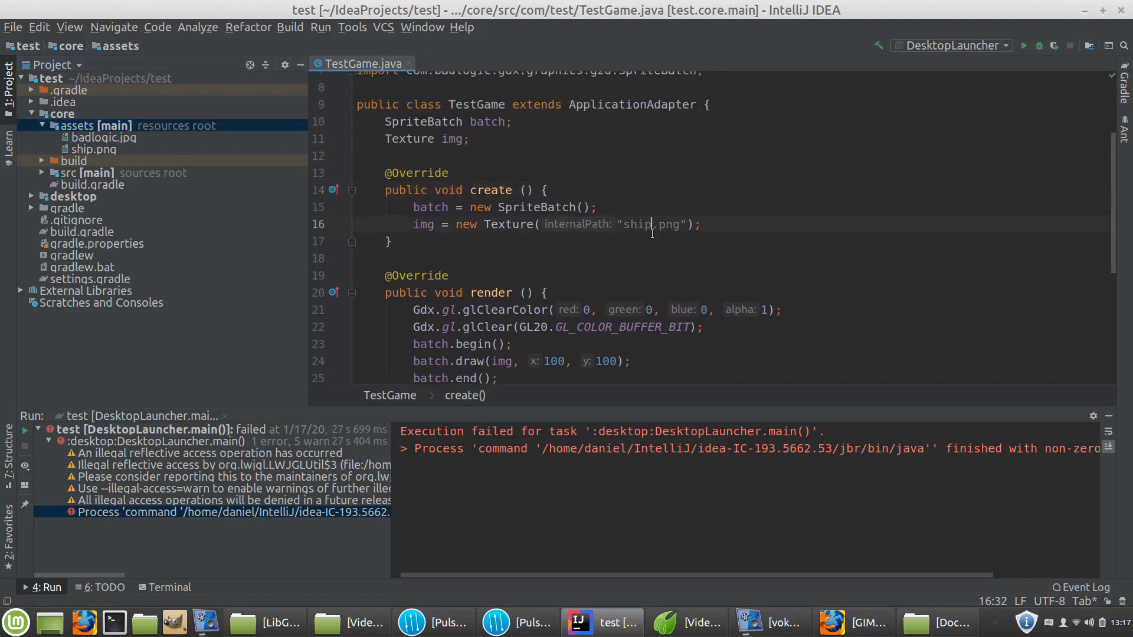
drag(653, 227, 625, 229)
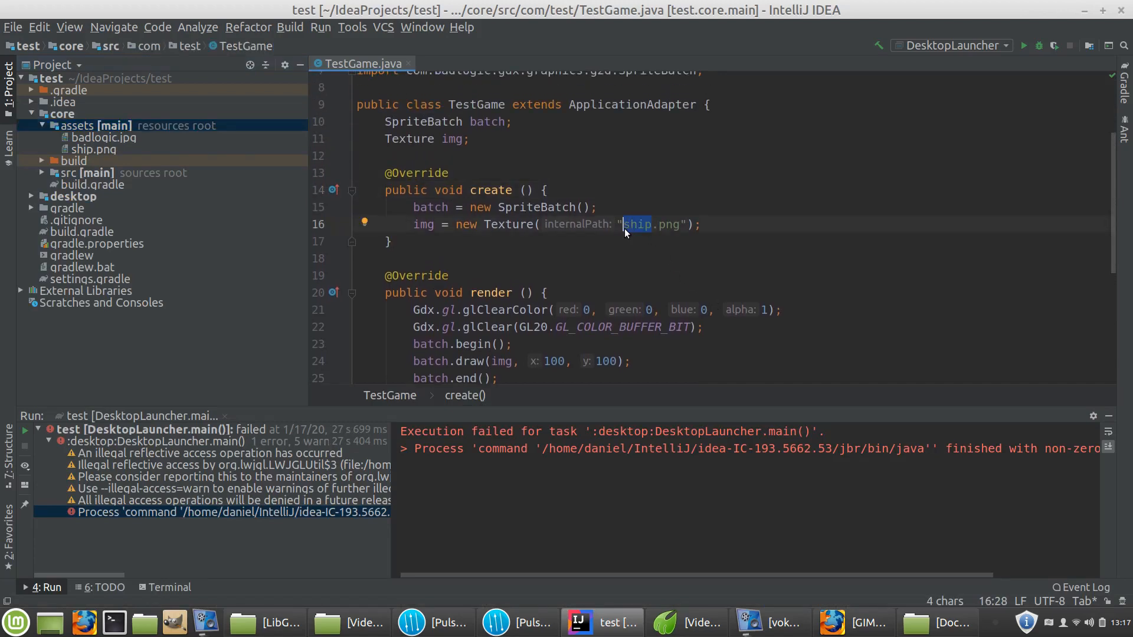
click(679, 225)
drag(678, 224, 625, 225)
key(BackSpace)
text(ship.png)
Step: Run the DesktopLauncher configuration to view the ship in the game, and close the TestGame window
click(1024, 47)
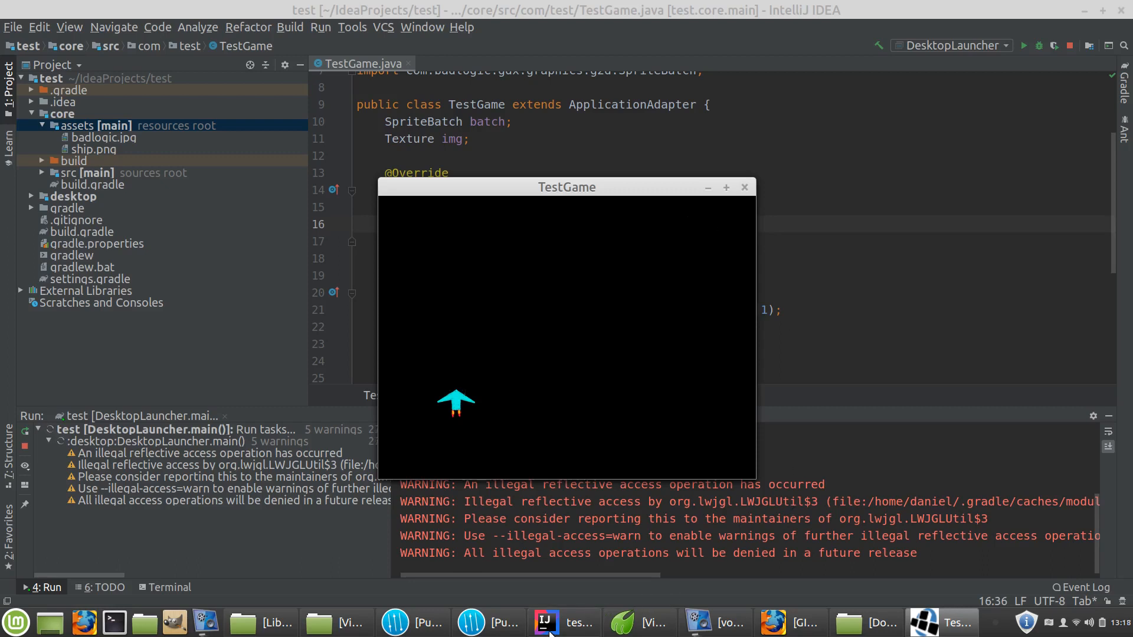
click(743, 188)
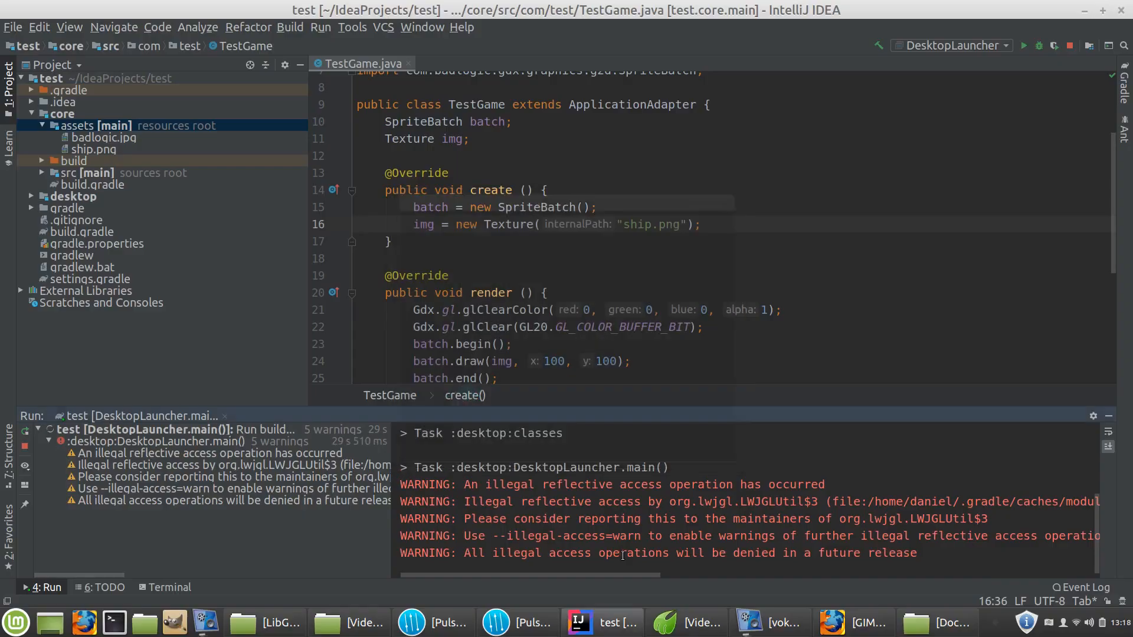